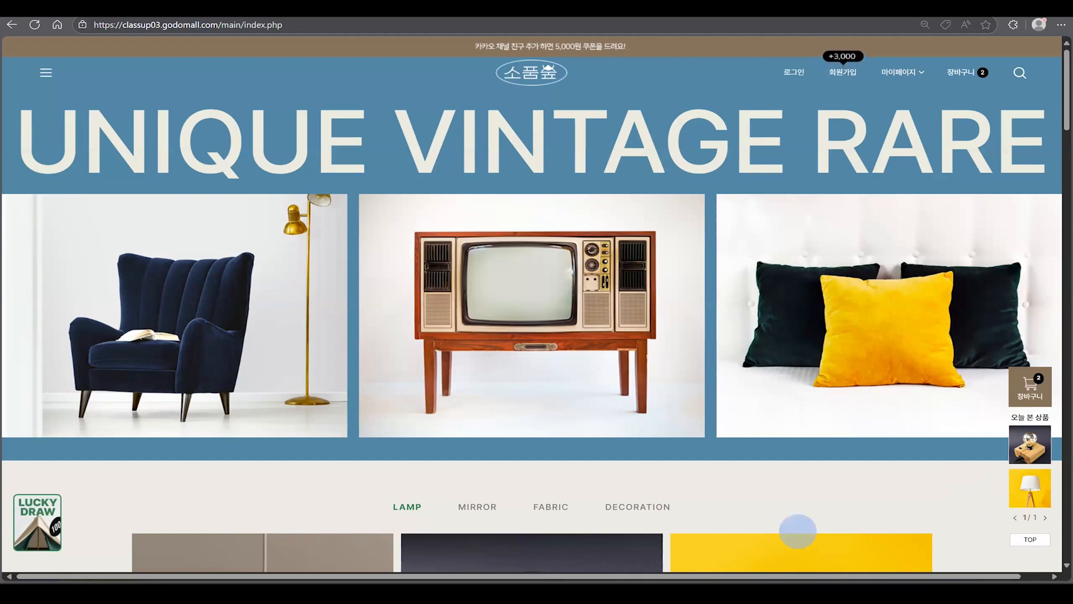
Open the design management area, view the live shop's main page, and return to the admin page.
mouse_move(104, 600)
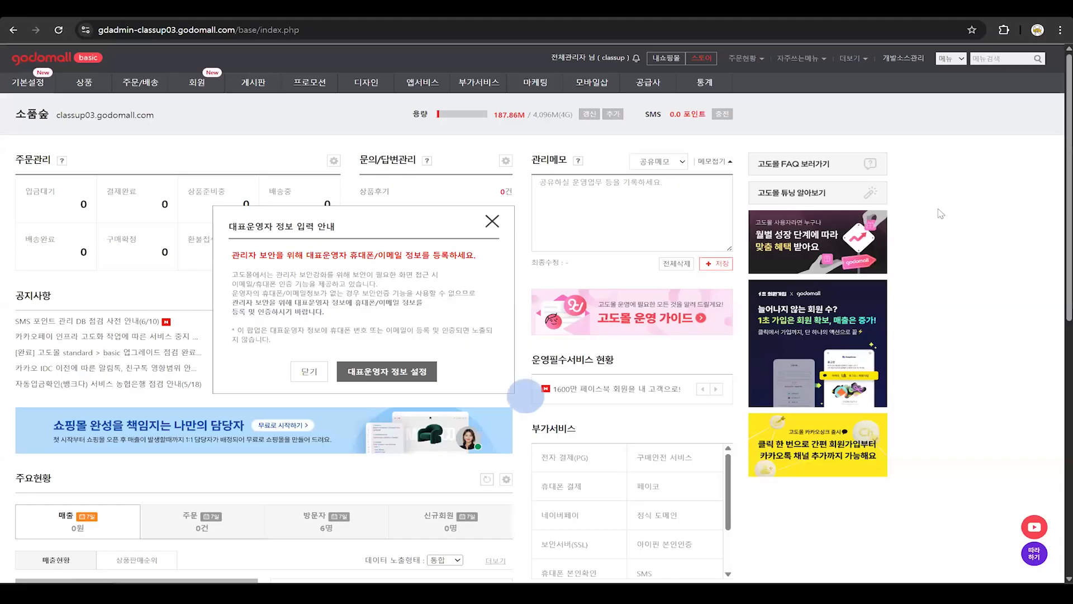
left_click(368, 83)
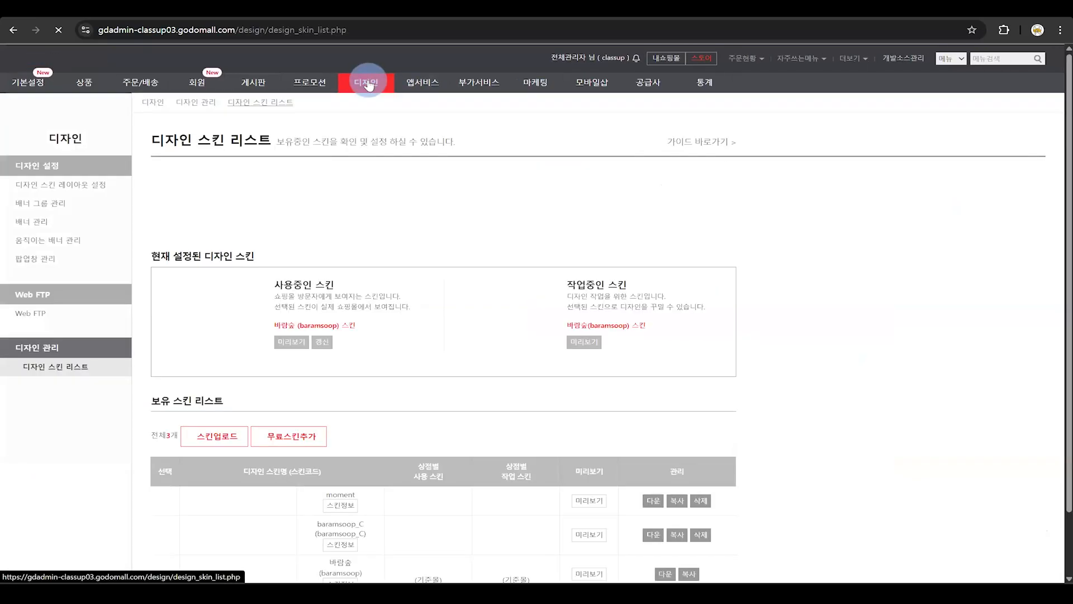
left_click(671, 59)
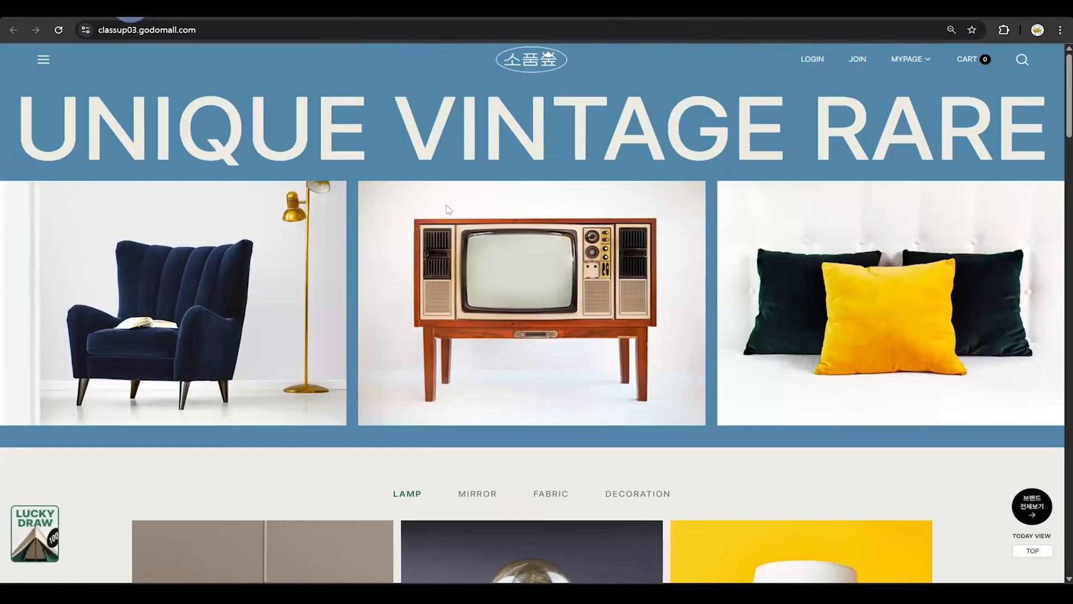
left_click(134, 15)
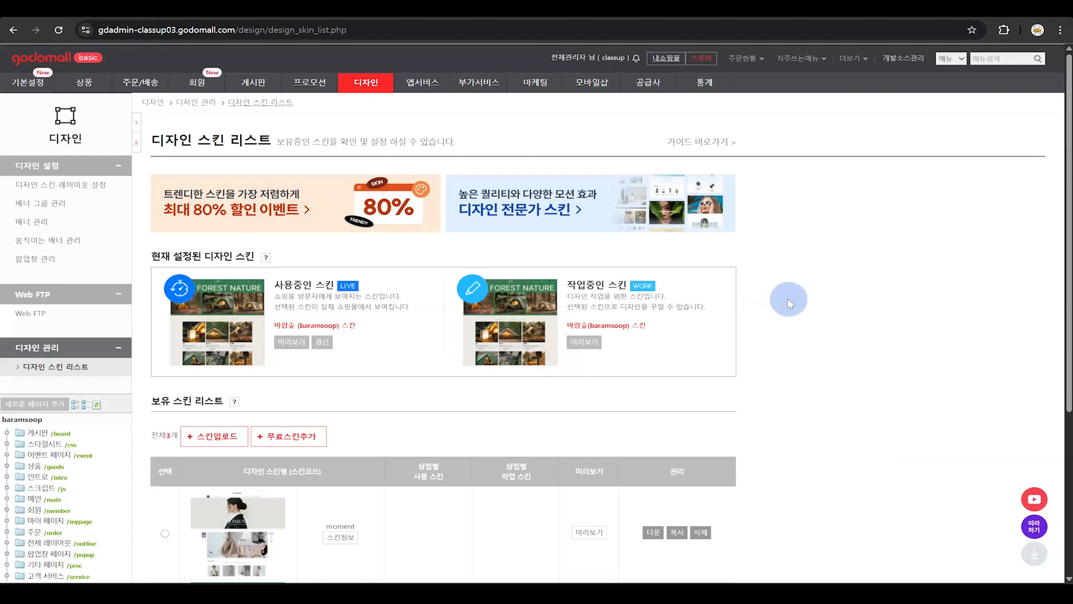
Open banner group management and review the existing PC shop banner groups for the baramsoop skin.
left_click(50, 206)
key("ctrl+plus")
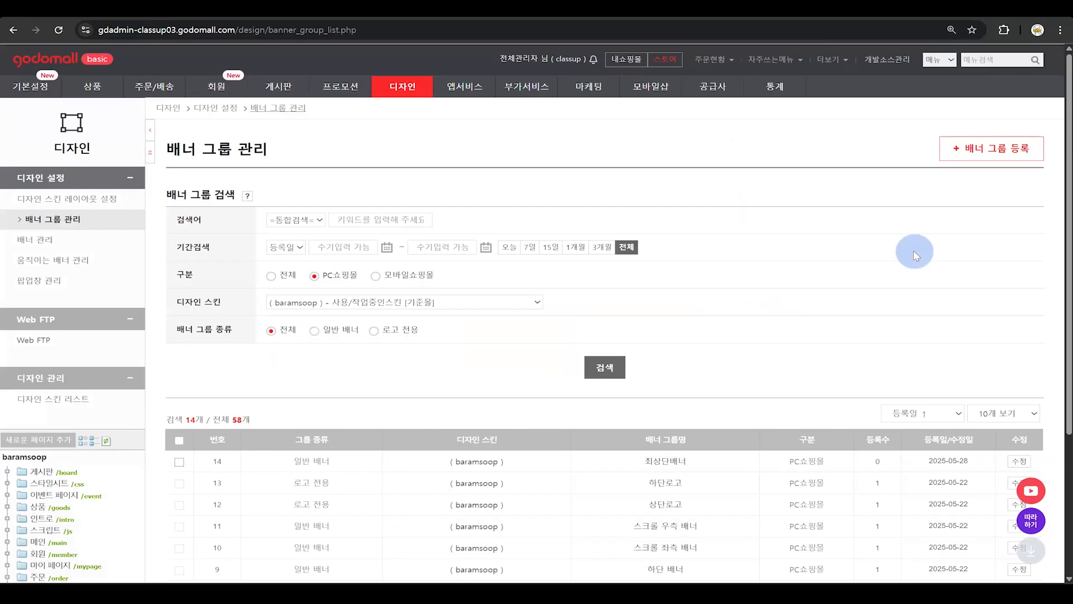
scroll(913, 251, "down", 2)
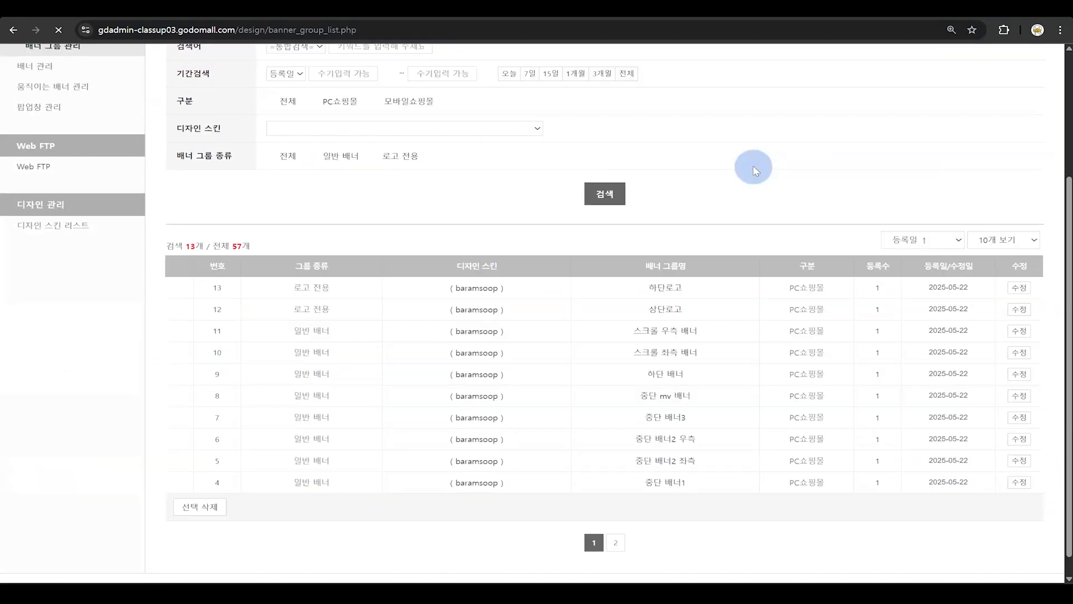
scroll(753, 168, "up", 3)
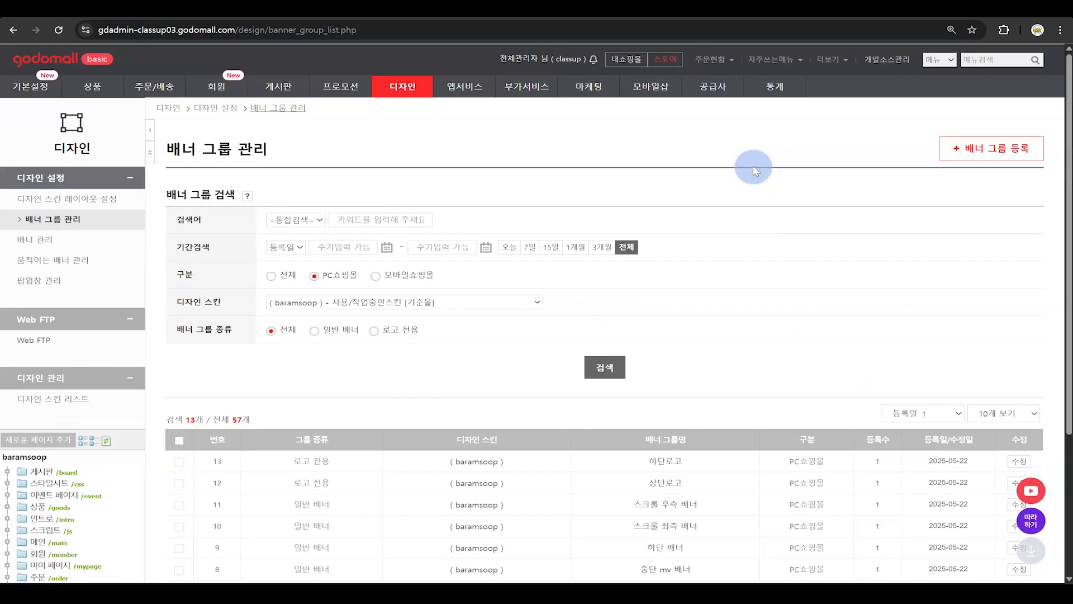
scroll(978, 223, "down", 1)
scroll(977, 222, "down", 1)
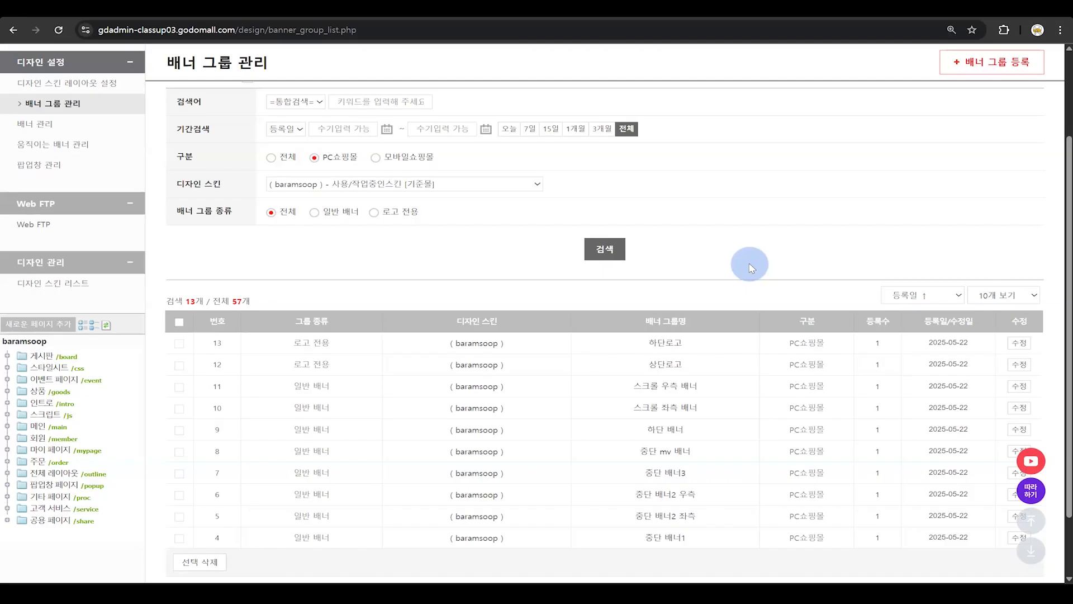
Register a PC shop banner group of type 일반 배너 named "최상단 배너" for the baramsoop skin.
left_click(1004, 71)
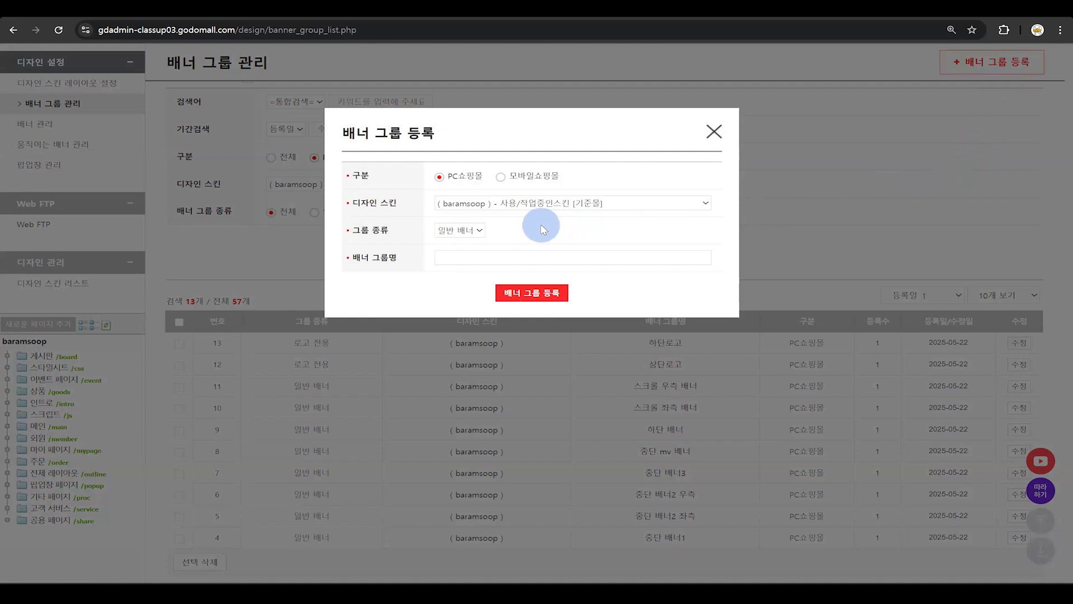
left_click(482, 231)
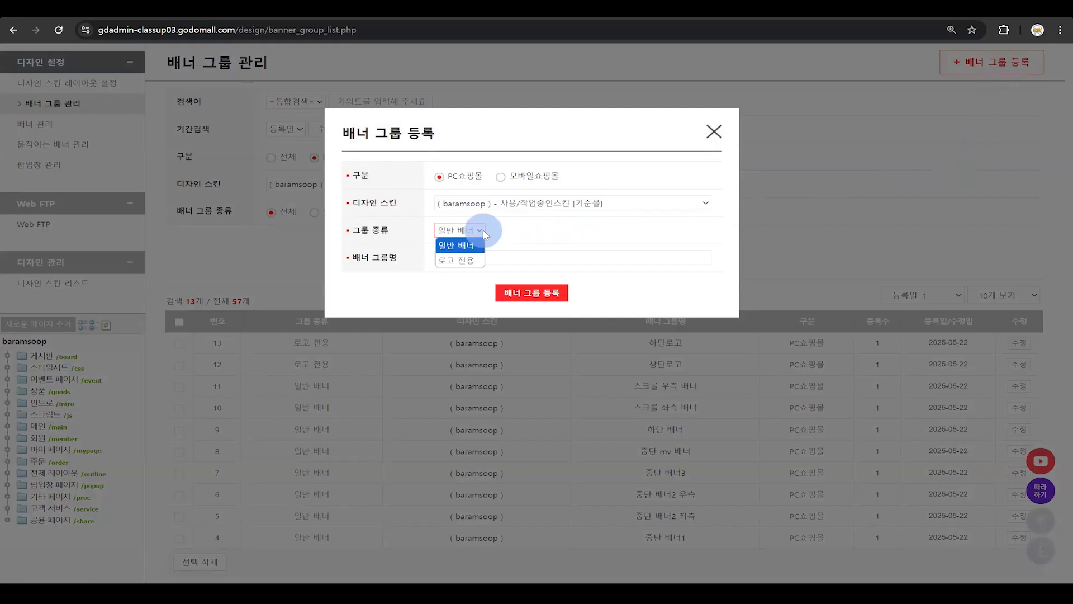
left_click(513, 230)
left_click(512, 258)
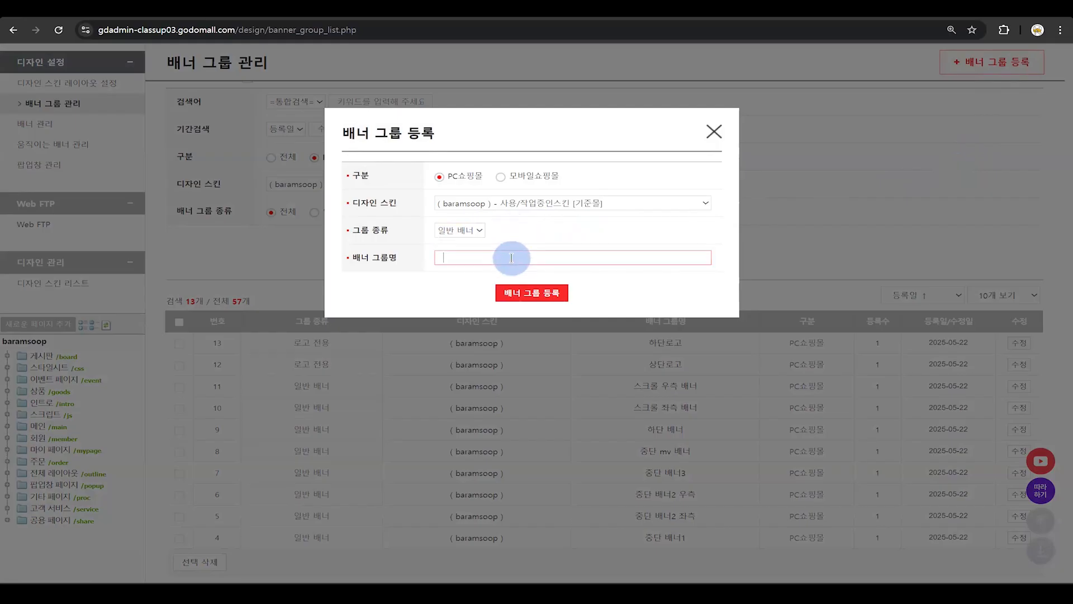
type("chl")
key("BackSpace")
key("BackSpace")
key("BackSpace")
type("최상단 배너")
left_click(547, 296)
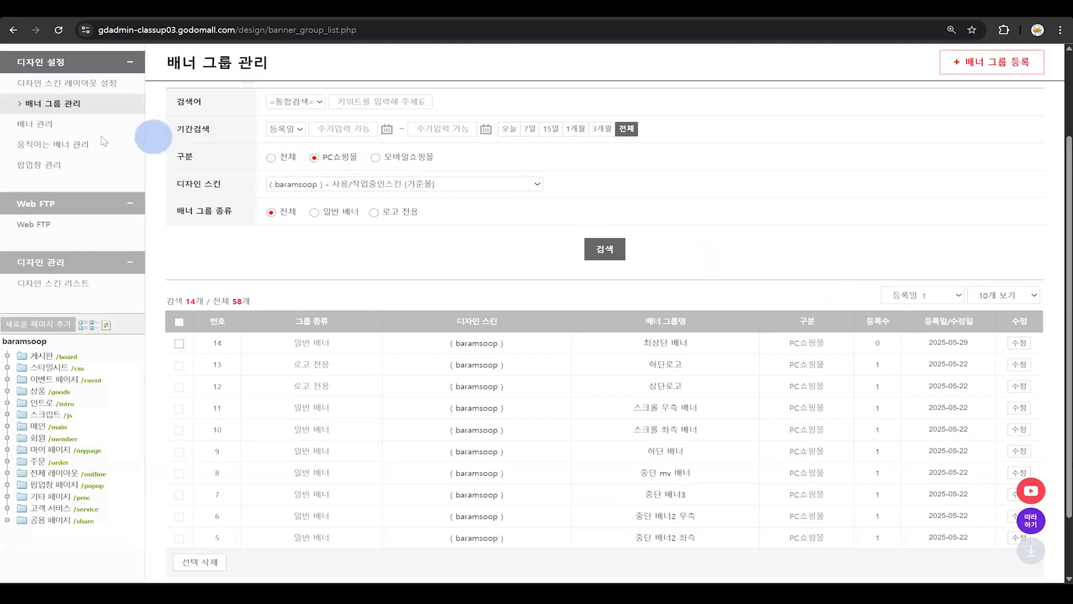
Start a new banner registration in banner management and assign it to the group "일반 배너 - 최상단 배너".
left_click(46, 129)
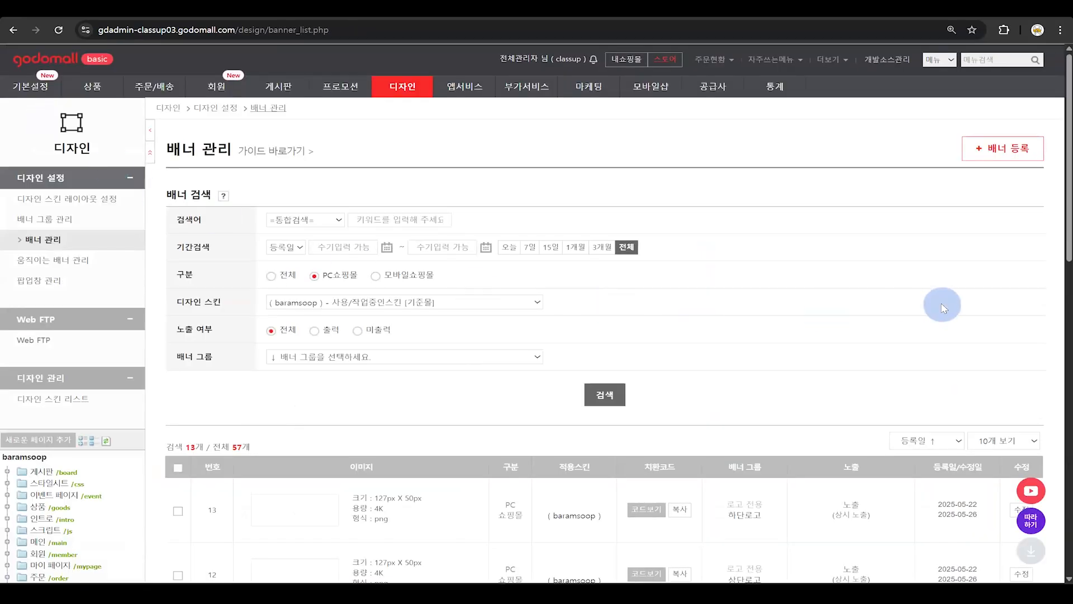
scroll(942, 308, "down", 1)
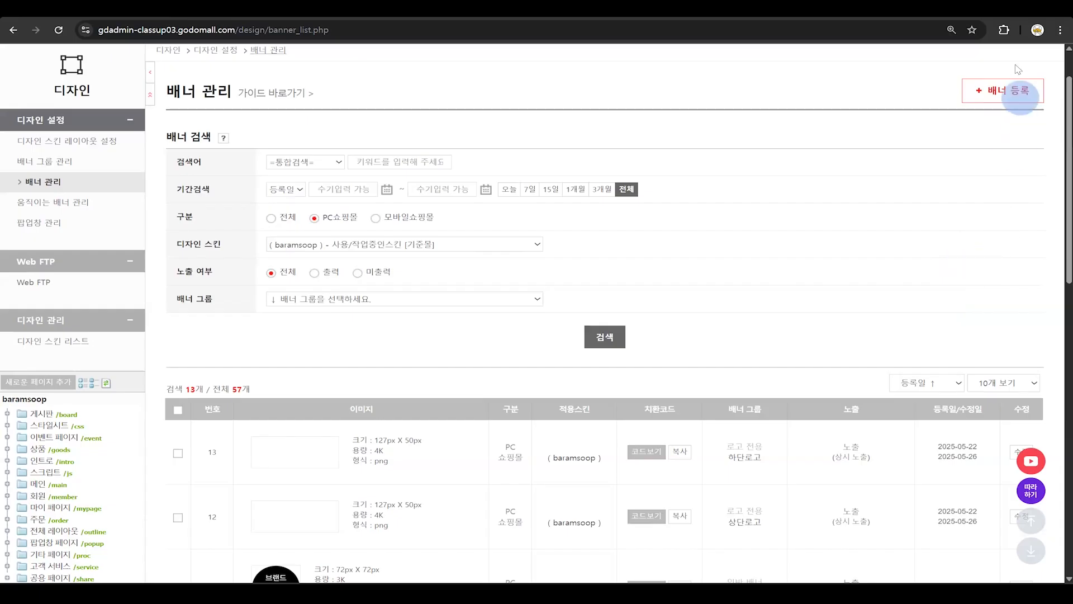
left_click(1013, 91)
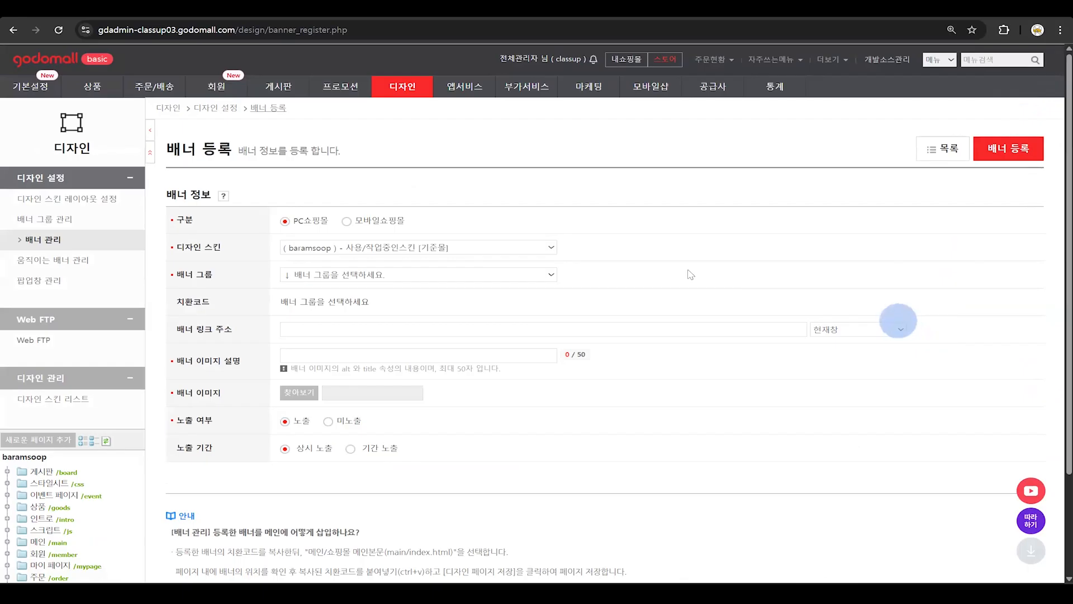
left_click(550, 275)
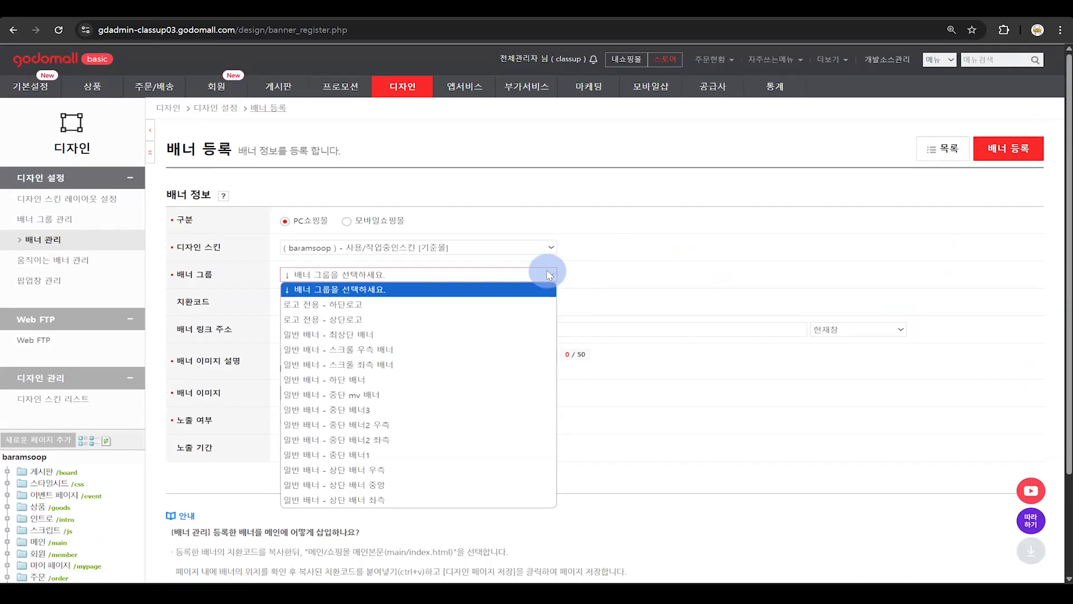
left_click(525, 334)
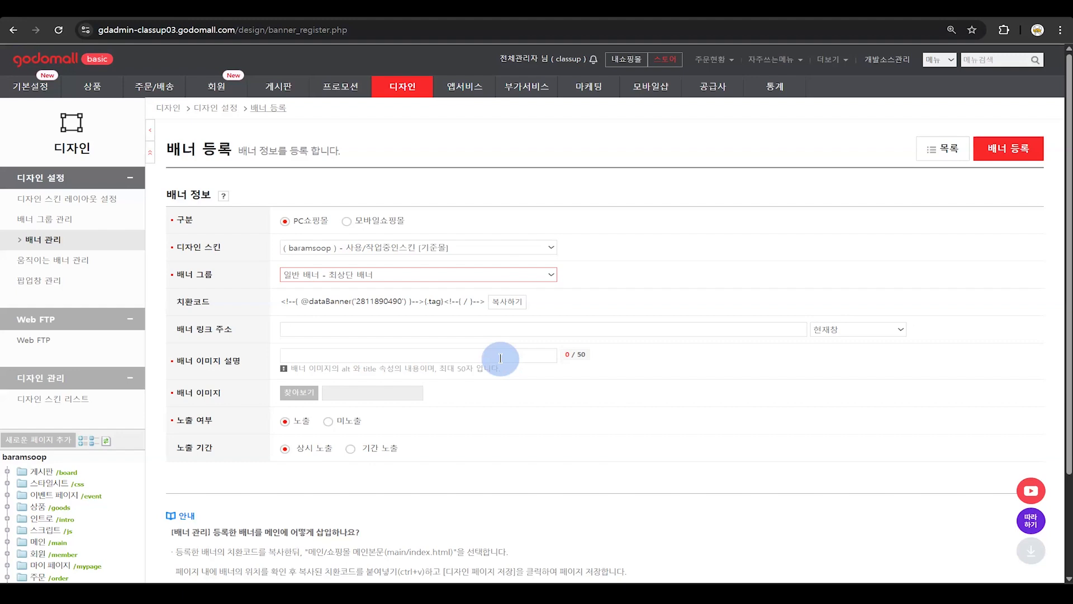
Set the banner image description to "카카오 채널 친구 추가".
left_click(265, 7)
left_click(401, 353)
type("카카오 채널")
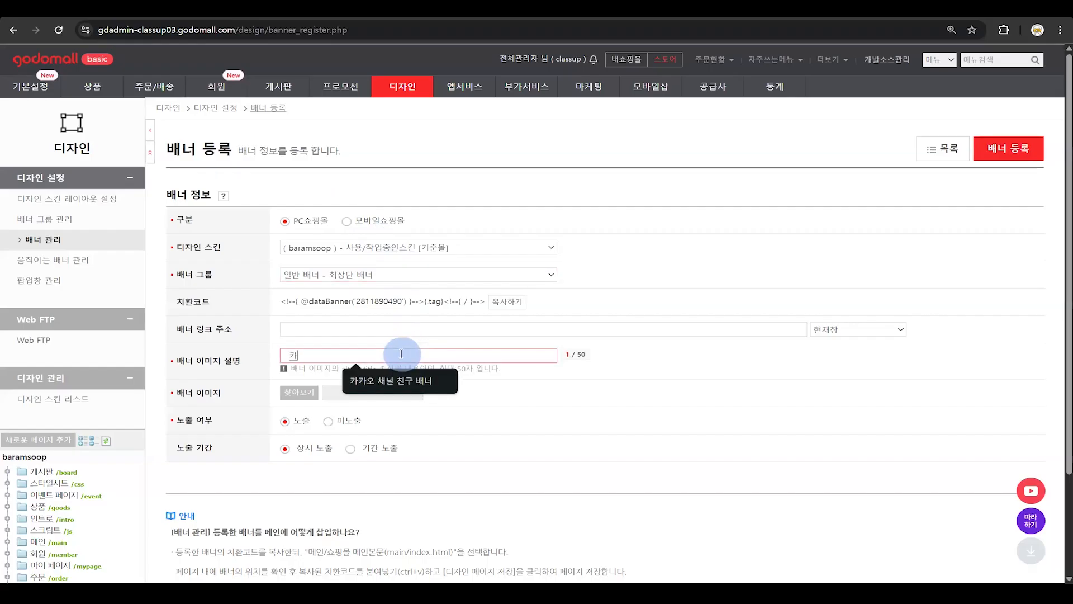
type(" 친구 축")
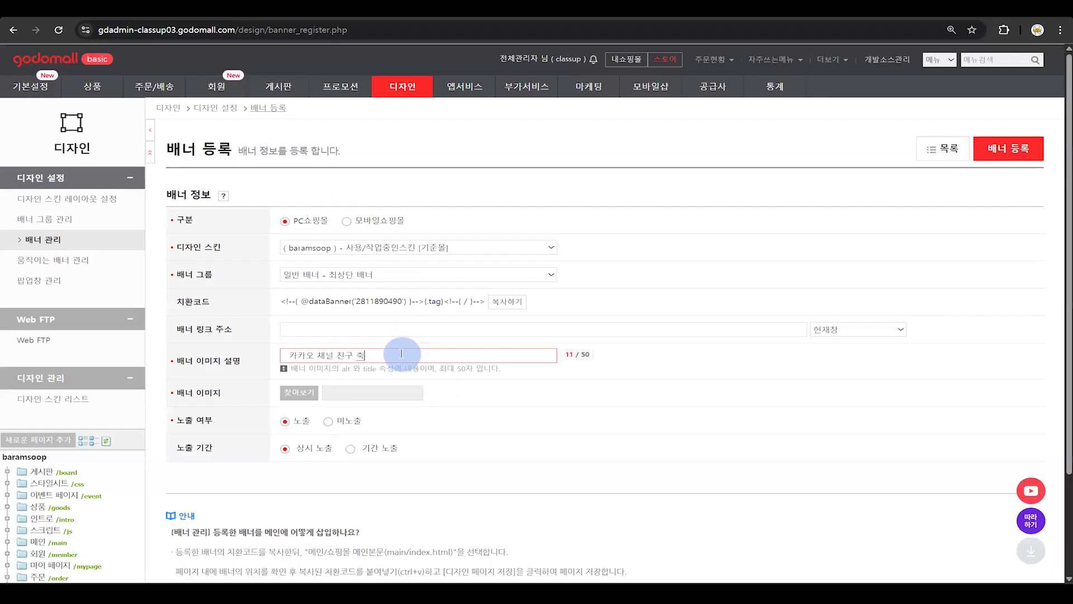
key("BackSpace")
type("추가")
Register the banner with sky-banner01.png as its image and return to the banner list.
left_click(296, 396)
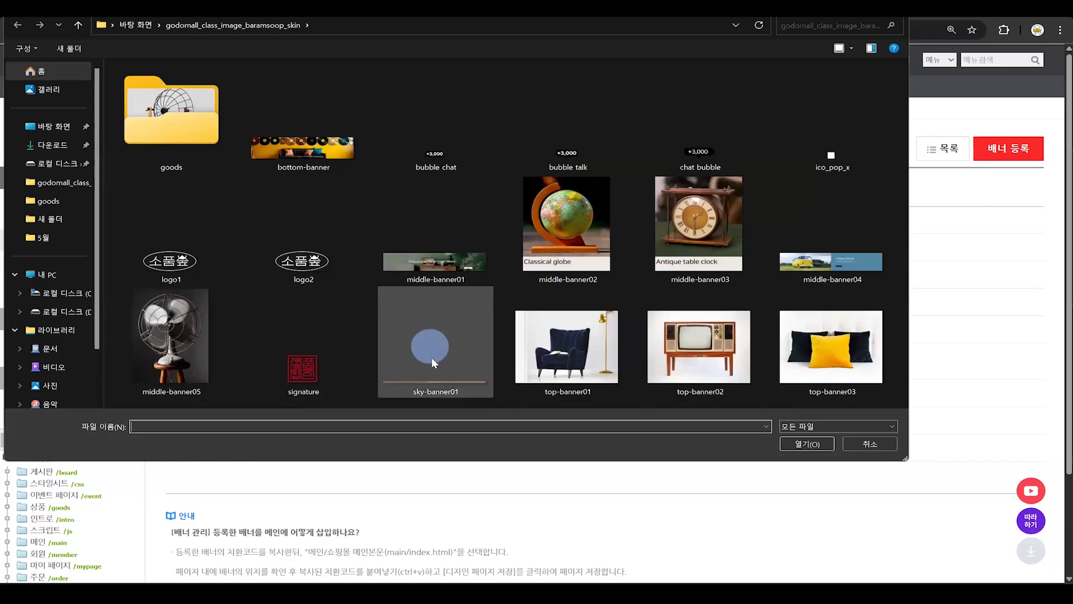
double_click(431, 357)
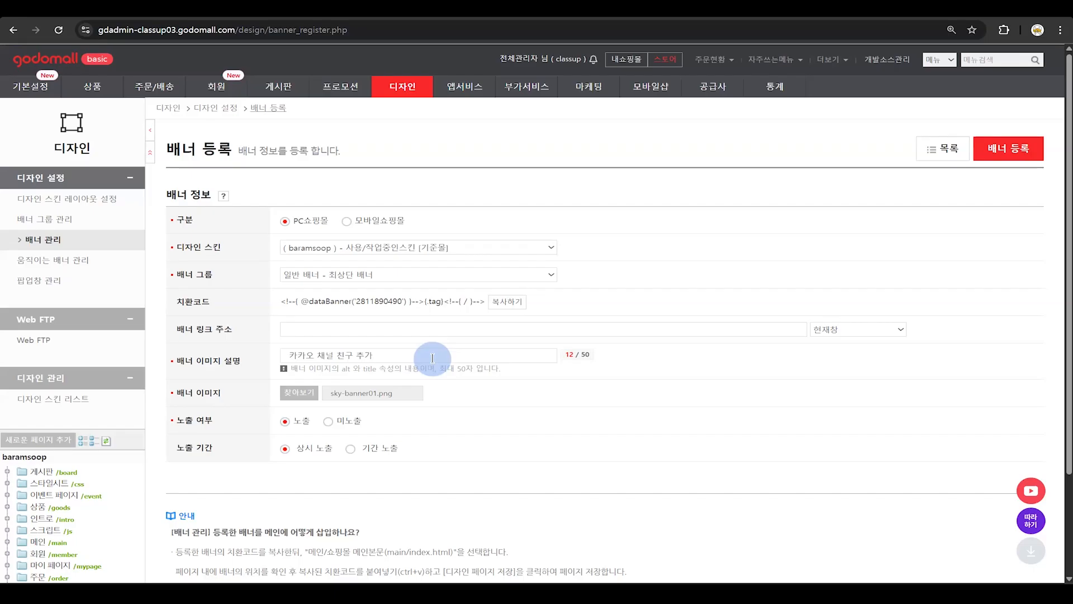
left_click(1017, 151)
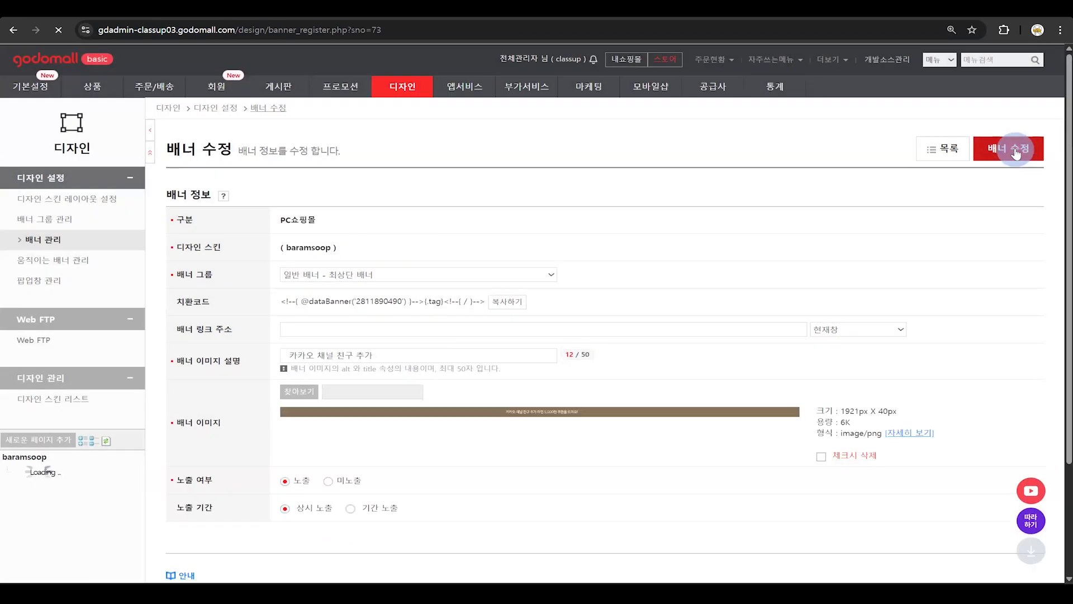
left_click(947, 151)
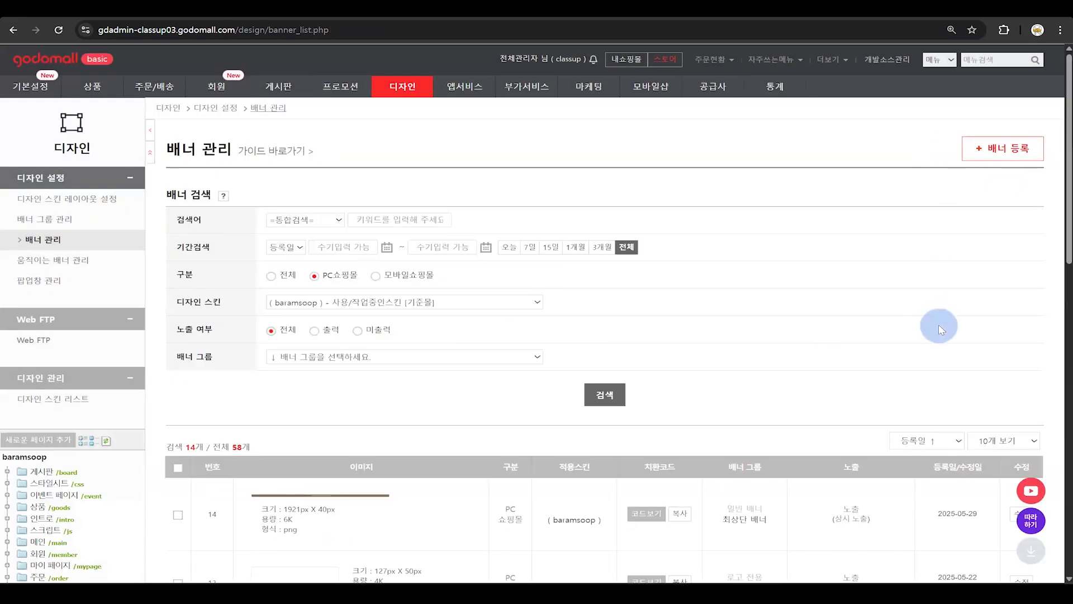
Copy the replacement code of the 최상단 배너 banner from the banner list.
scroll(938, 325, "down", 3)
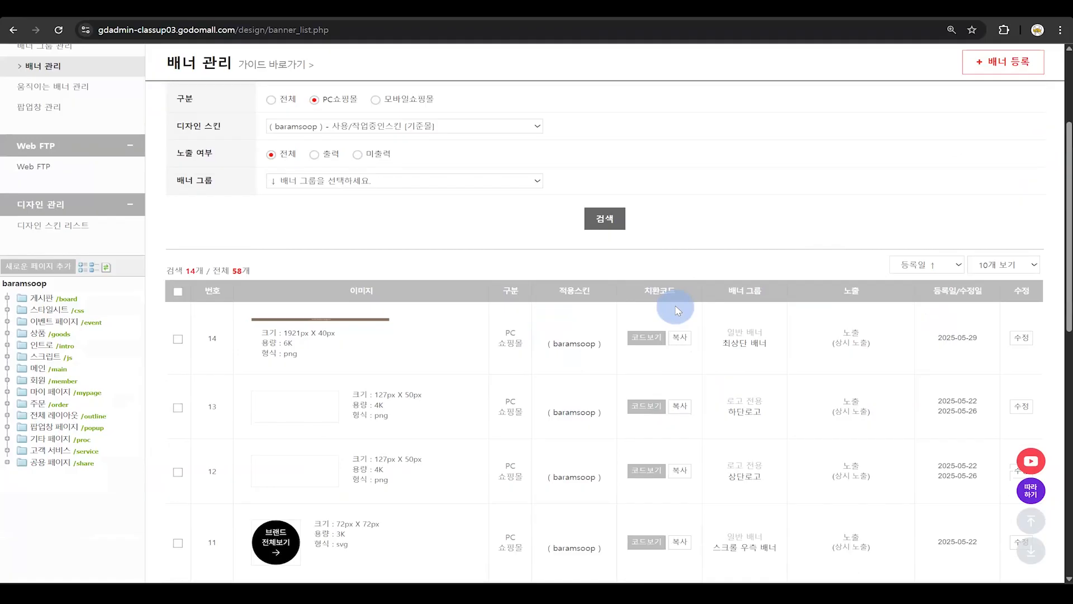
left_click(682, 337)
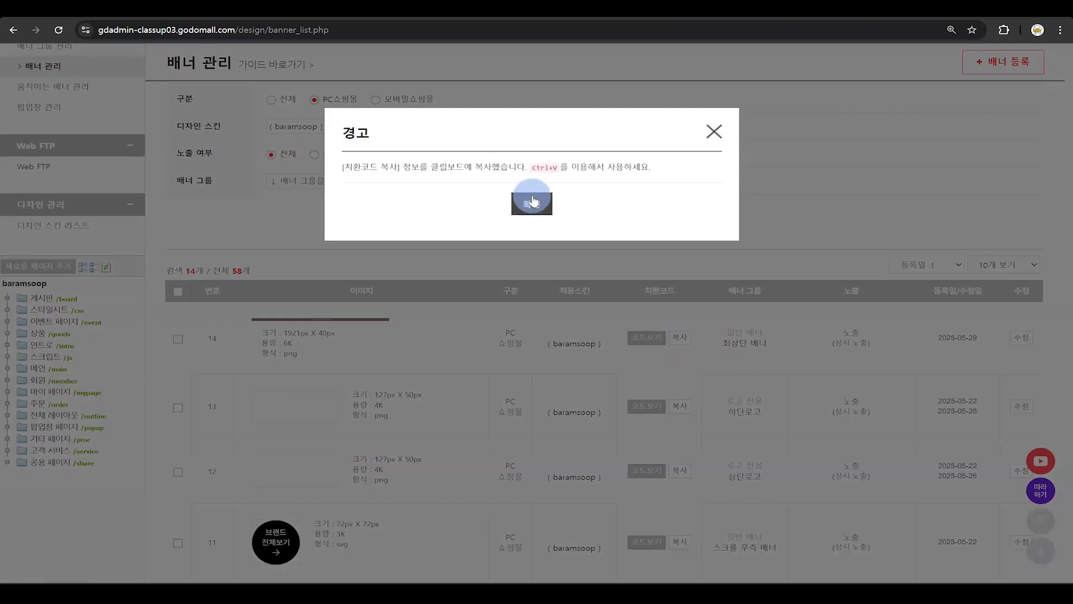
left_click(534, 202)
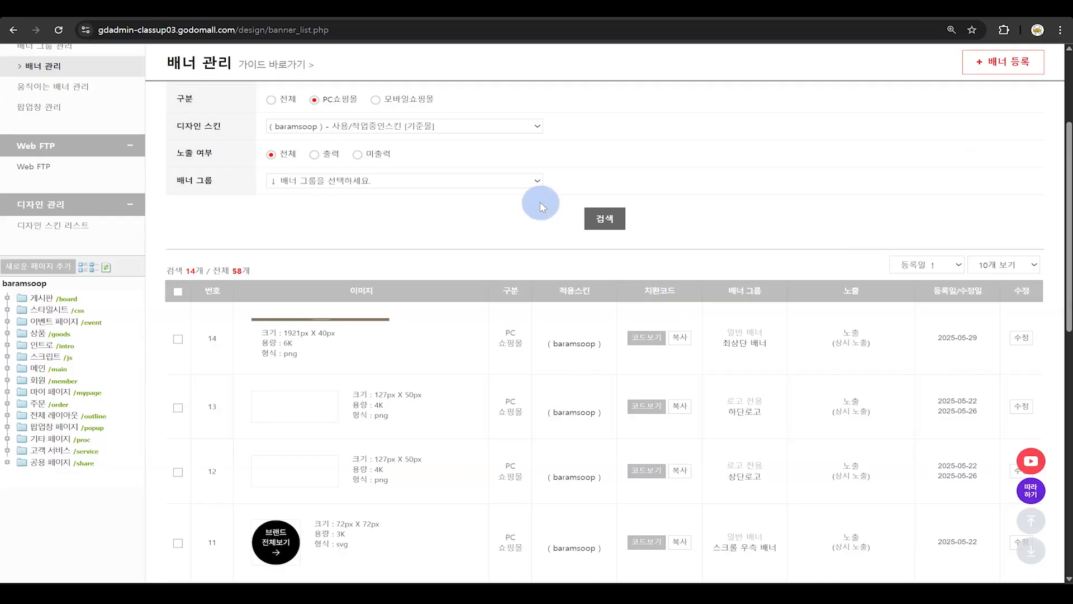
Examine the area around the top logo on the live shop's main page, and return to the banner list.
left_click(245, 6)
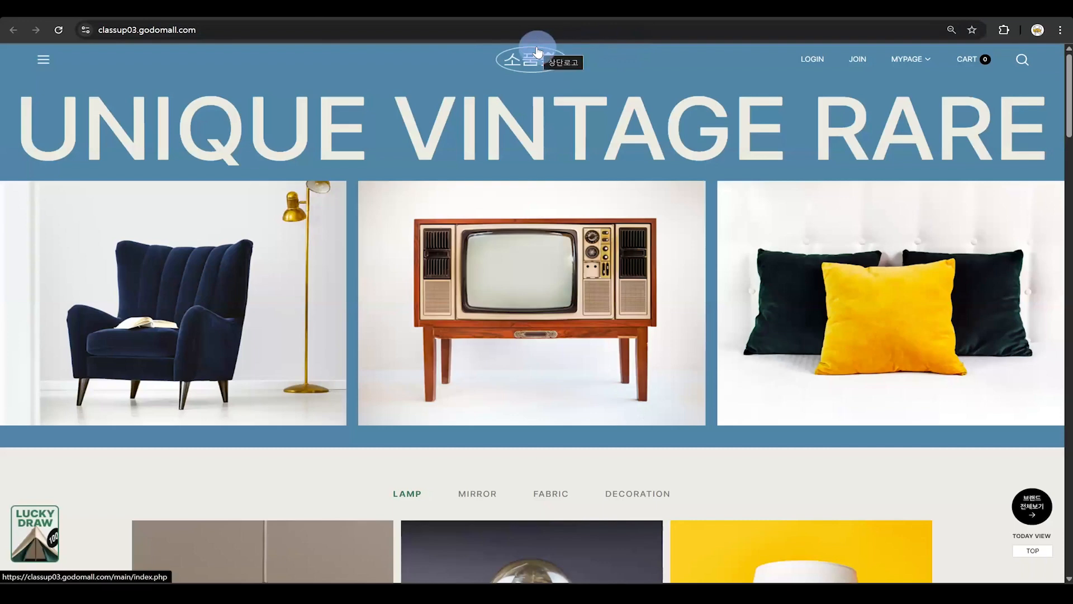
left_click(106, 8)
scroll(257, 168, "up", 1)
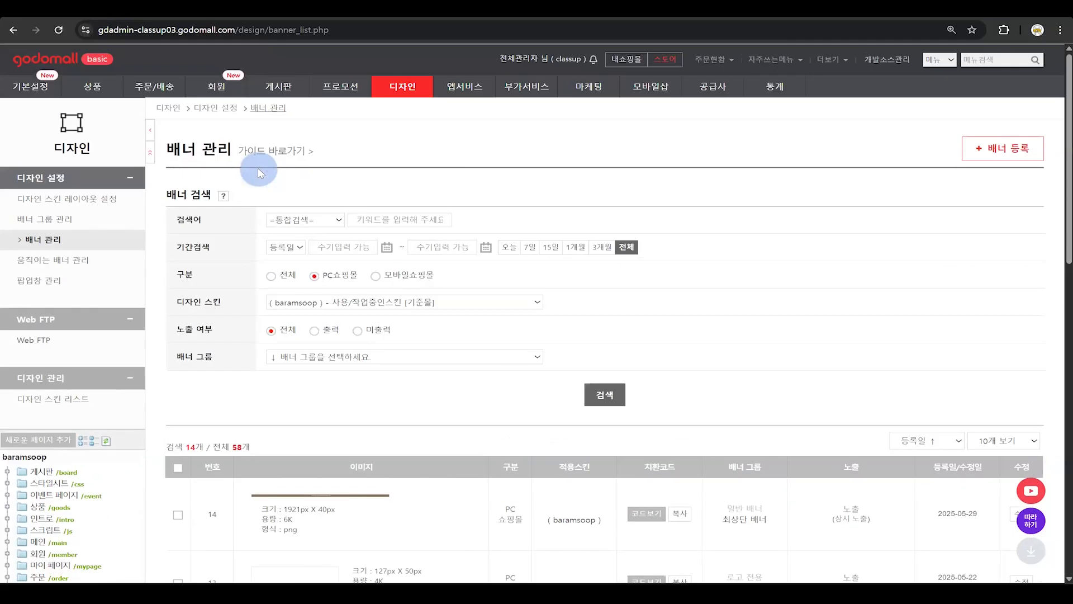
Open the top area's file outline/header/standard.html for editing from the design skin layout settings and bring up its source code.
left_click(78, 203)
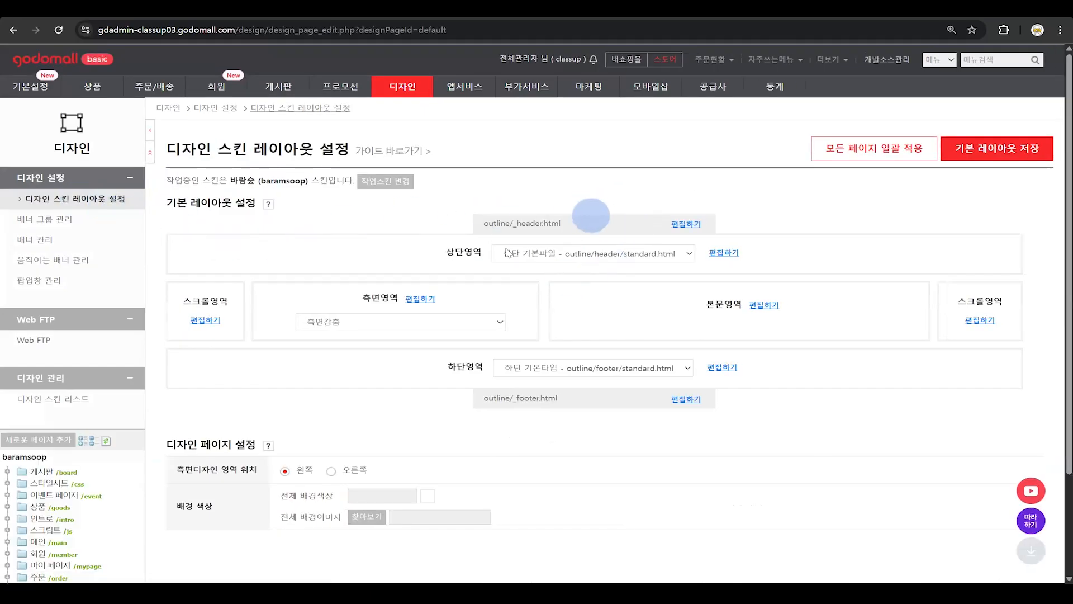
left_click(726, 252)
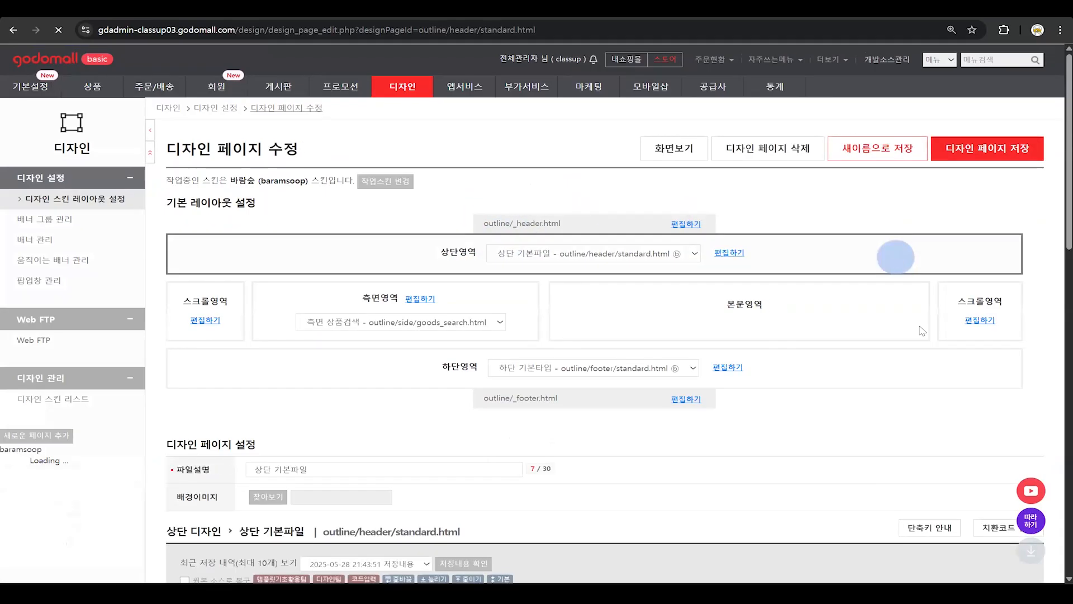
scroll(634, 180, "down", 7)
key("ctrl+plus")
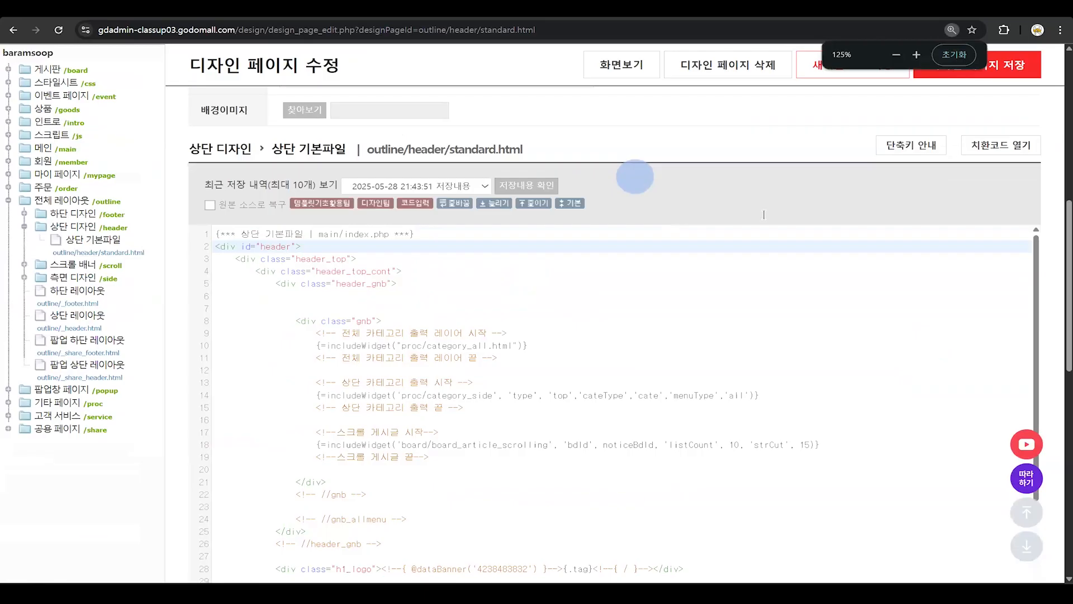
scroll(782, 196, "down", 1)
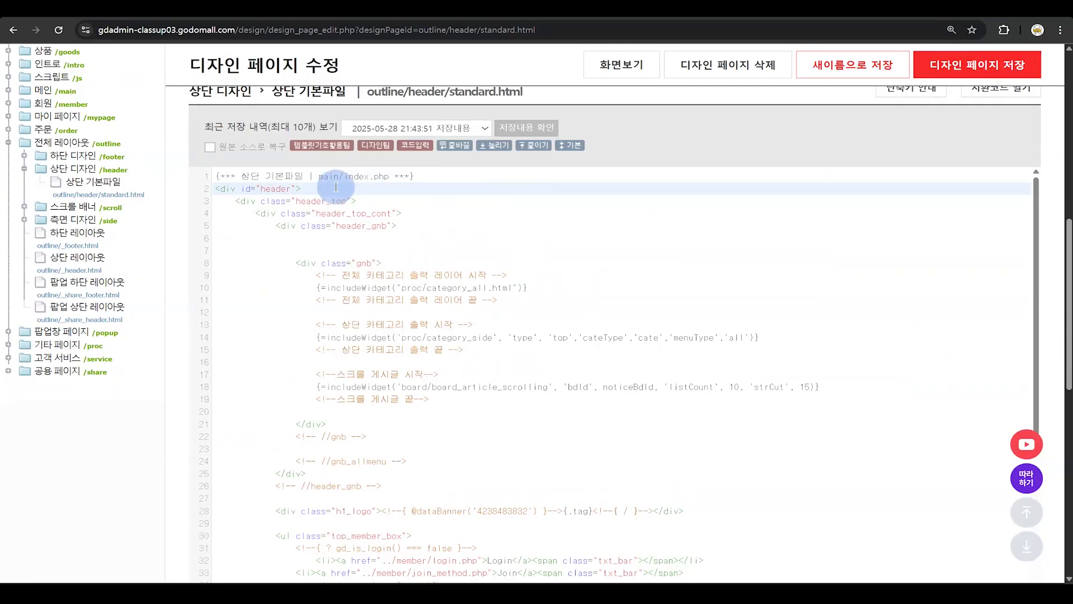
Insert the copied banner replacement code on a new line directly below the opening <div id="header"> tag, and save the design page.
key("Down")
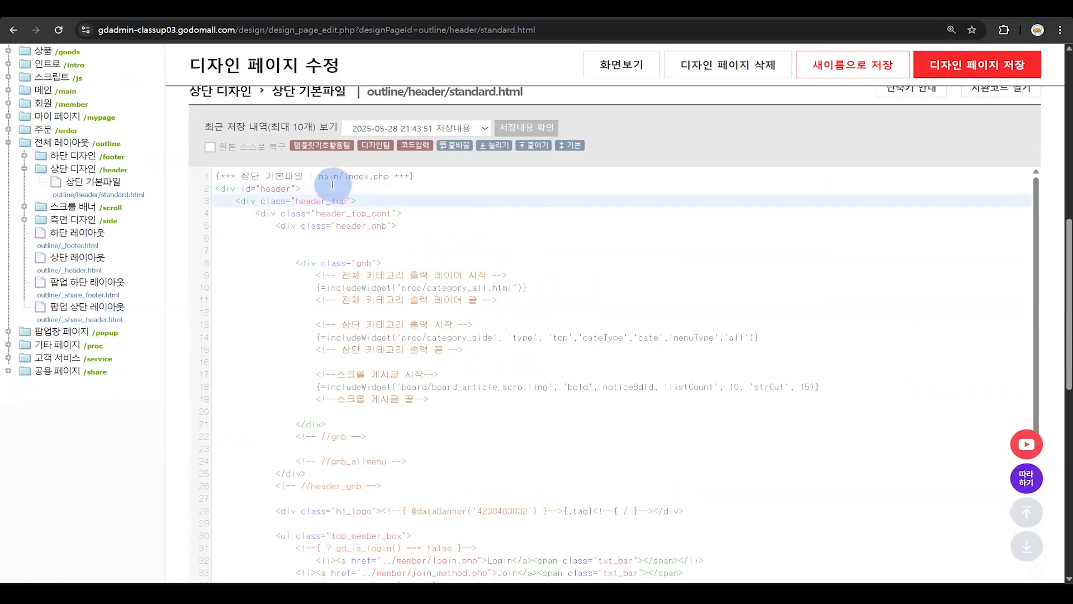
key("Return")
key("Up")
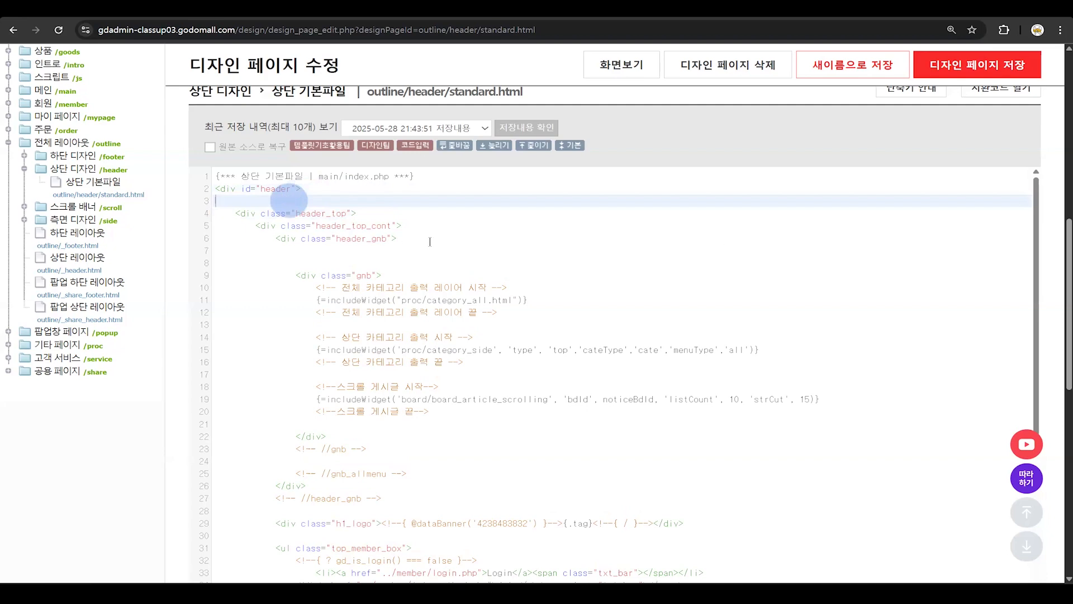
scroll(1056, 208, "up", 1)
left_click_drag(1056, 208, 1056, 175)
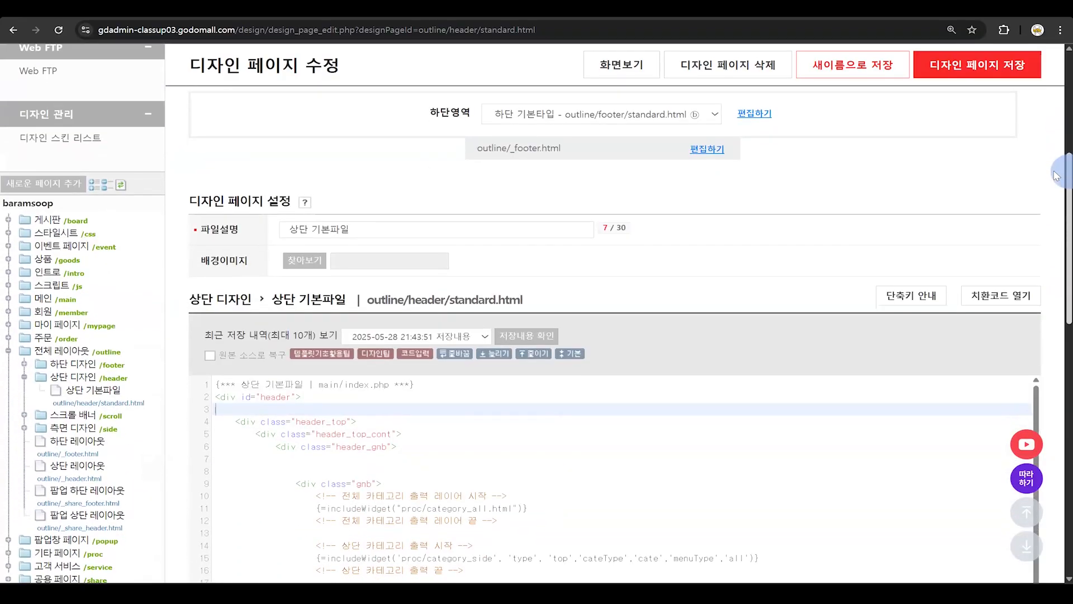
left_click(623, 404)
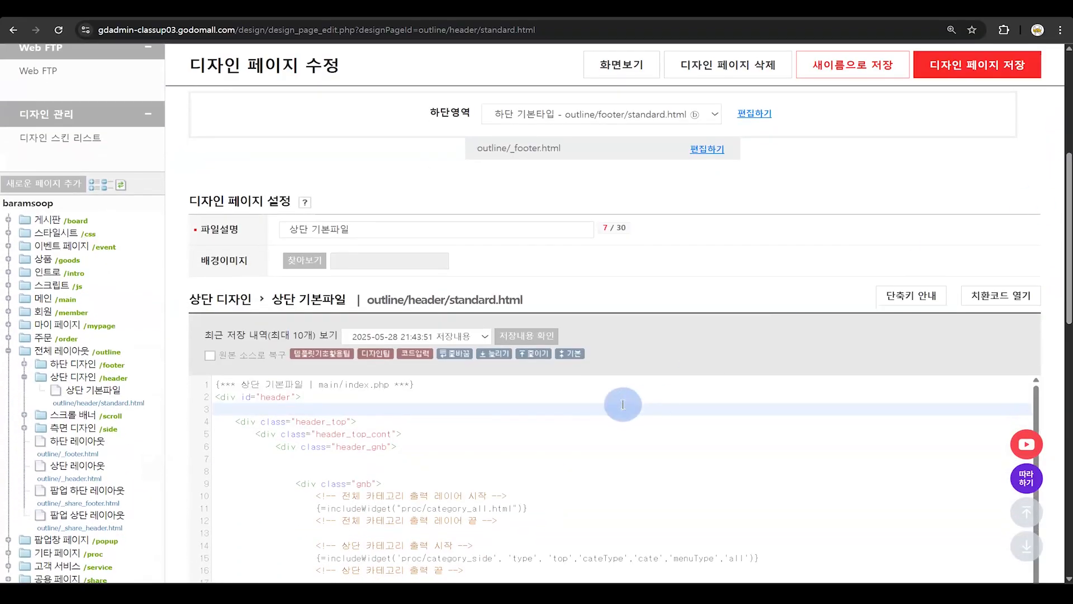
key("ctrl+v")
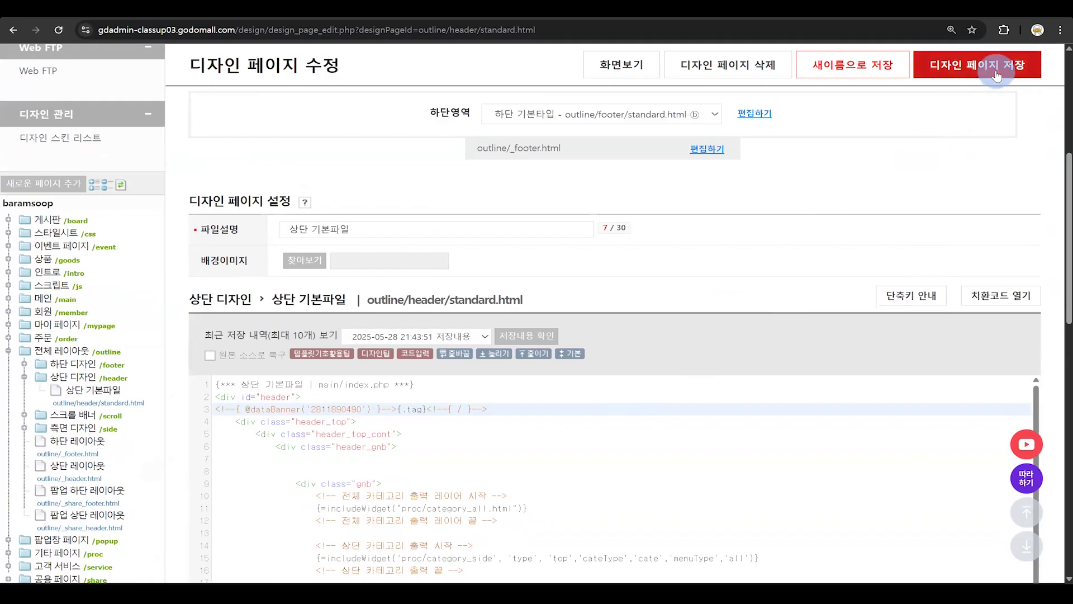
left_click(997, 73)
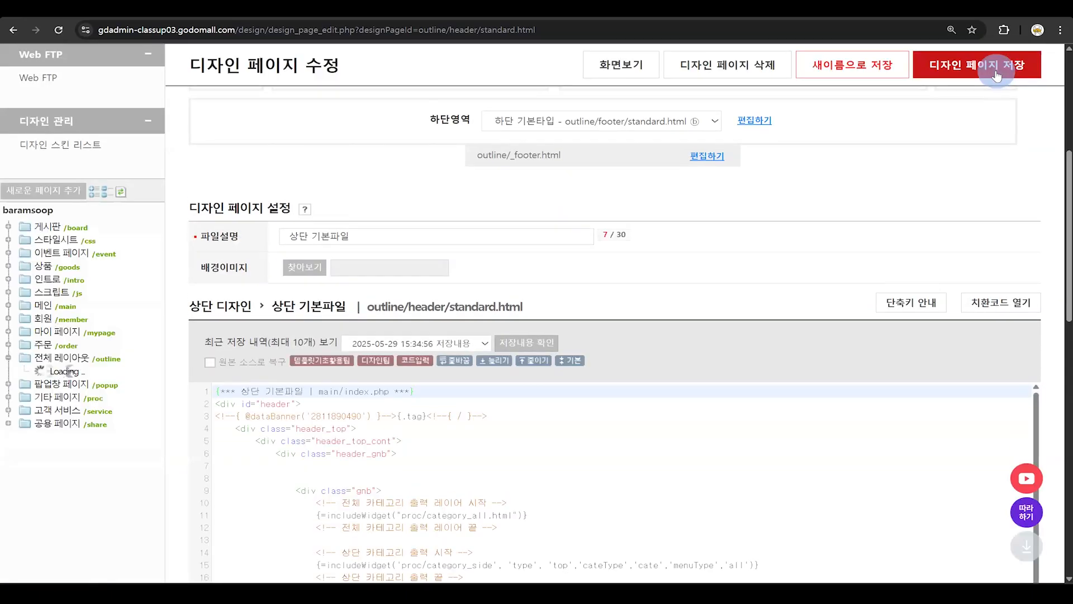
Check the top banner on the live shop's main page, and return to the design page editor.
scroll(651, 44, "up", 5)
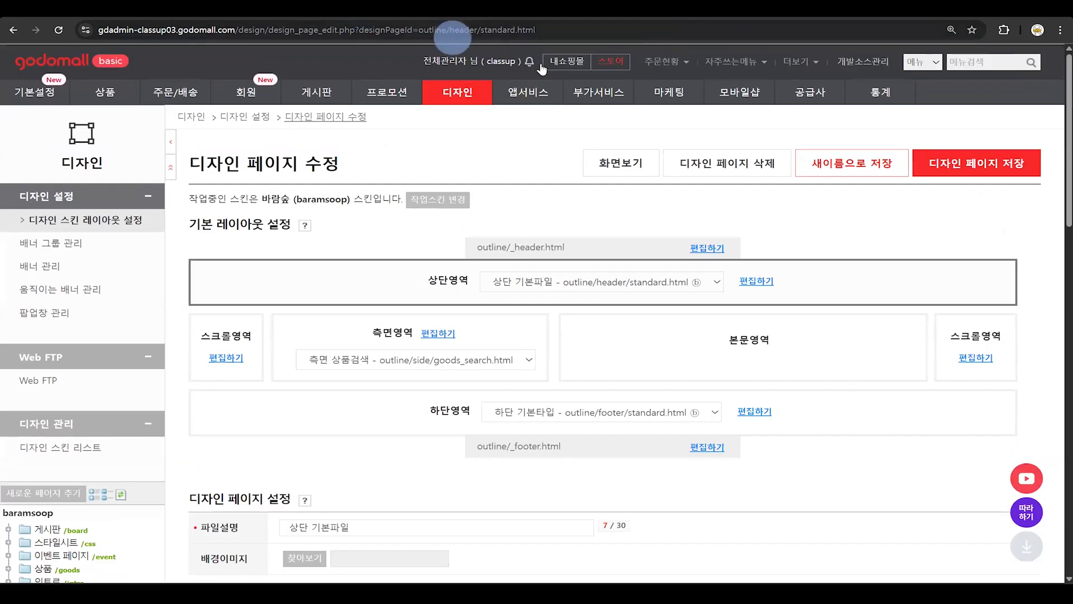
left_click(566, 61)
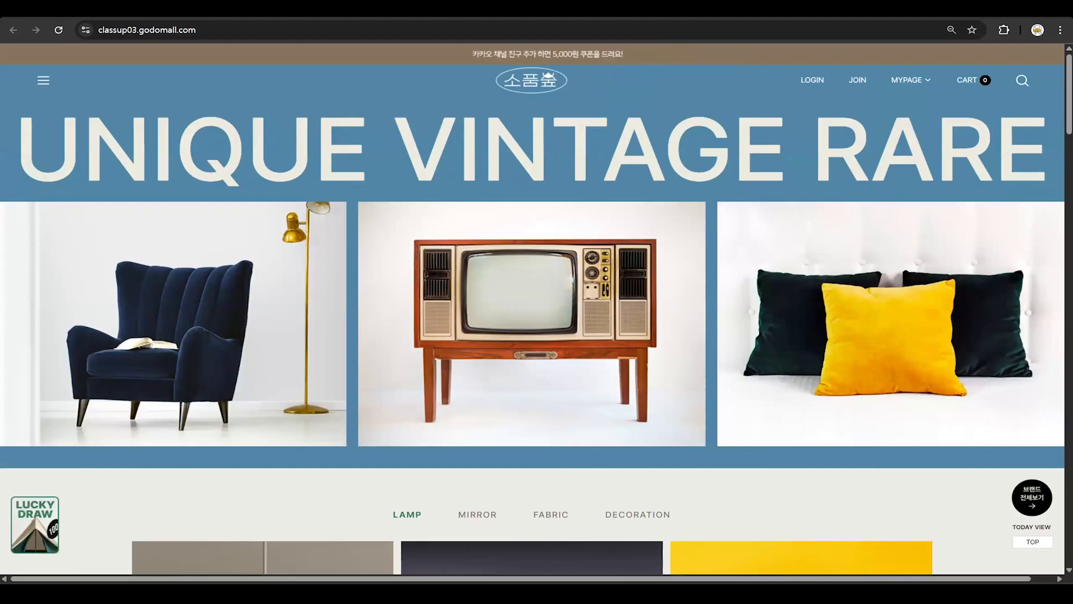
left_click(127, 10)
Examine the header's member menu labels on the shop page in the other browser window, and return to the source editor.
scroll(392, 321, "down", 1)
scroll(392, 325, "down", 5)
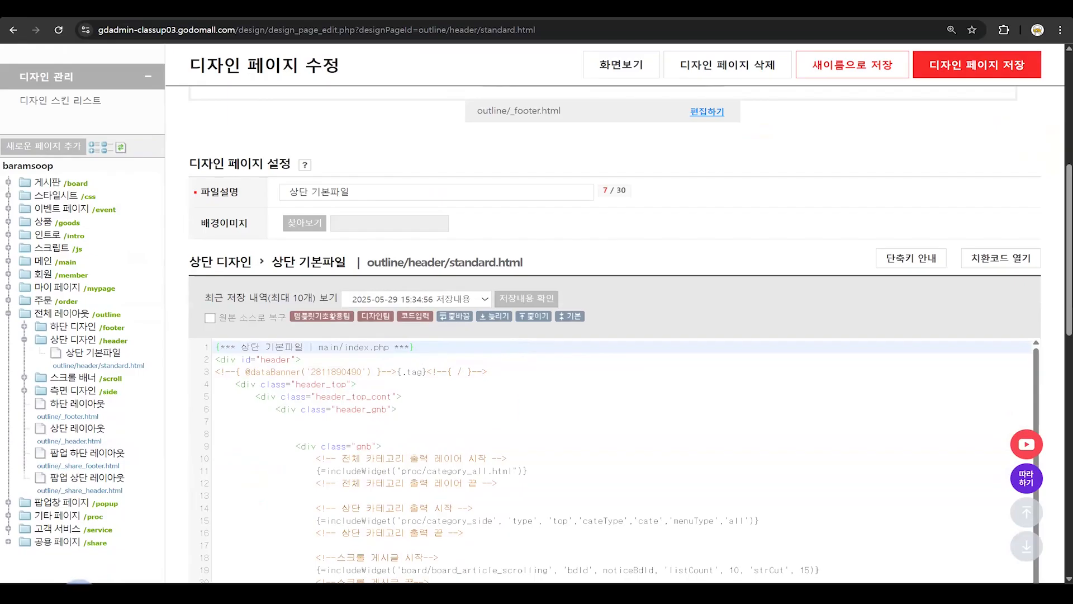
left_click(79, 583)
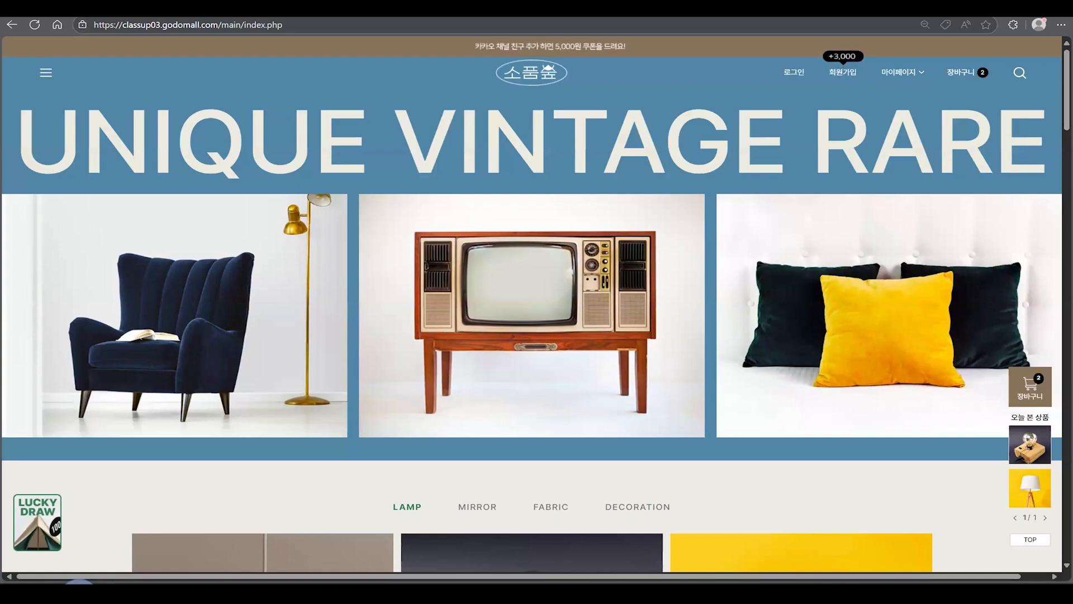
left_click(79, 582)
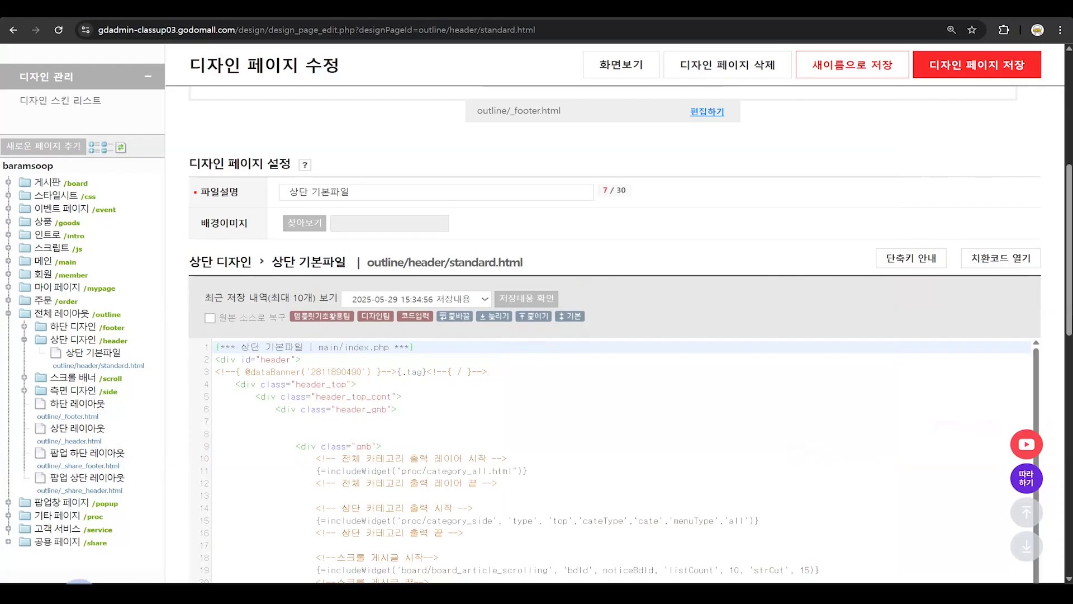
Examine the header source of standard.html, from the h1_logo line through the login and join entries of the top_member_box list.
scroll(958, 234, "down", 1)
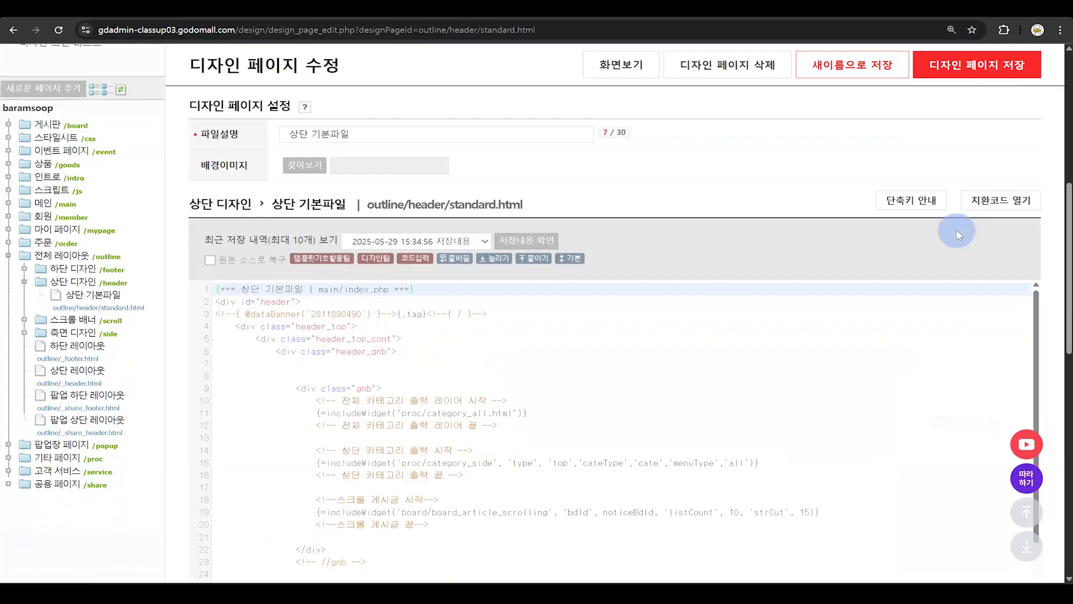
scroll(971, 249, "down", 3)
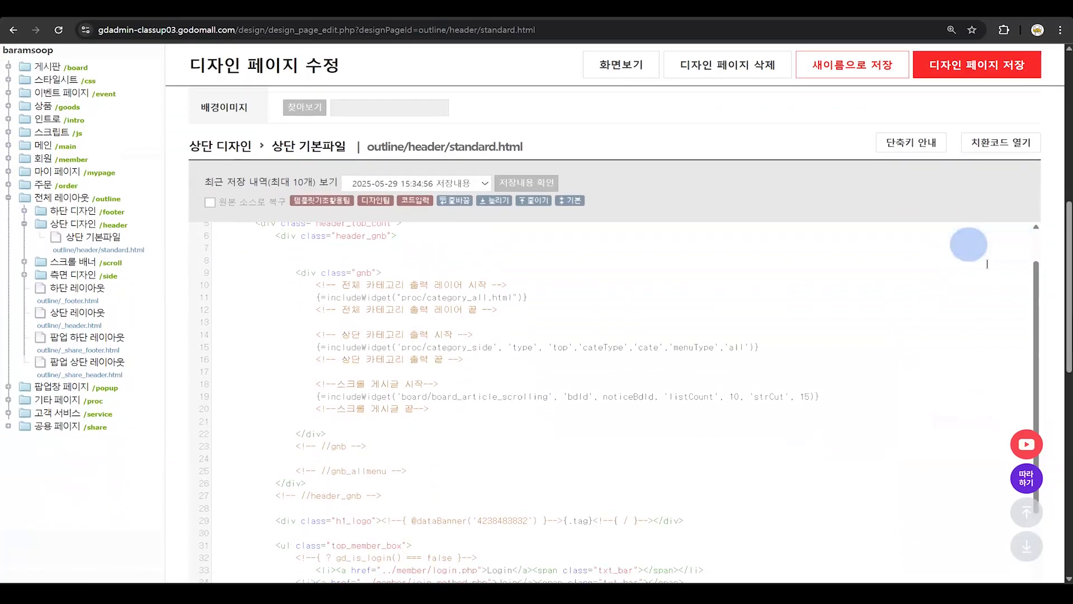
scroll(1057, 270, "down", 2)
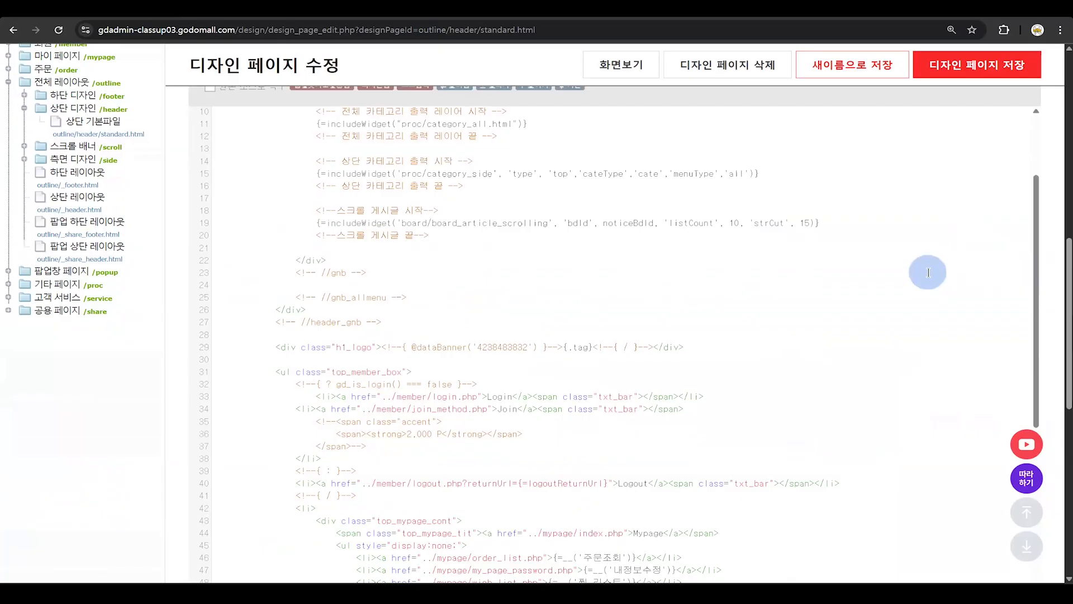
scroll(928, 272, "down", 3)
scroll(928, 273, "down", 6)
scroll(929, 272, "up", 6)
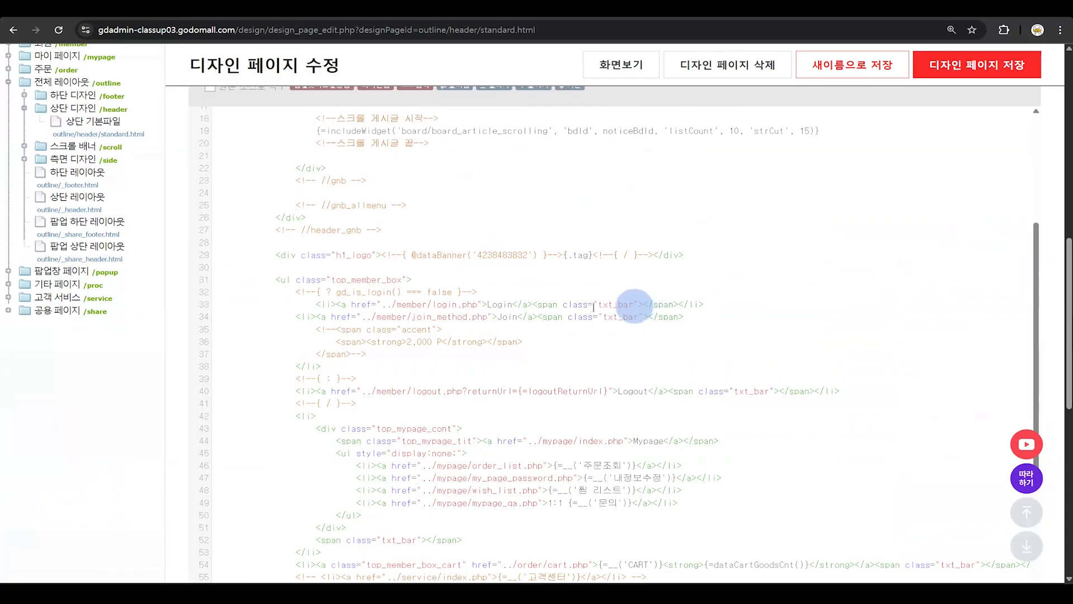
left_click(715, 303)
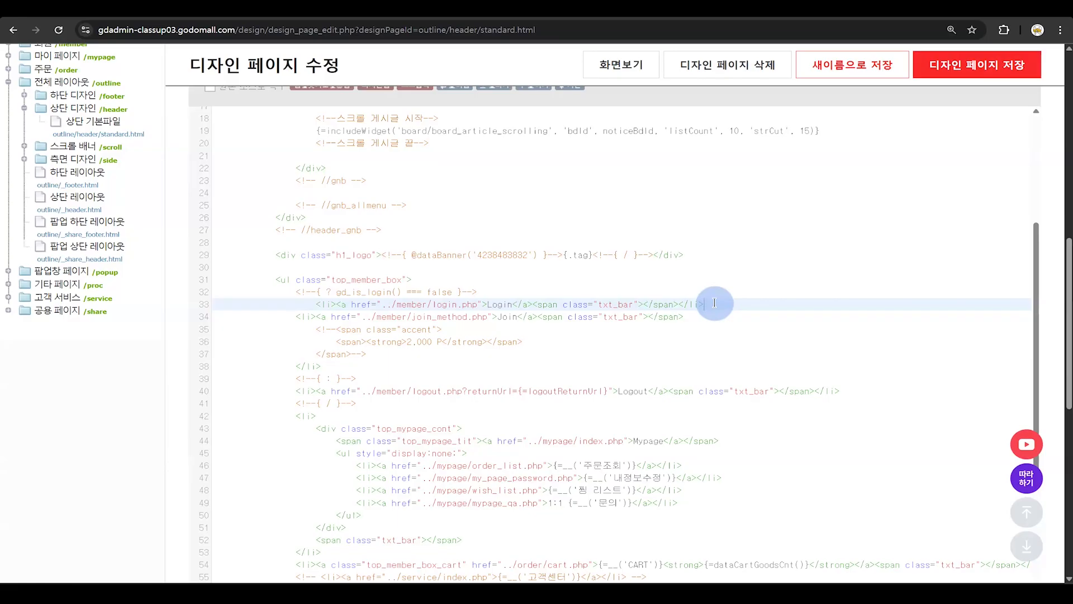
left_click(705, 318)
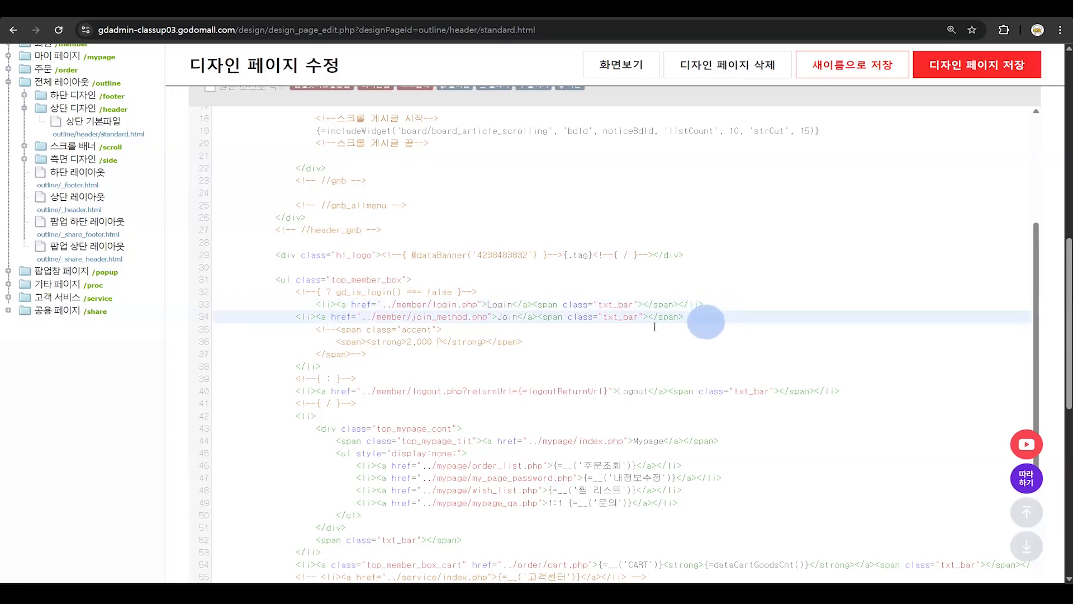
left_click(521, 330)
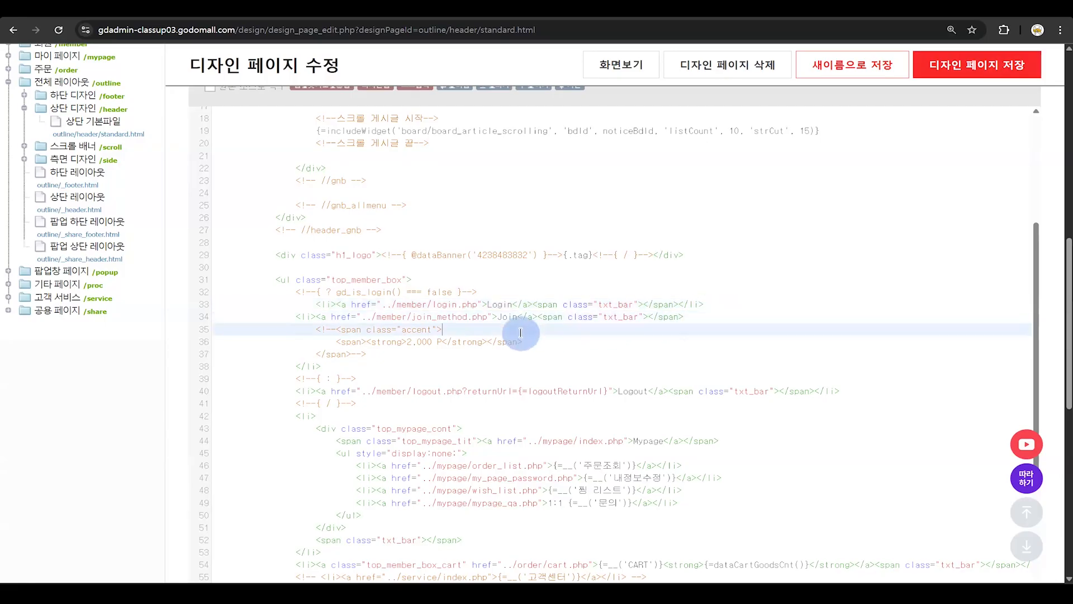
left_click(347, 368)
left_click(282, 281)
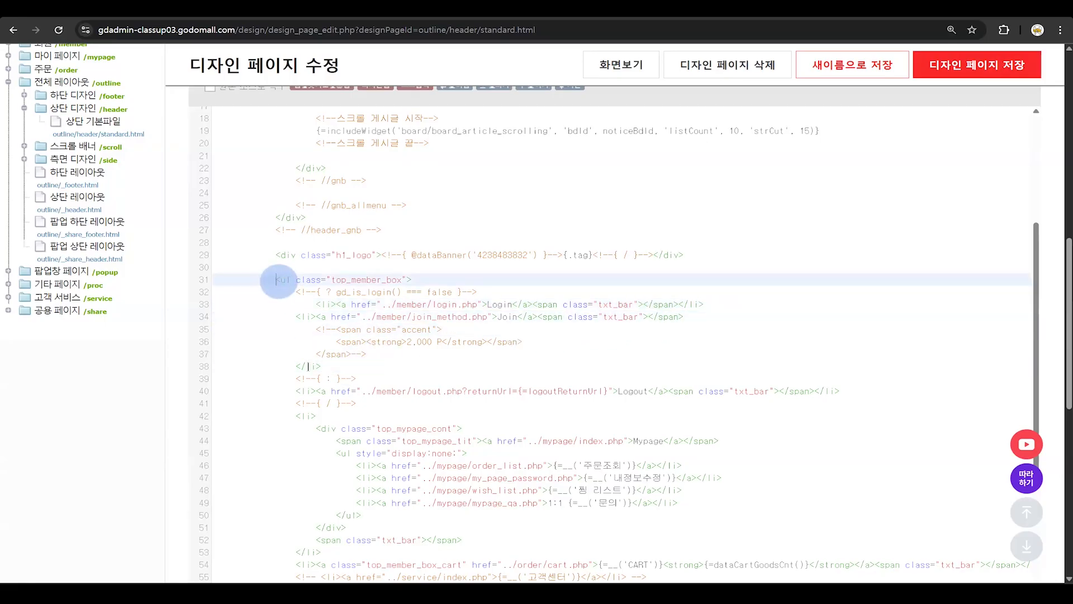
left_click(327, 363)
left_click(272, 255)
left_click(765, 262)
Examine the Login, Join and Logout link labels in the top_member_box code and the matching menu on the live shop.
scroll(767, 271, "down", 1)
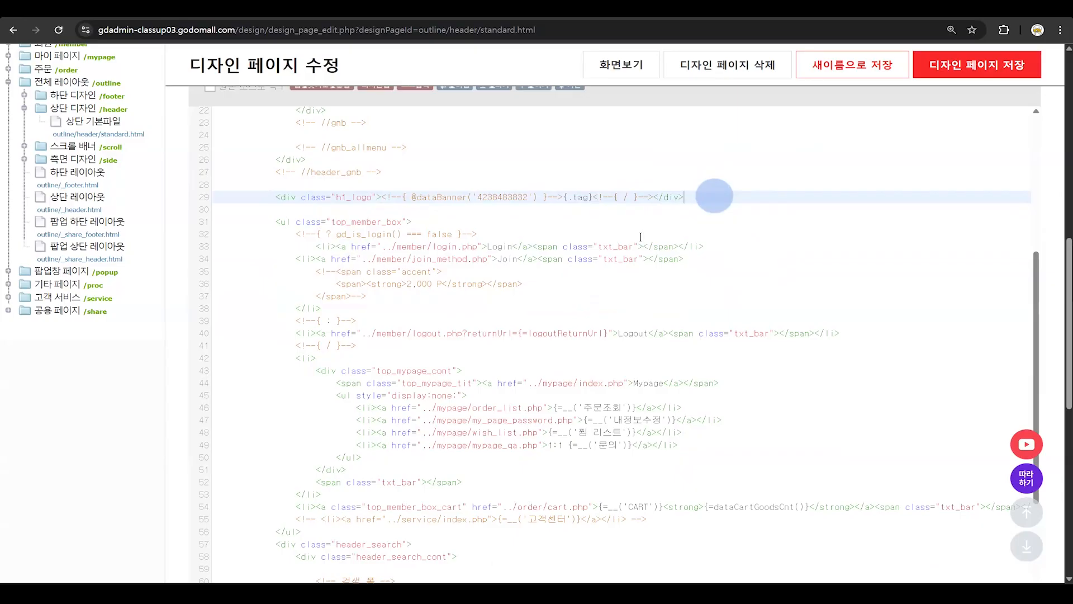
left_click(335, 246)
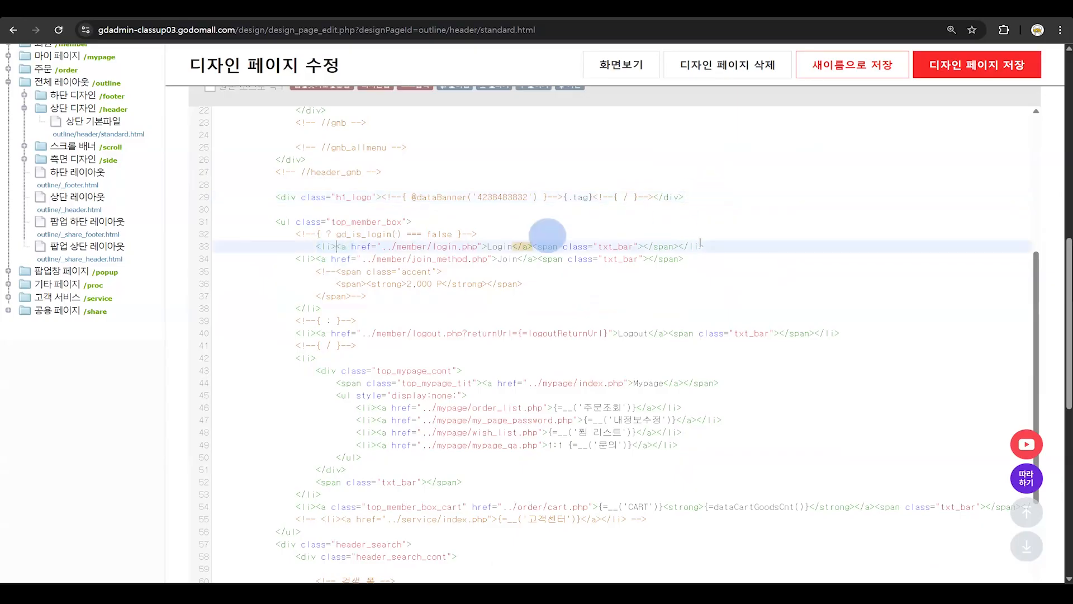
left_click(730, 245)
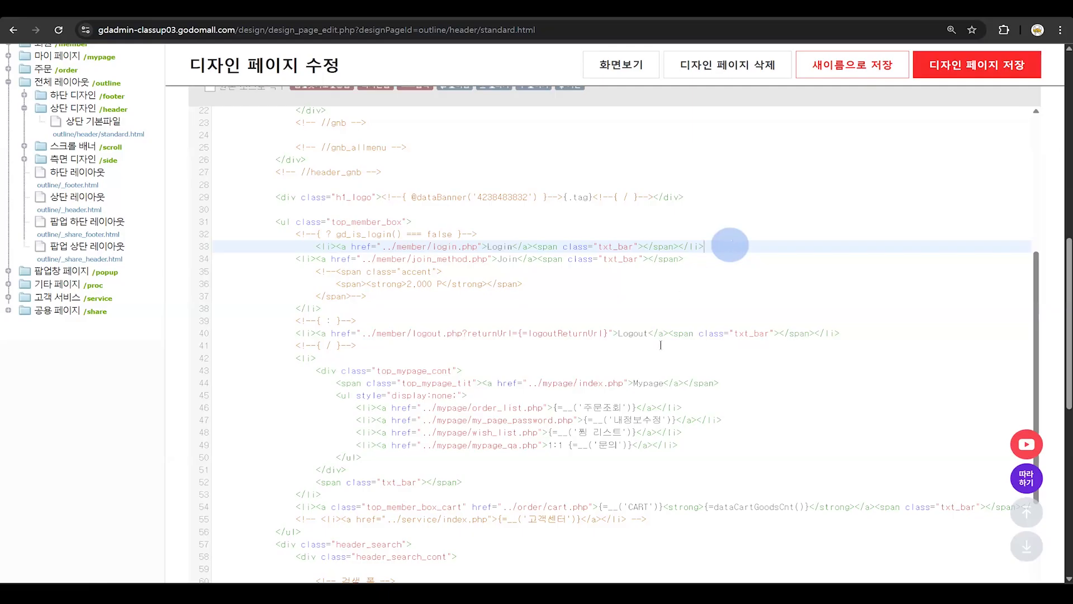
left_click(718, 408)
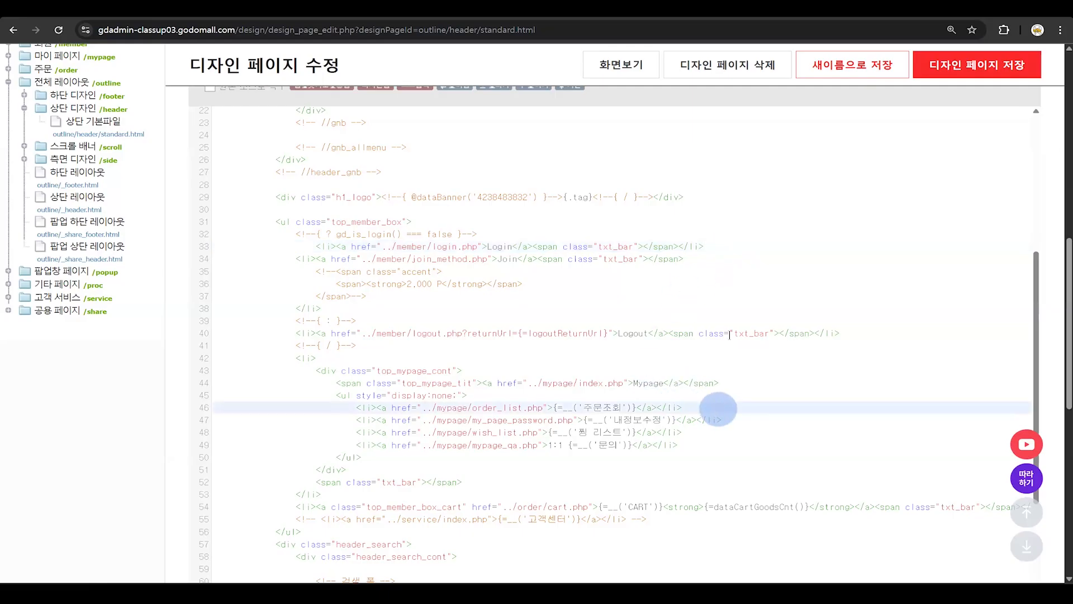
left_click(733, 245)
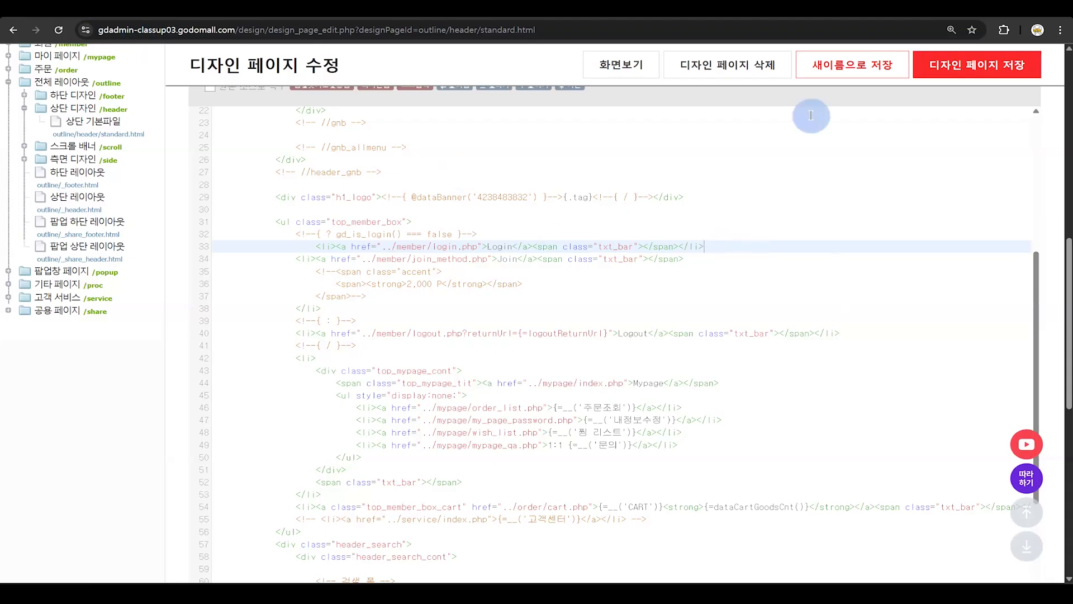
left_click(516, 244)
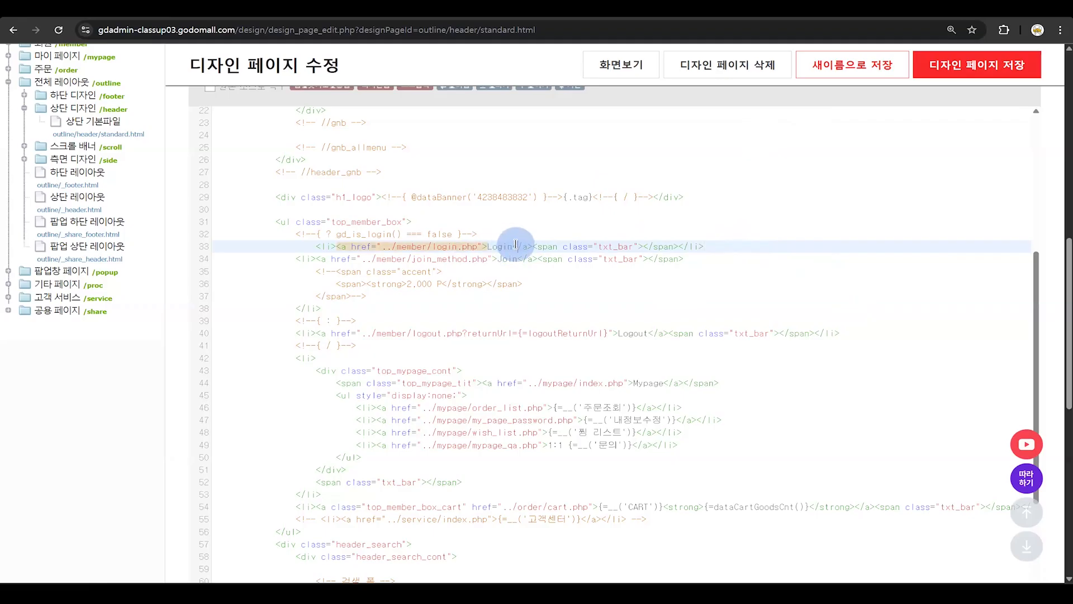
left_click(568, 246)
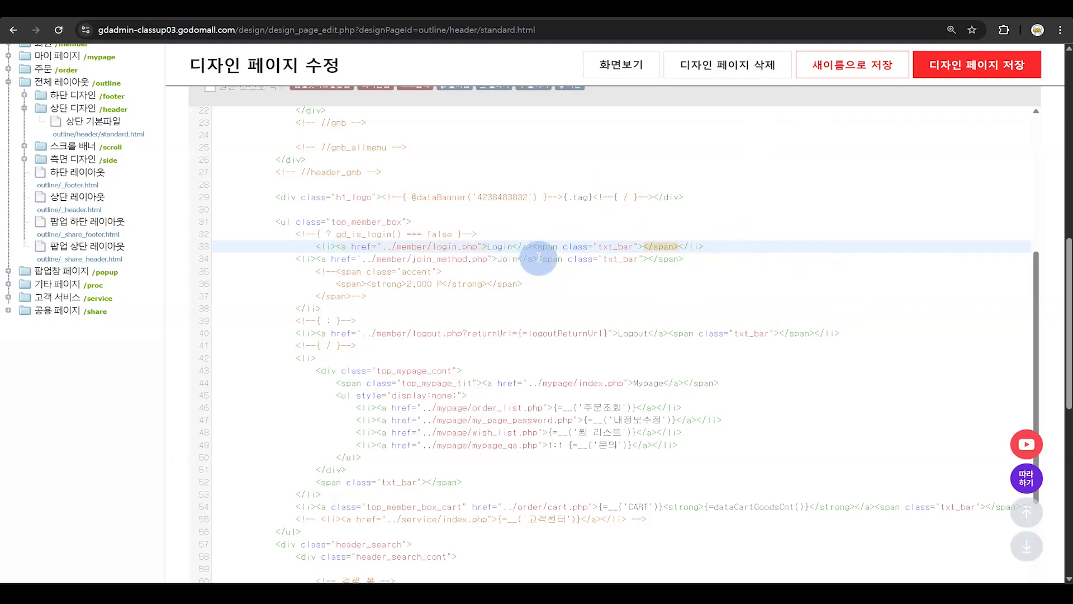
left_click(539, 258)
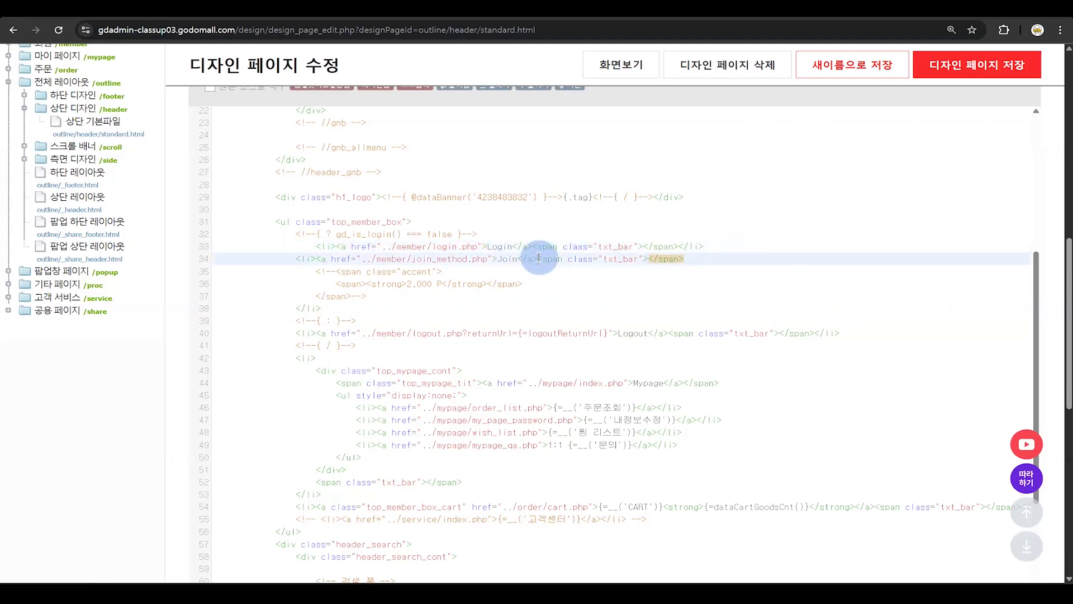
left_click(658, 333)
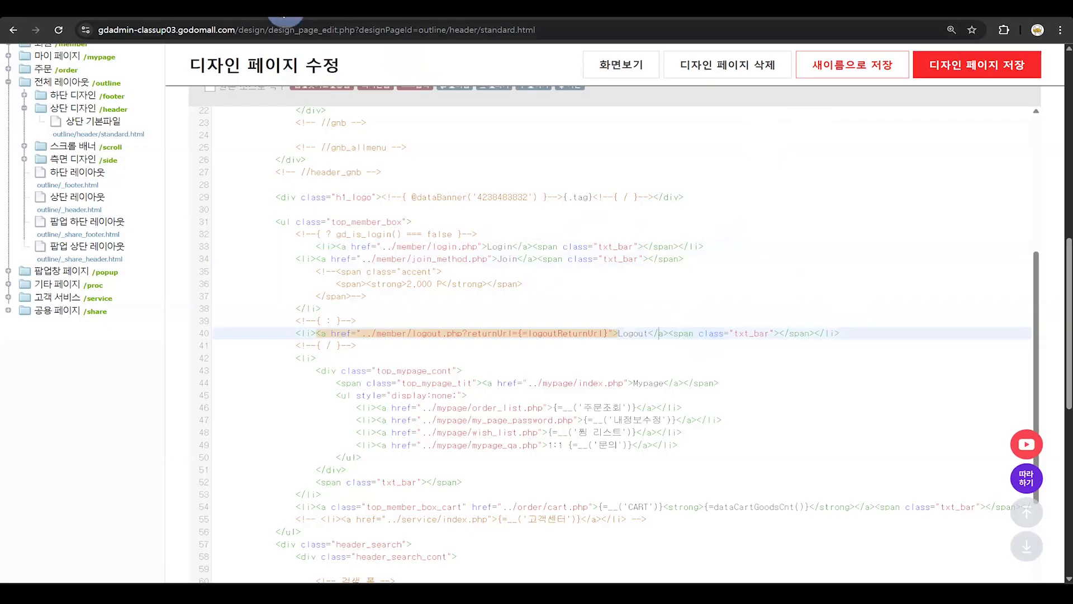
left_click(286, 10)
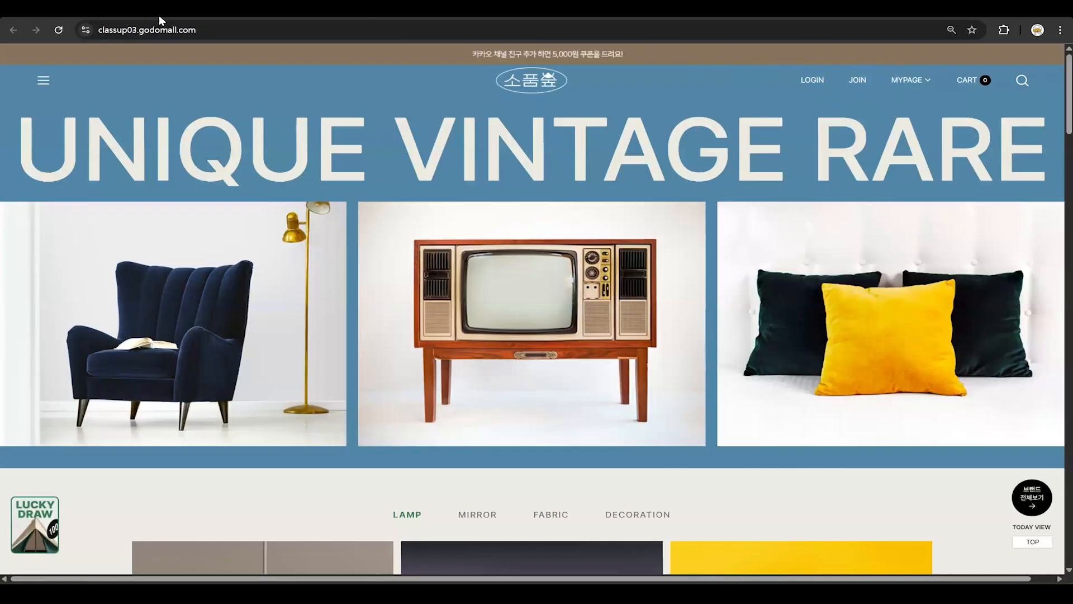
left_click(97, 11)
scroll(539, 279, "down", 2)
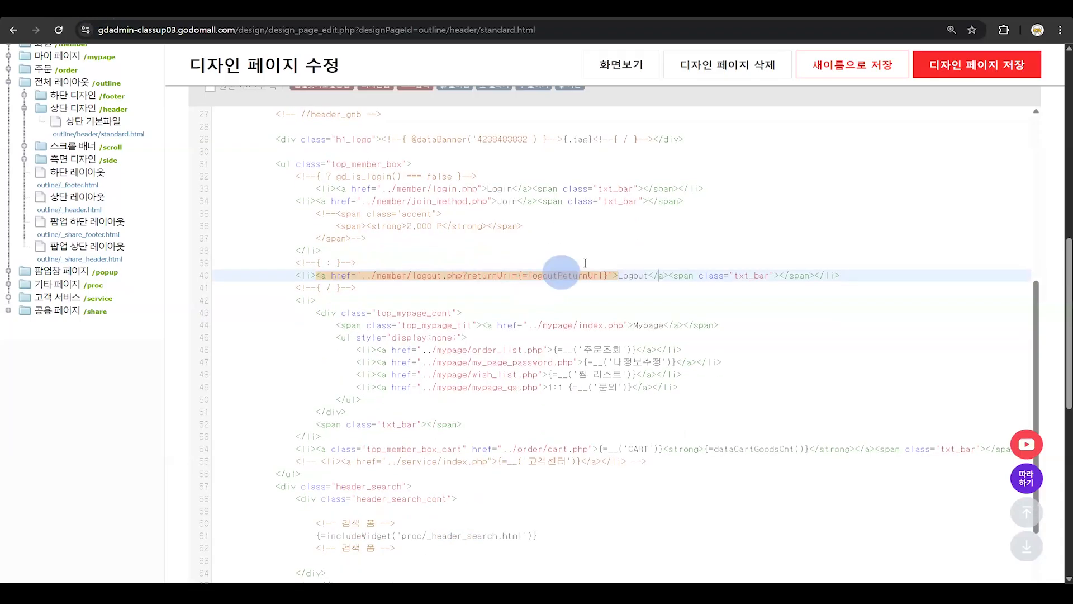
Replace the Login link label in the top_member_box list with 로그인.
left_click(512, 189)
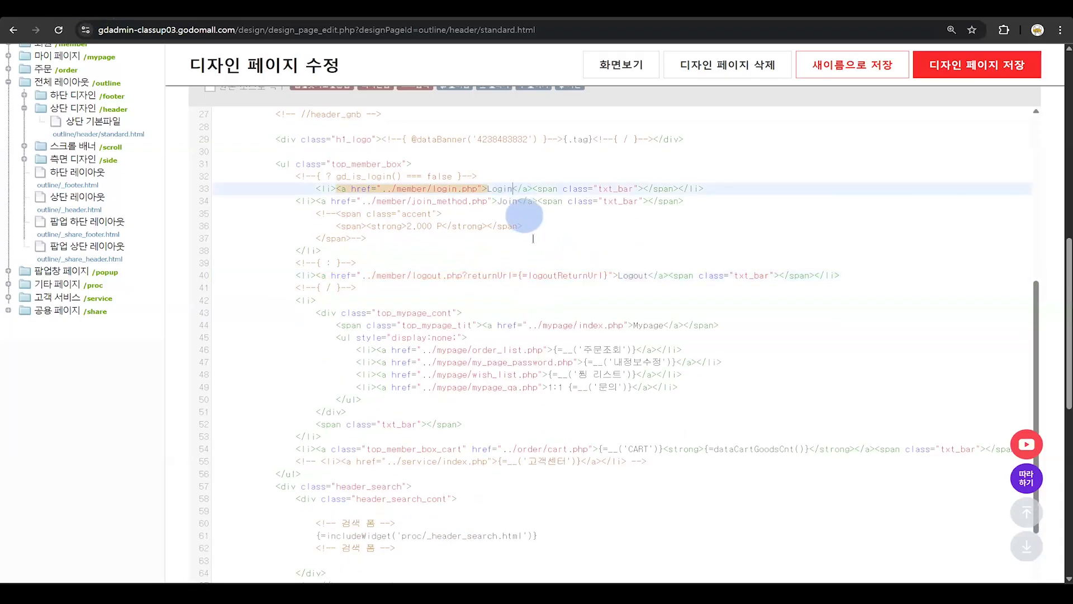
key("BackSpace")
key("BackSpace")
key("BackSpace")
key("BackSpace")
key("BackSpace")
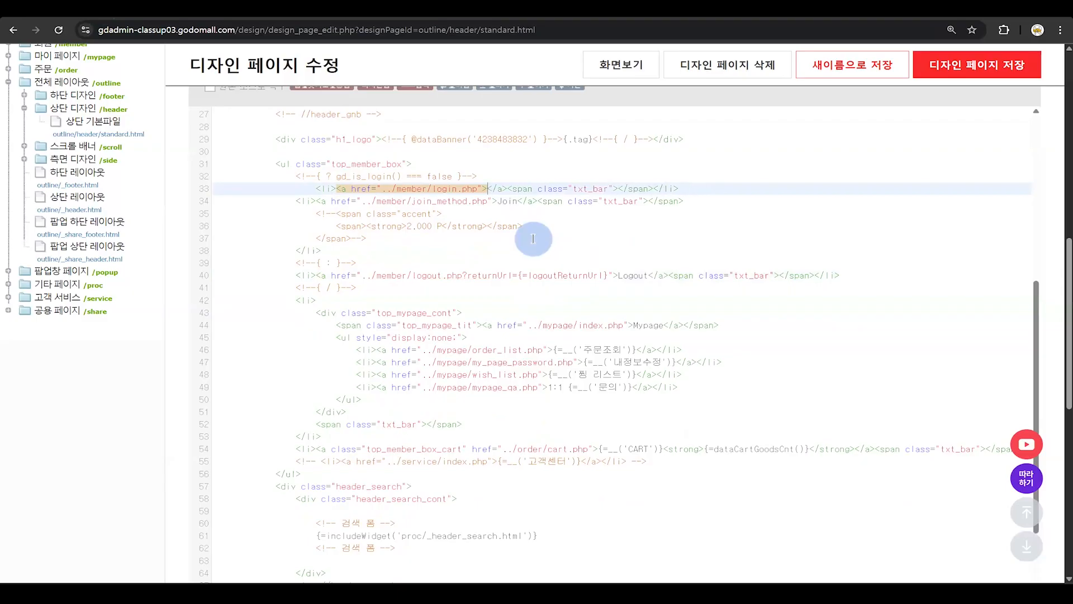
key("BackSpace")
type(">")
key("ctrl+plus")
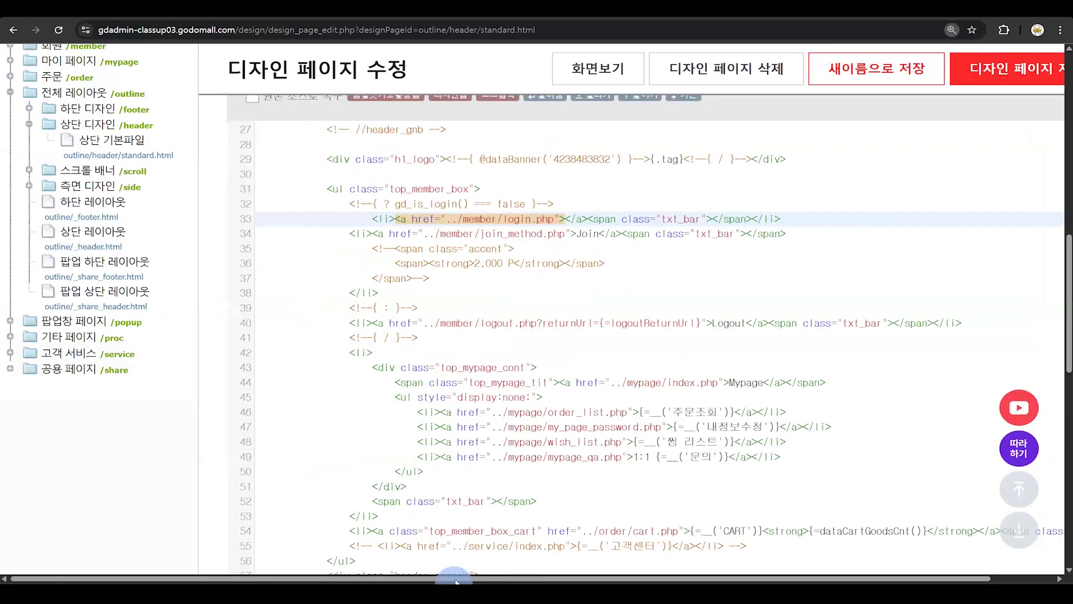
left_click_drag(456, 579, 485, 579)
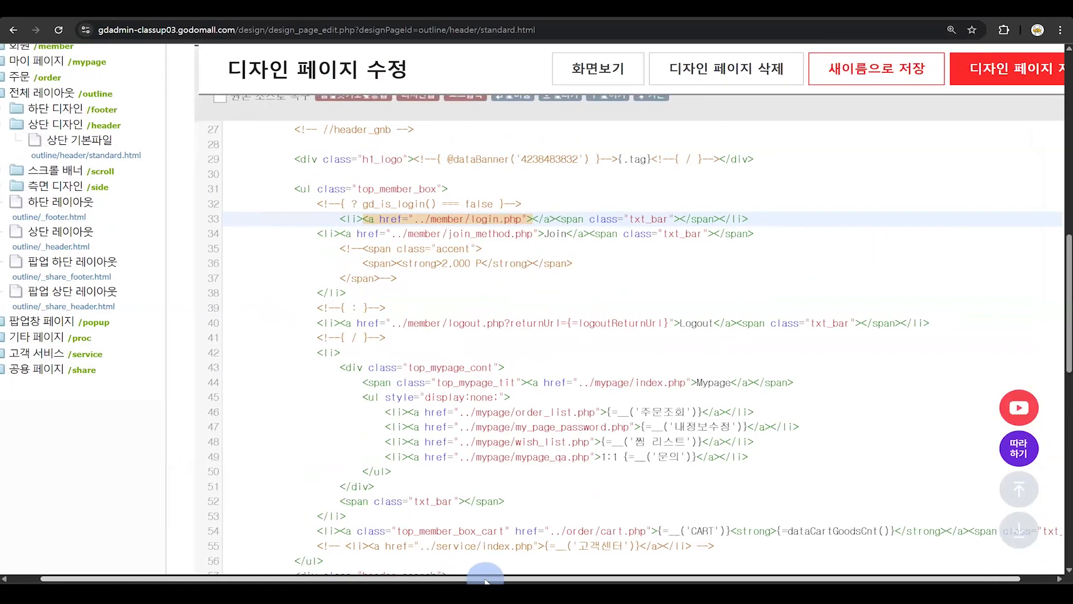
type("fh")
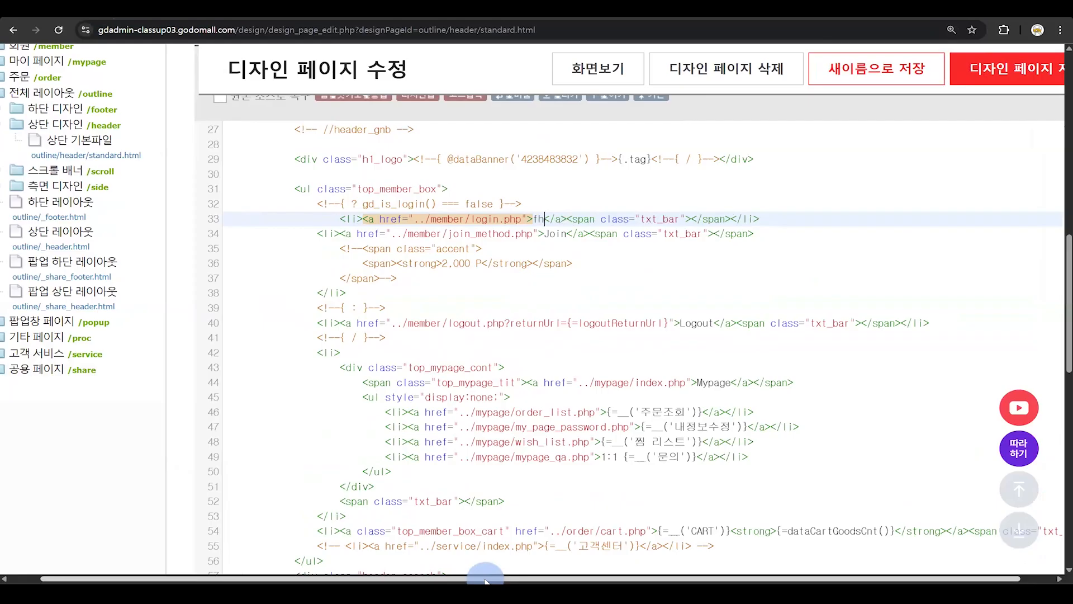
key("BackSpace")
key("BackSpace")
type("로그인")
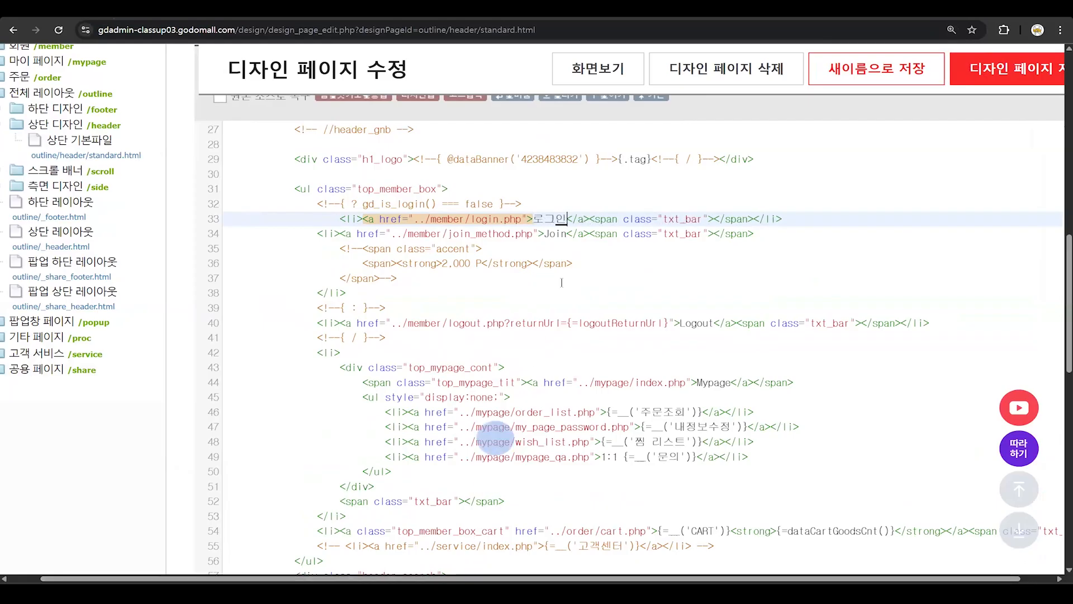
Replace the Join label of the join_method.php link with 회원가입.
left_click(570, 233)
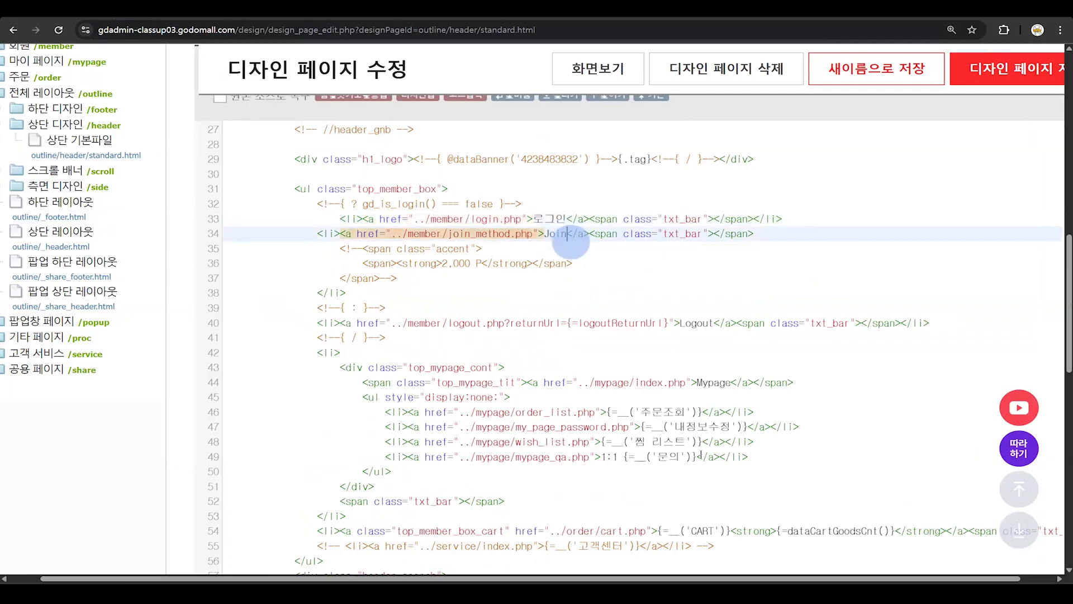
key("BackSpace")
key("BackSpace")
key("BackSpace")
key("BackSpace")
type("회원가")
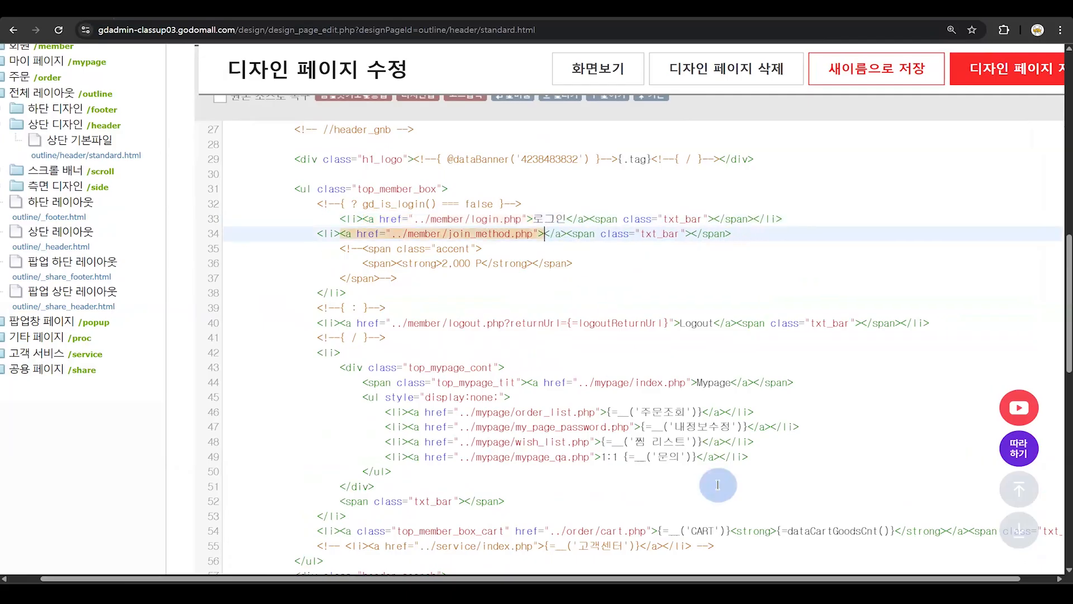
type("입")
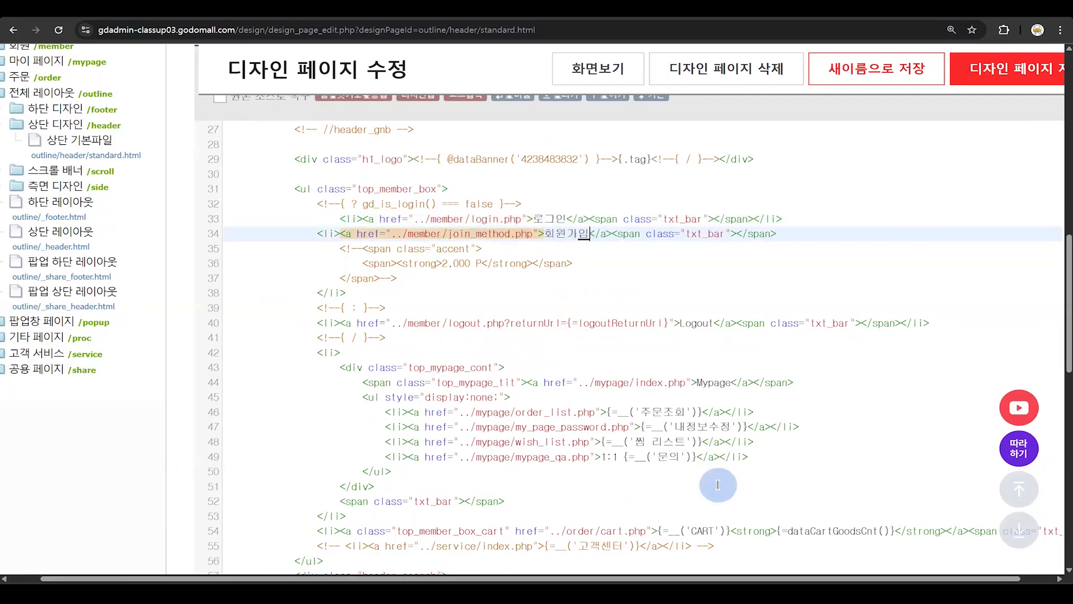
Replace the Logout label of the logout.php link with 로그아웃.
left_click(714, 322)
key("BackSpace")
key("BackSpace")
key("BackSpace")
key("BackSpace")
key("BackSpace")
key("BackSpace")
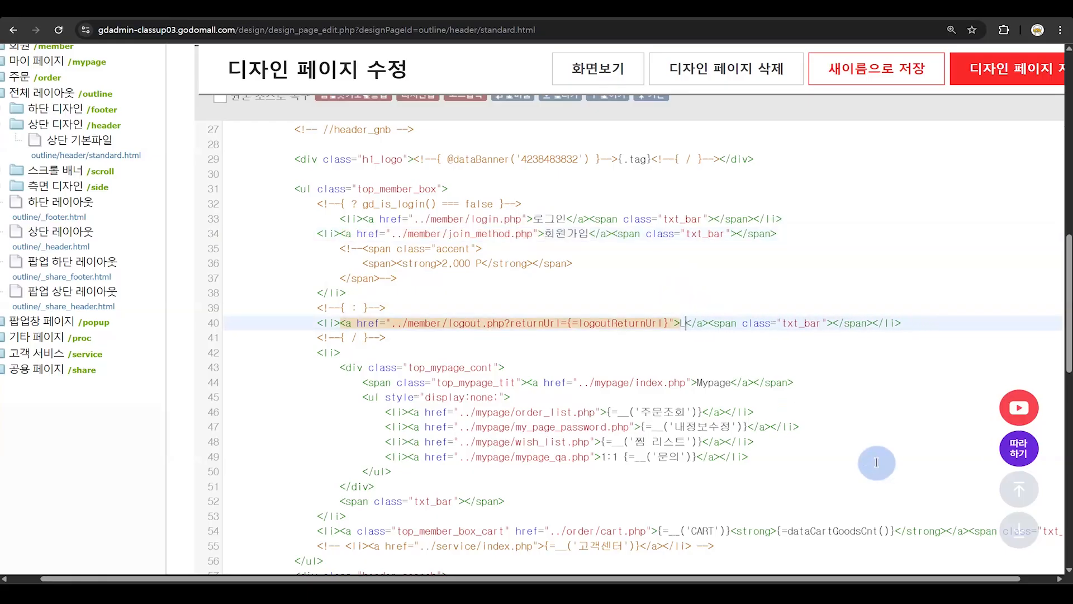
type("로그아웃")
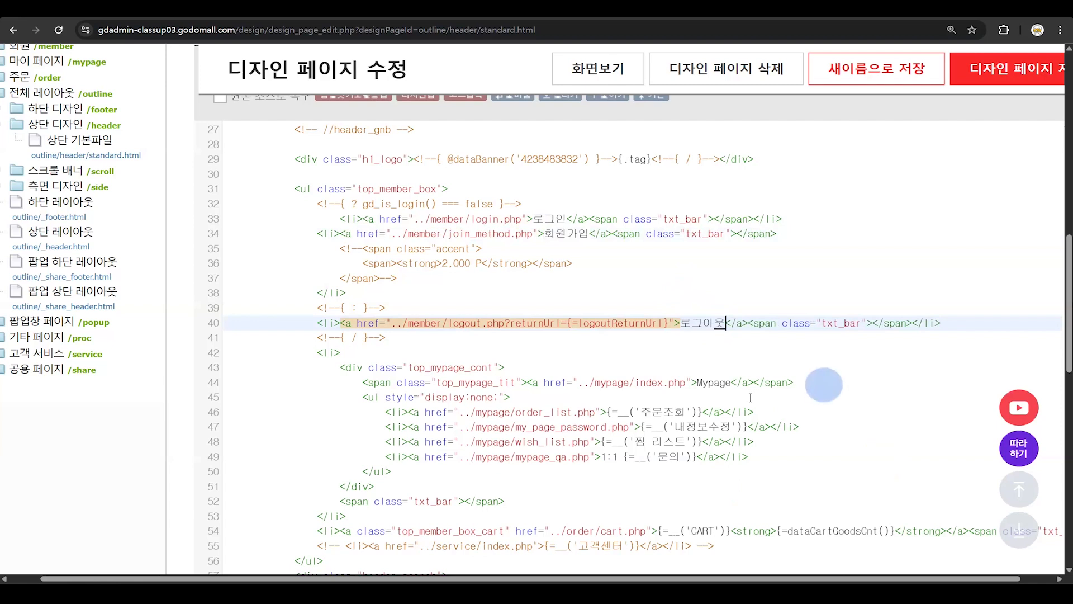
Replace the Mypage label in the top_mypage_tit link with 마이페이지.
left_click(731, 383)
key("BackSpace")
key("BackSpace")
key("BackSpace")
key("BackSpace")
key("BackSpace")
key("BackSpace")
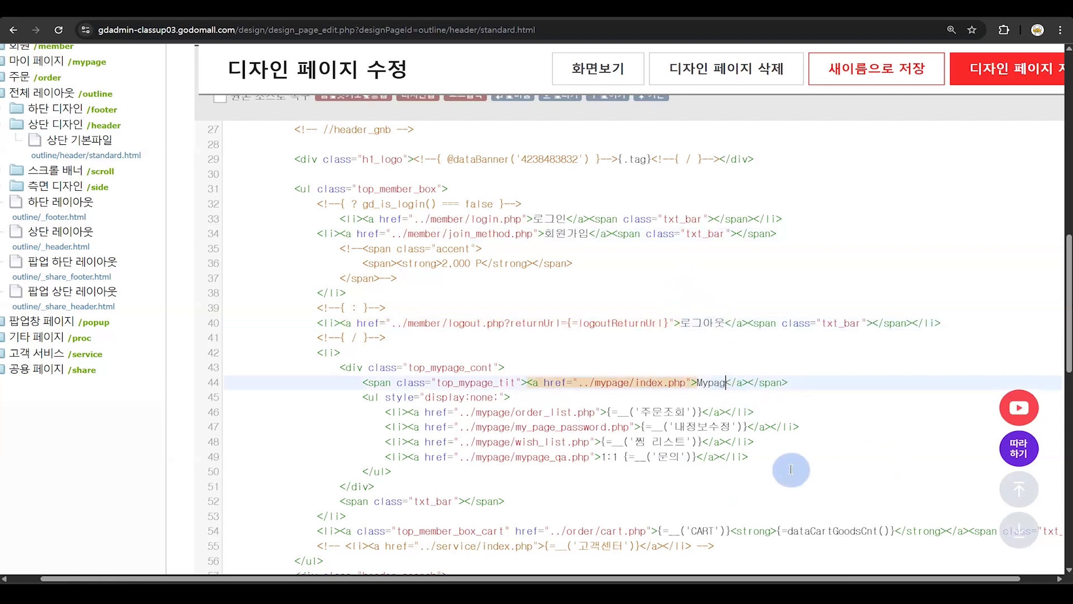
type("마이페이지")
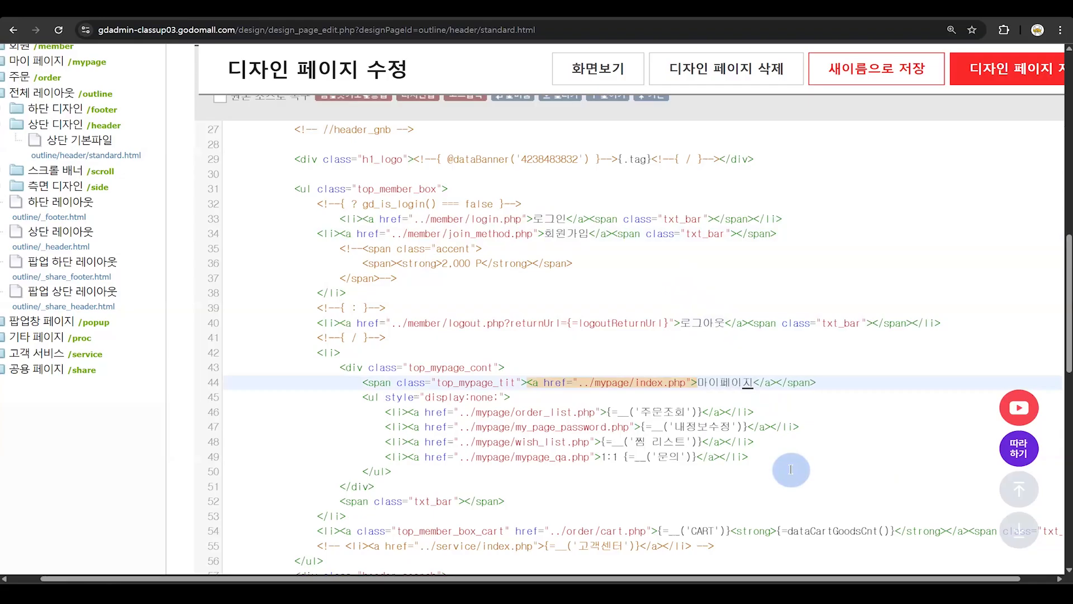
Replace the CART label in the top_member_box_cart link with 장바구니 and save the design page.
scroll(791, 469, "down", 2)
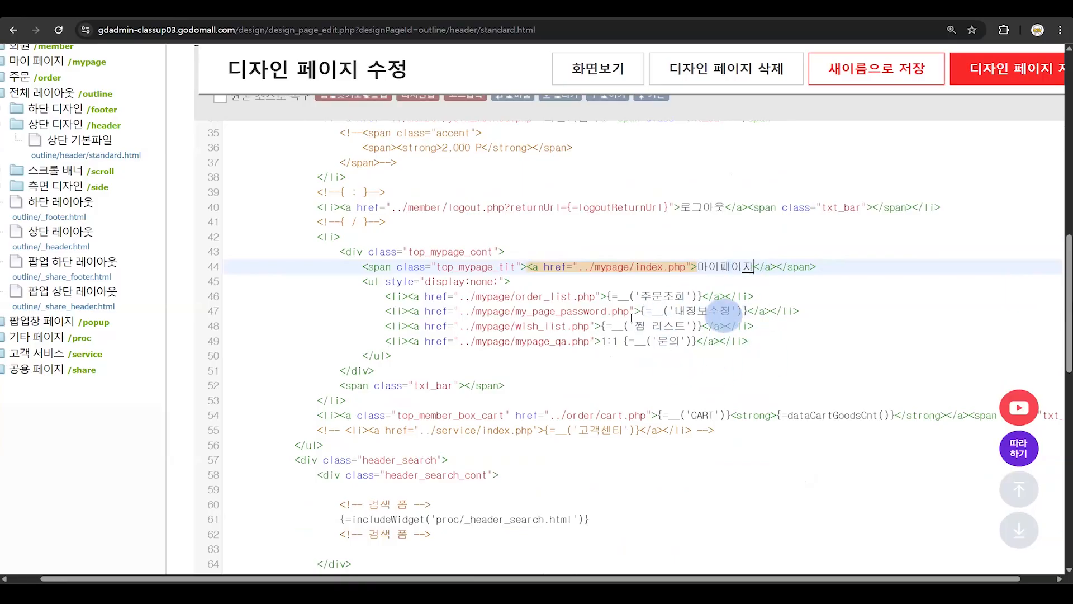
scroll(704, 335, "down", 1)
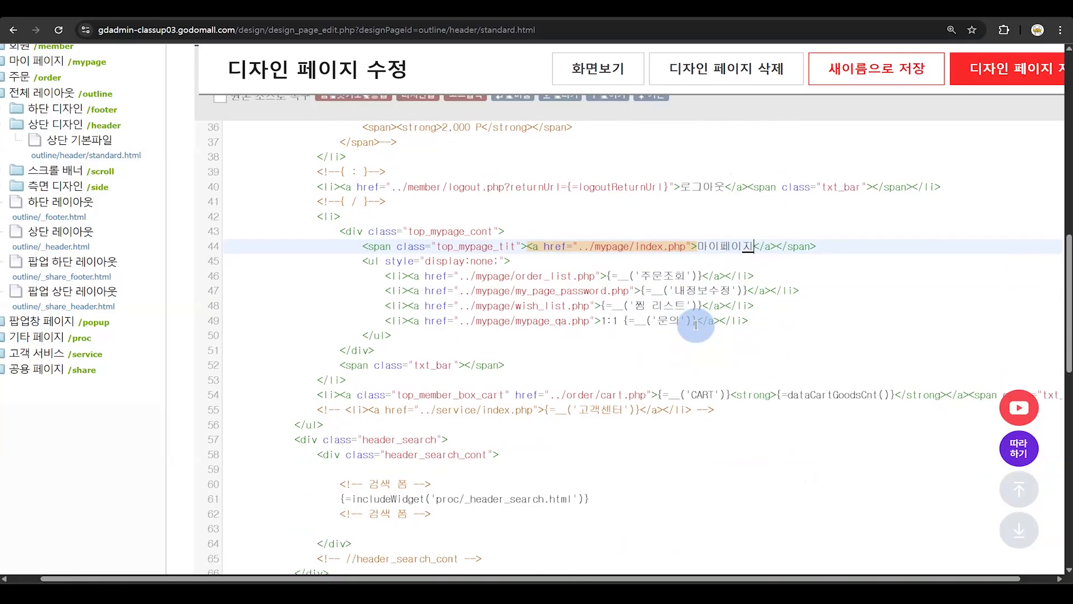
left_click(711, 395)
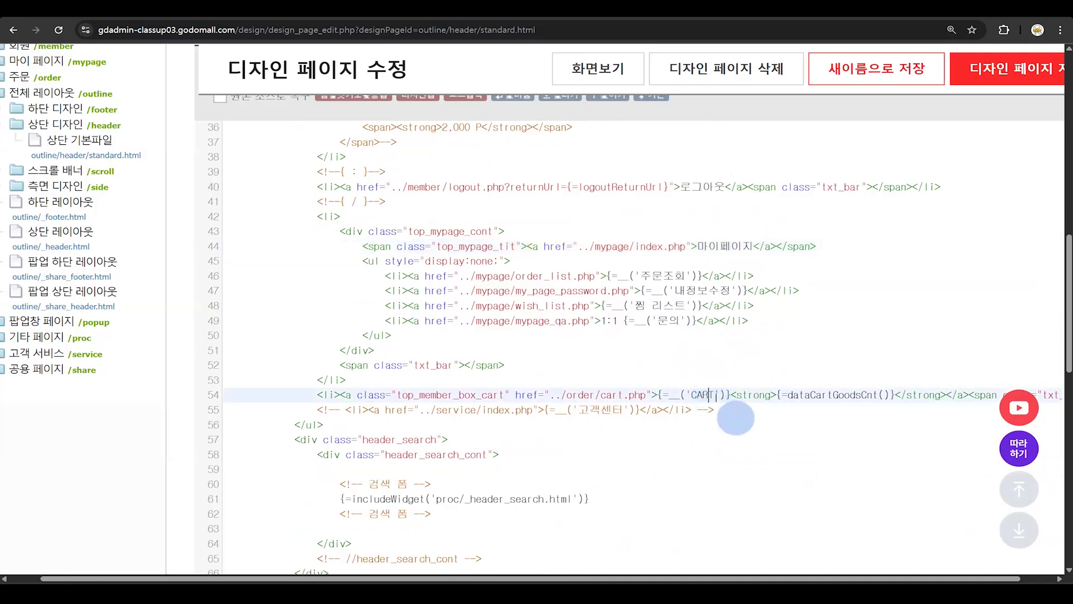
key("BackSpace")
key("BackSpace")
key("BackSpace")
key("BackSpace")
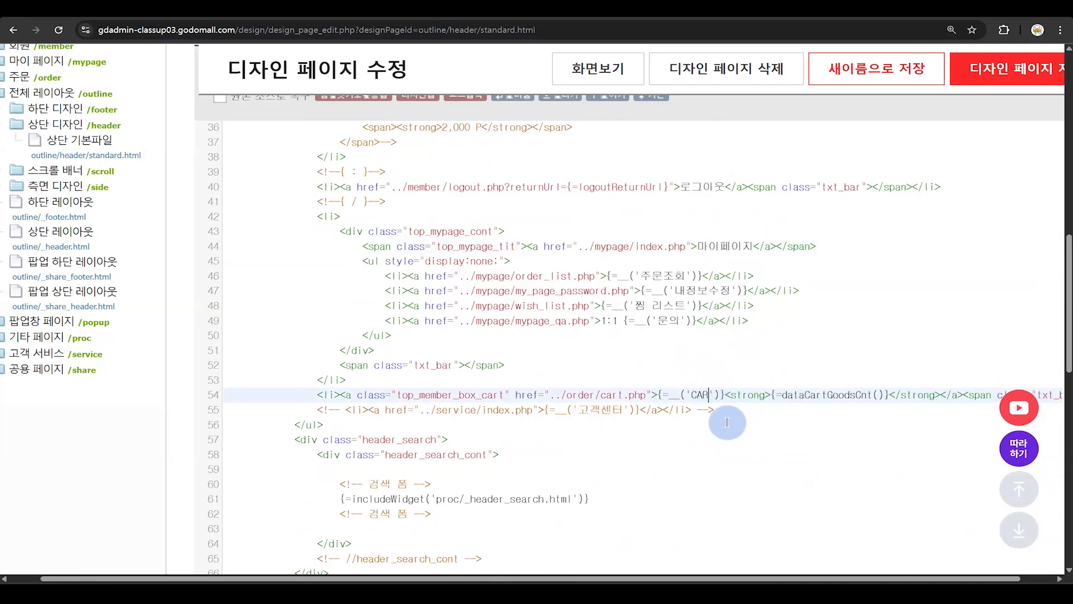
type("장바구니")
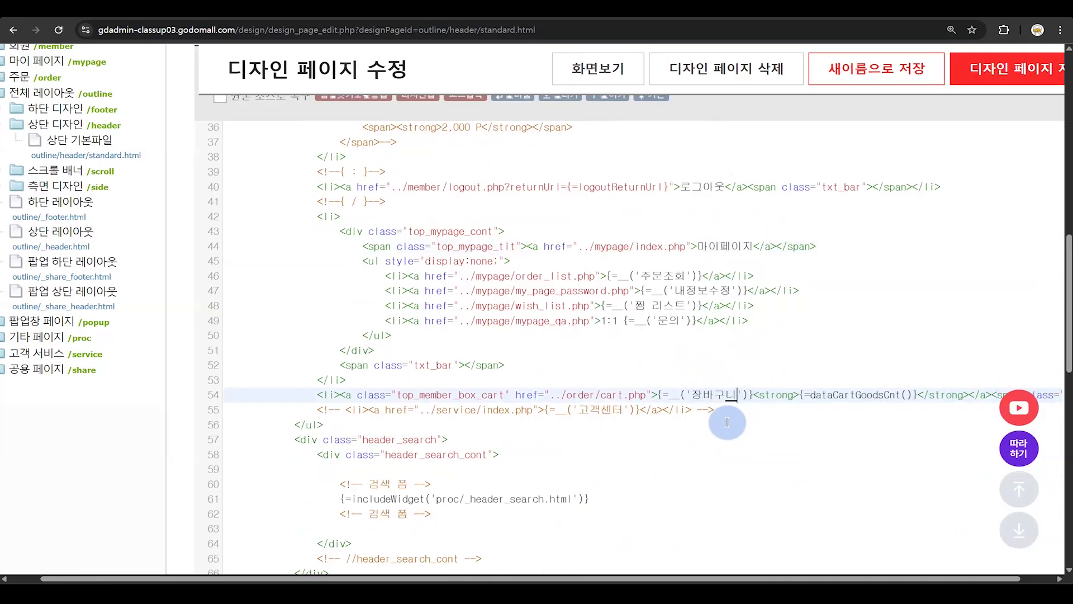
key("ctrl+minus")
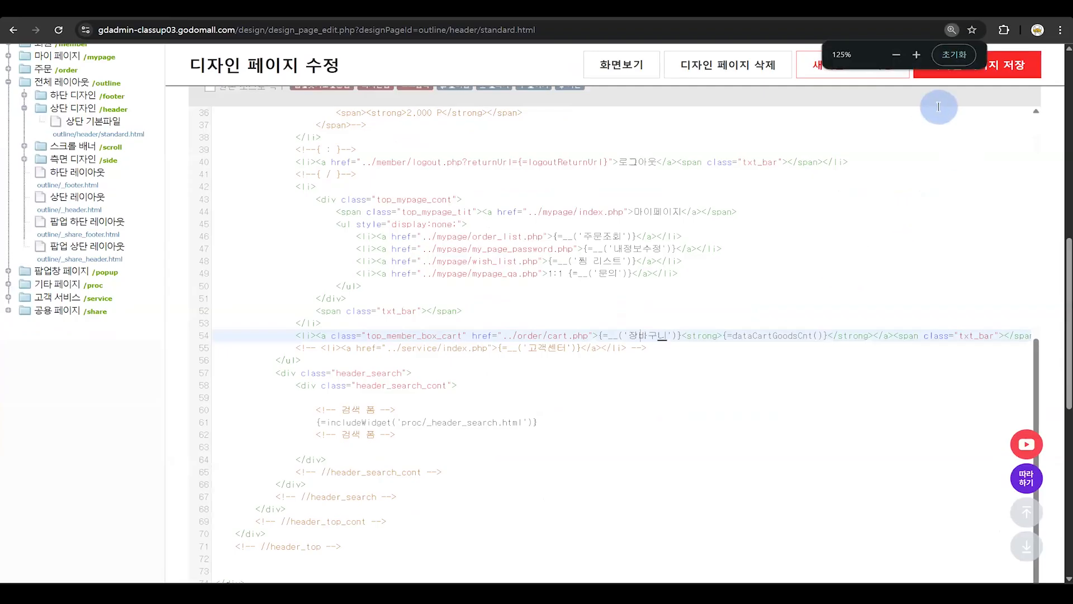
left_click(976, 61)
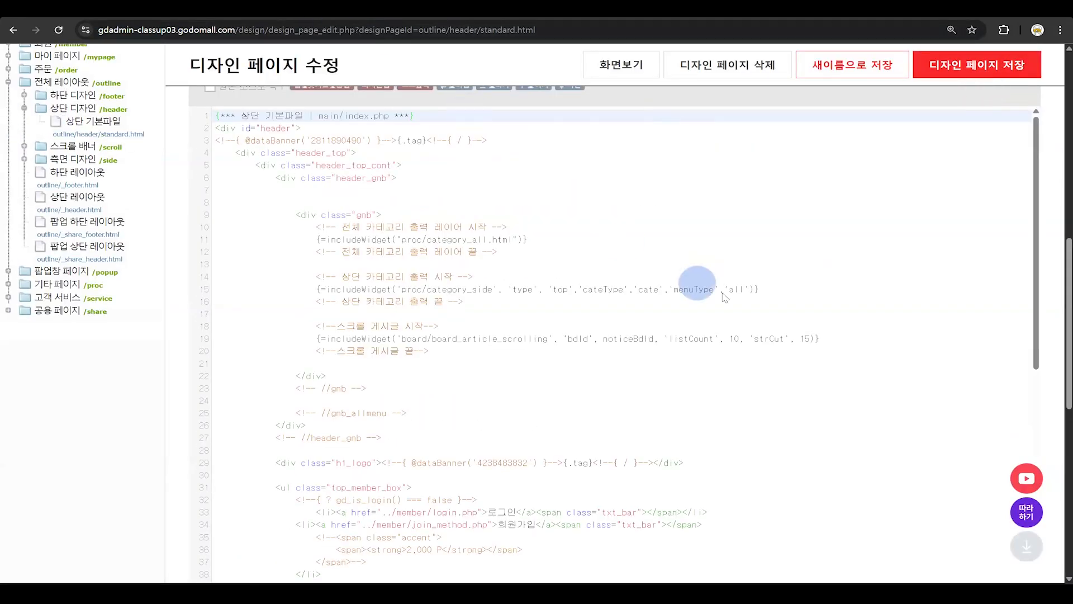
Check the header's member menu labels on the live shop, and return to the design page editor.
scroll(719, 293, "up", 10)
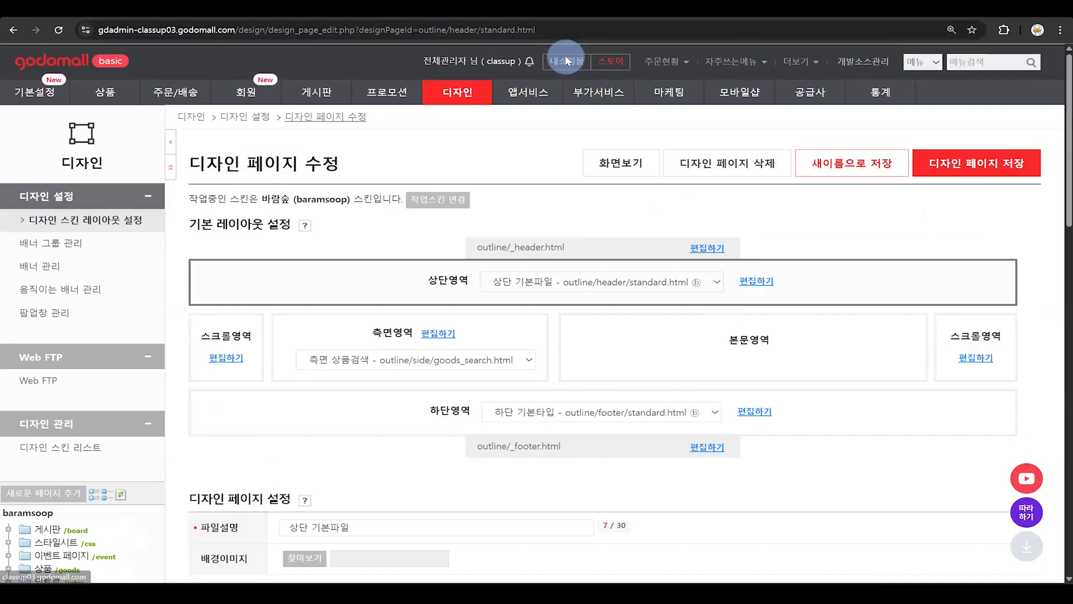
left_click(565, 56)
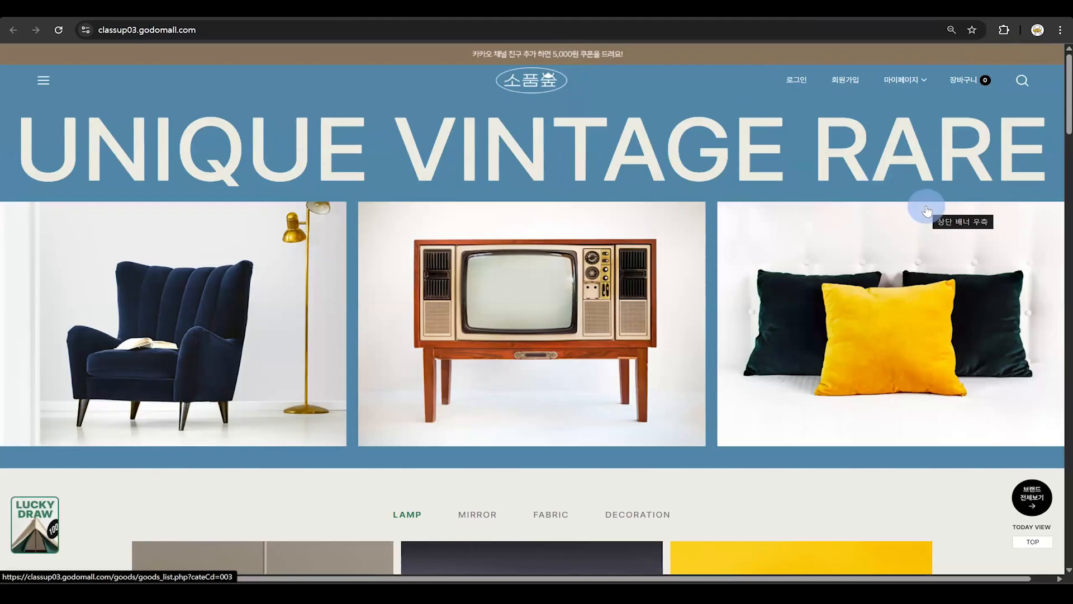
left_click(89, 10)
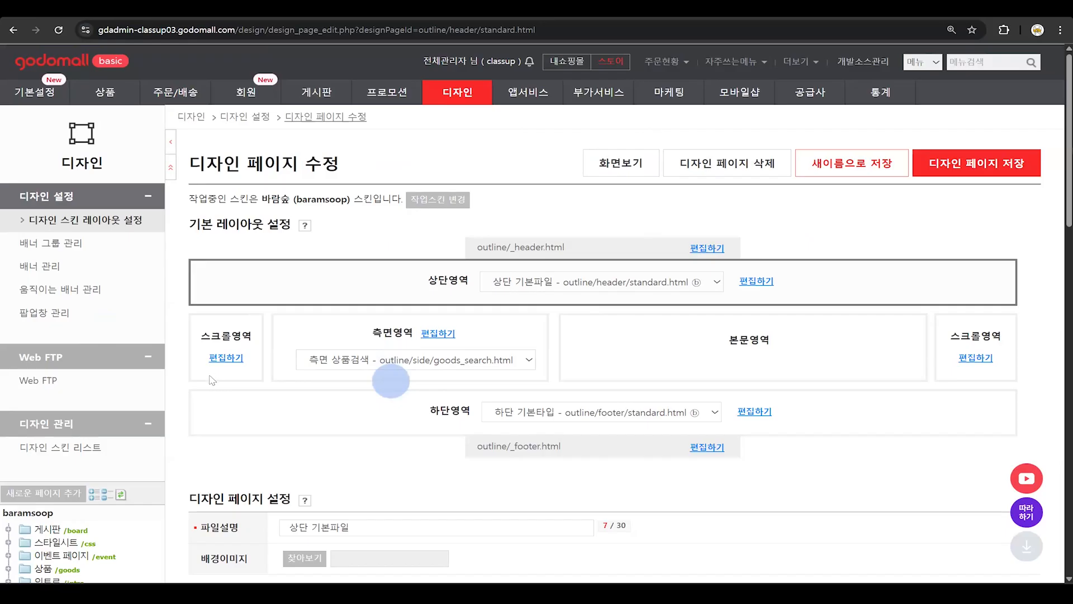
Open the Web FTP file manager and make its window taller.
scroll(212, 393, "down", 1)
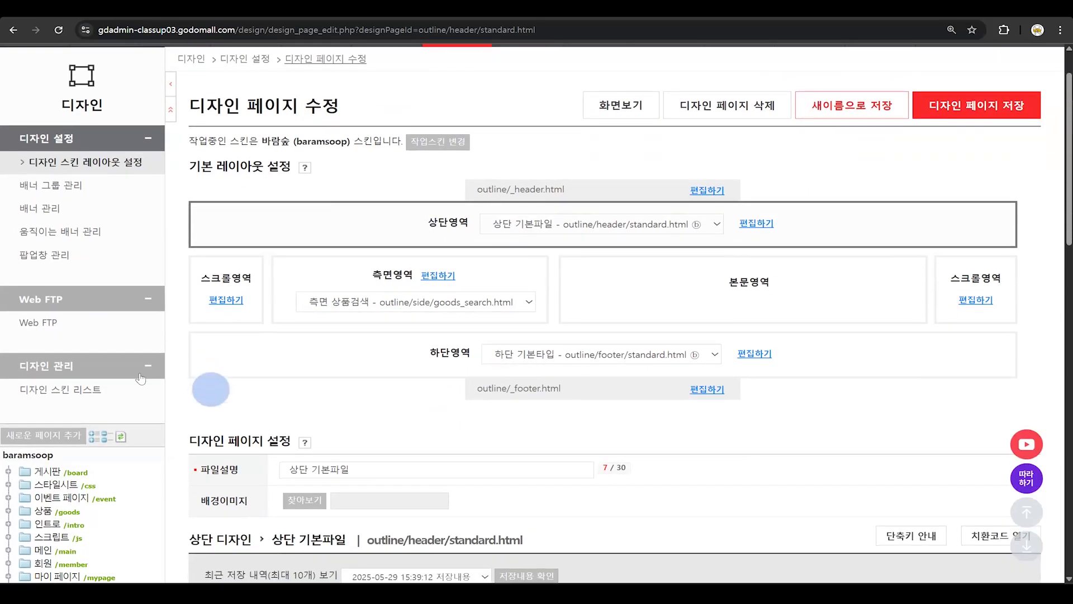
left_click(55, 329)
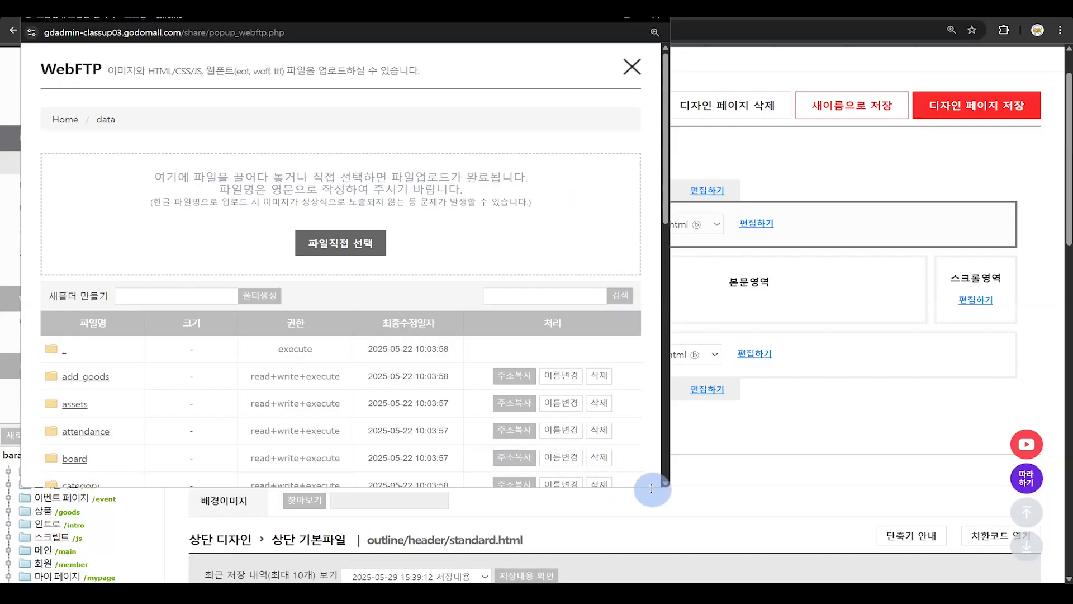
left_click_drag(652, 488, 654, 538)
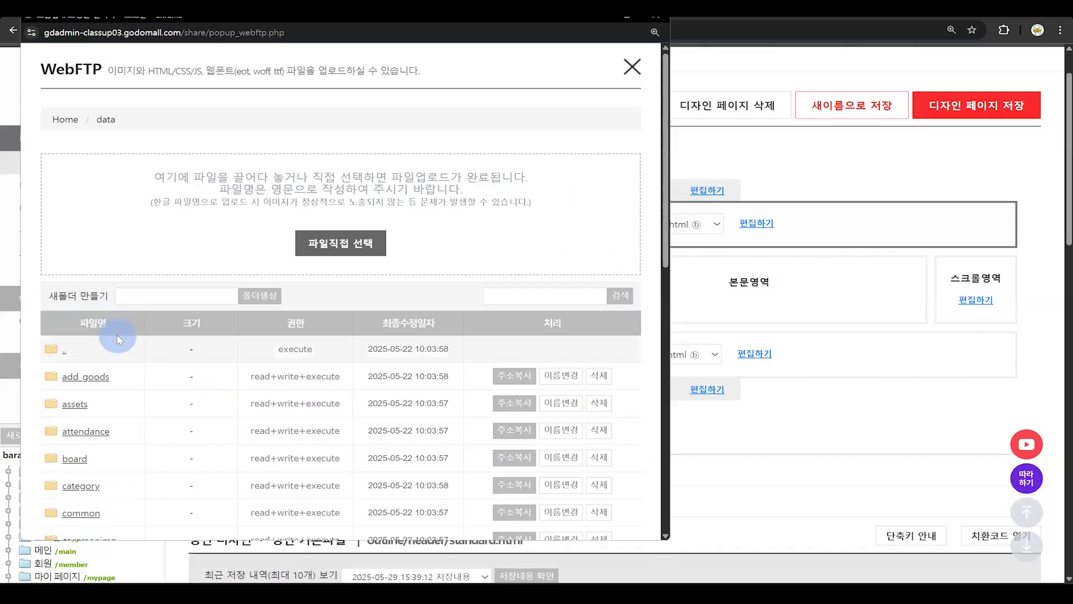
Go to the baramsoop skin folder in WebFTP by way of data, skin and front.
scroll(116, 335, "down", 4)
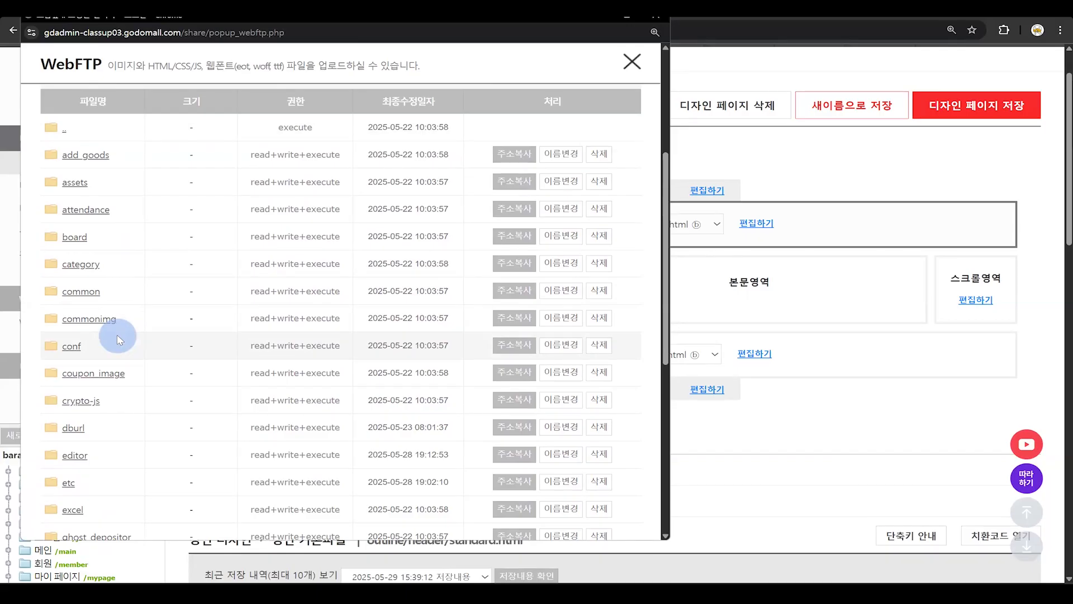
scroll(116, 335, "down", 6)
scroll(116, 335, "down", 1)
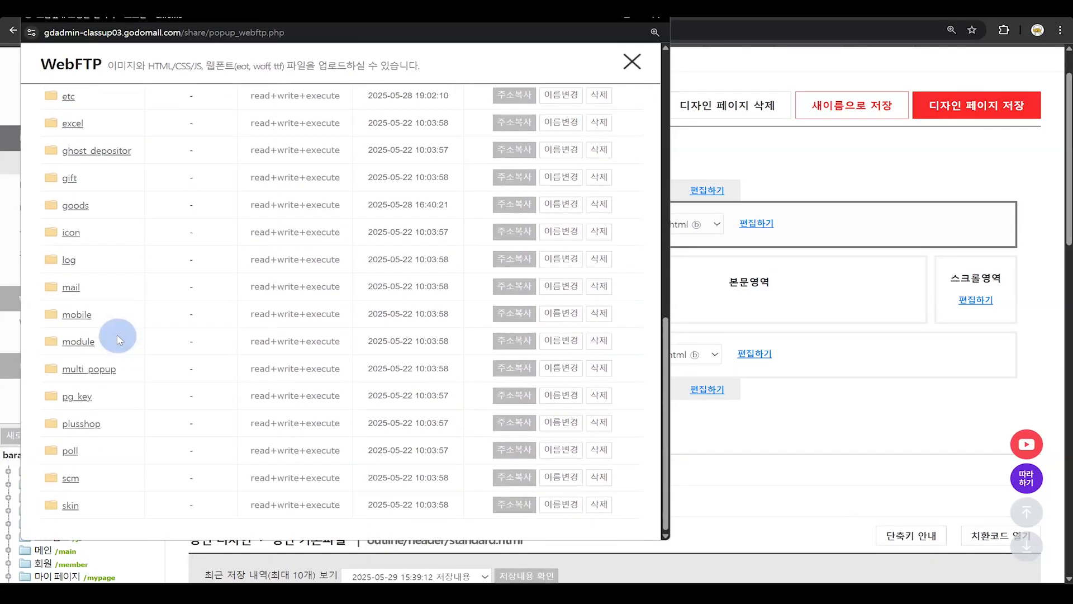
left_click(76, 504)
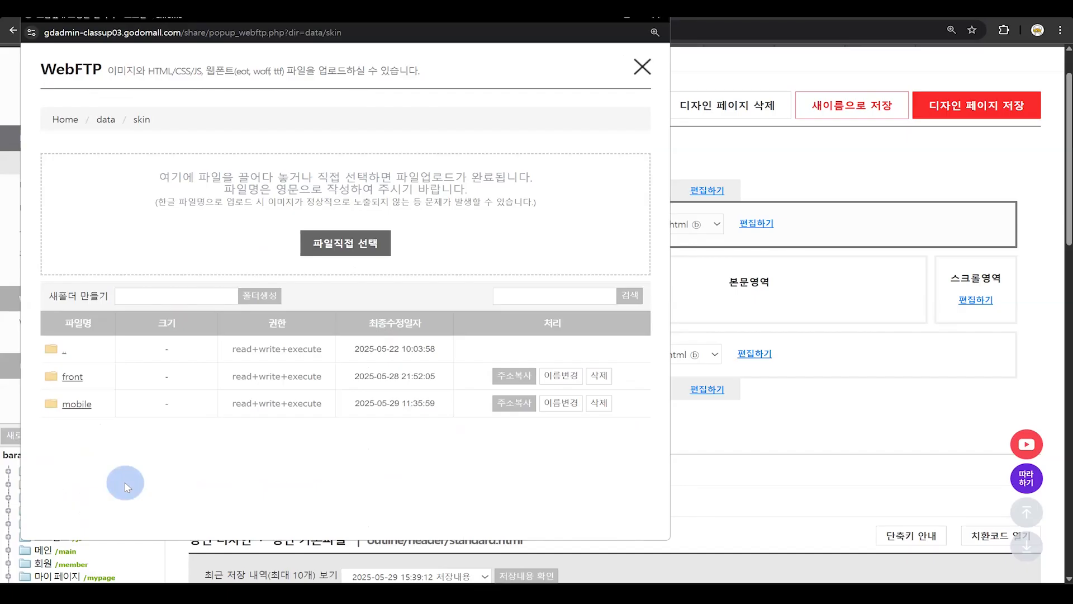
left_click(72, 376)
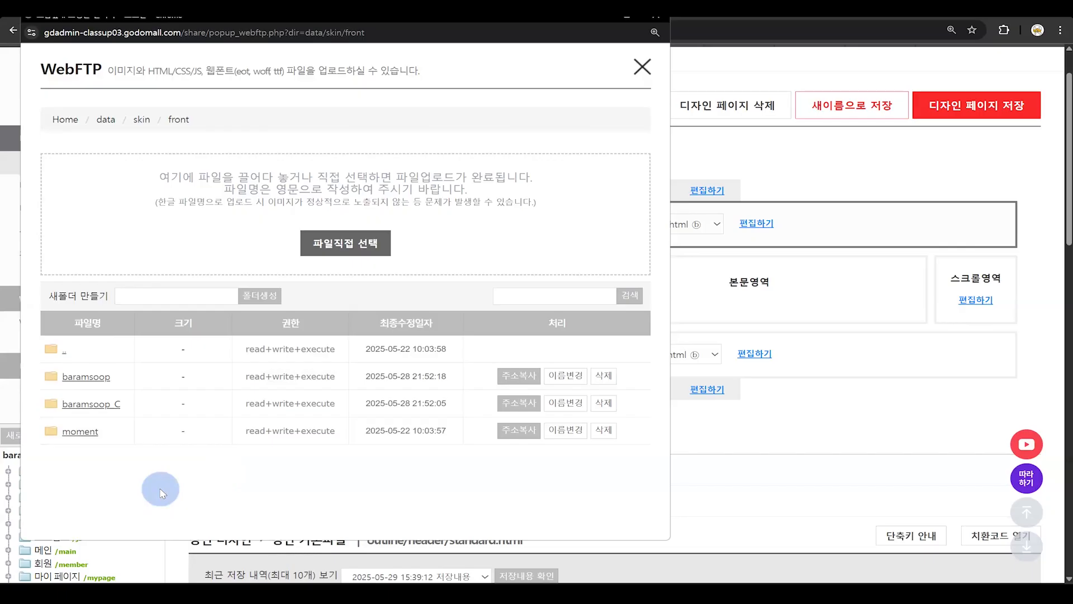
left_click(85, 377)
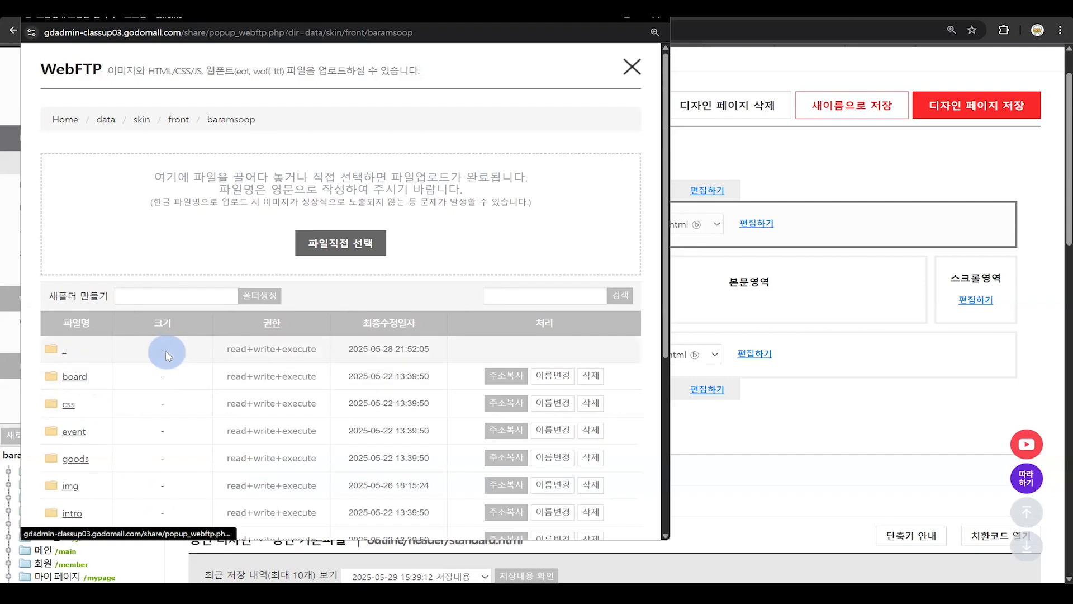
Open the img folder of the baramsoop skin and look through its subfolders.
scroll(166, 350, "down", 2)
scroll(166, 352, "down", 1)
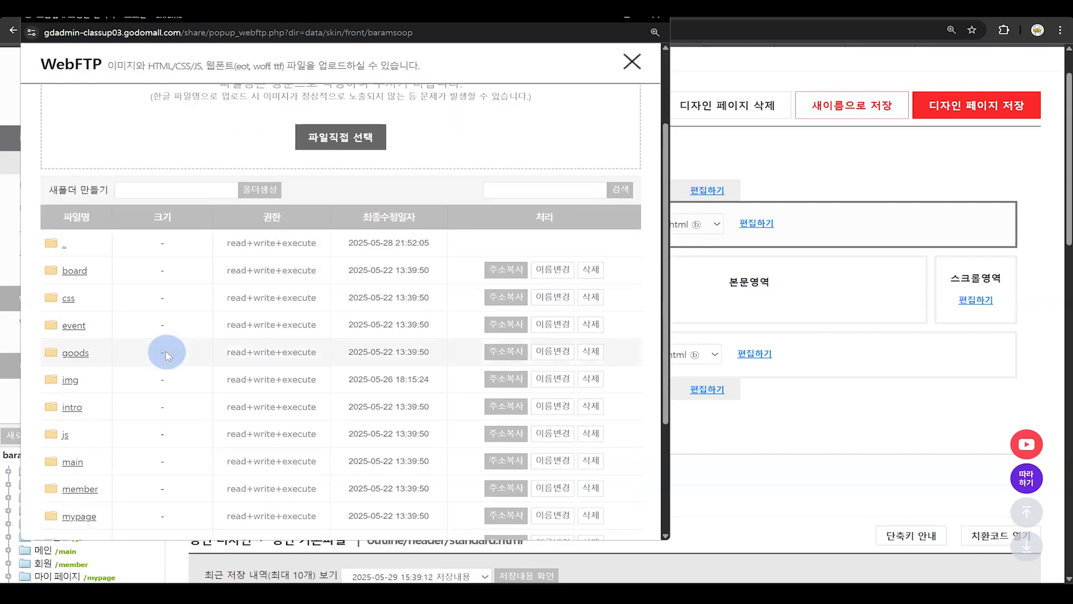
scroll(165, 351, "down", 2)
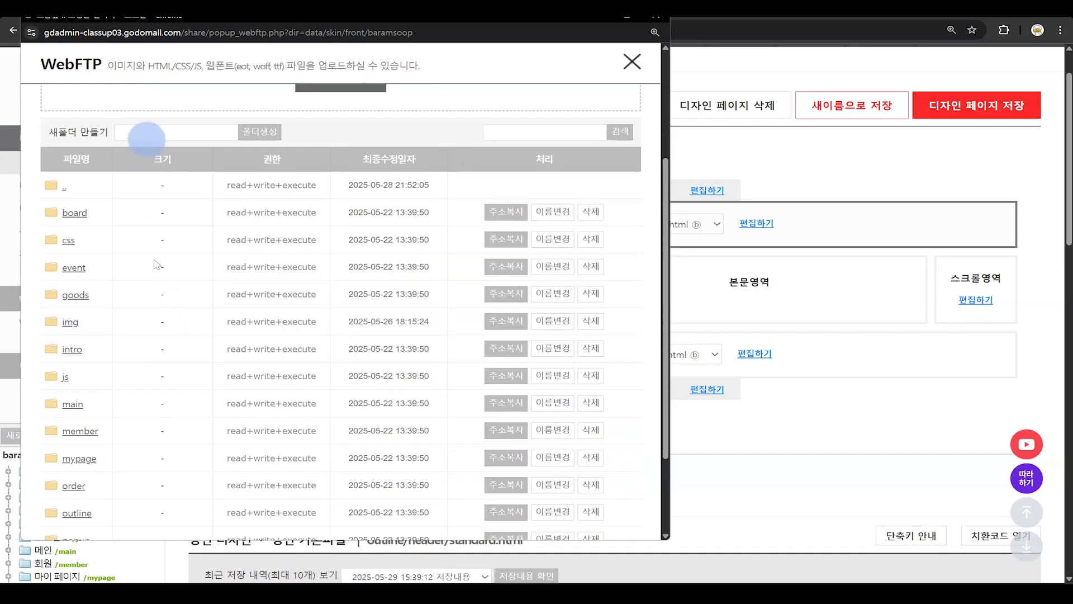
left_click(71, 319)
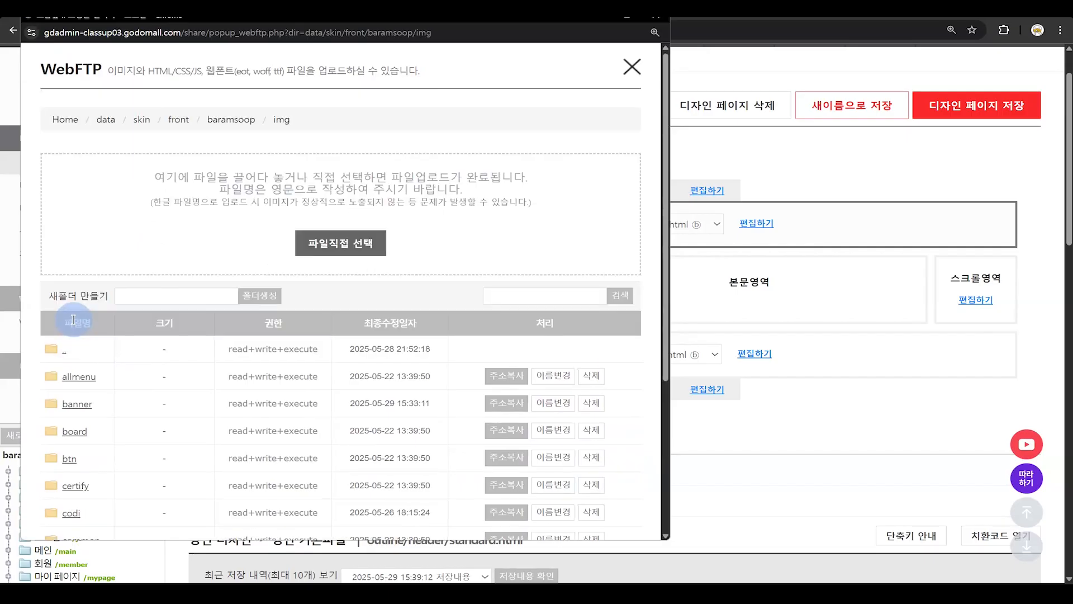
scroll(73, 320, "down", 4)
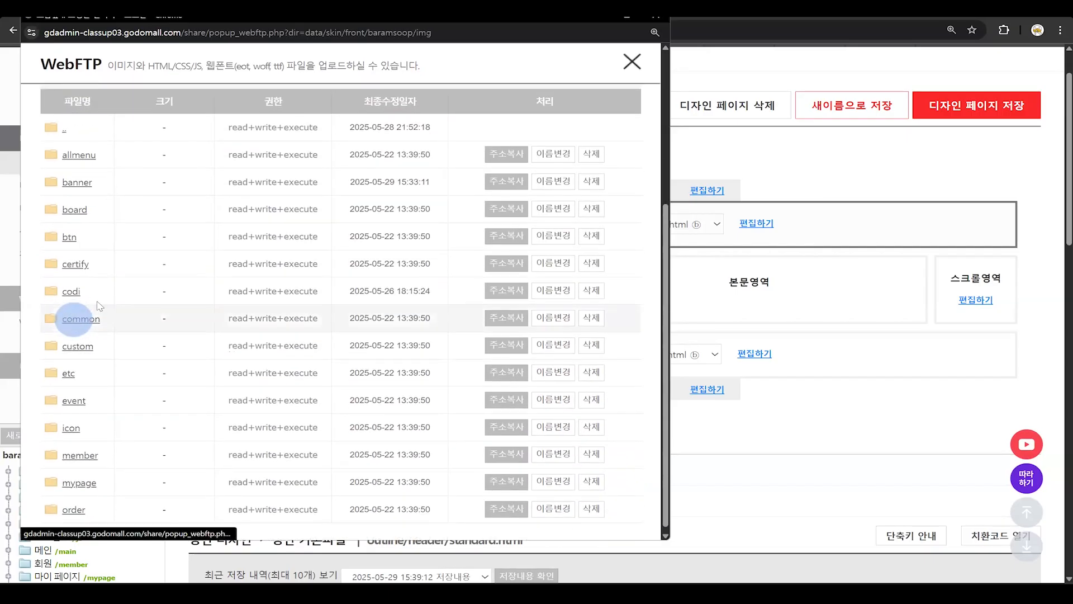
Open the etc folder inside the icon folder of the baramsoop skin's img directory.
left_click(76, 240)
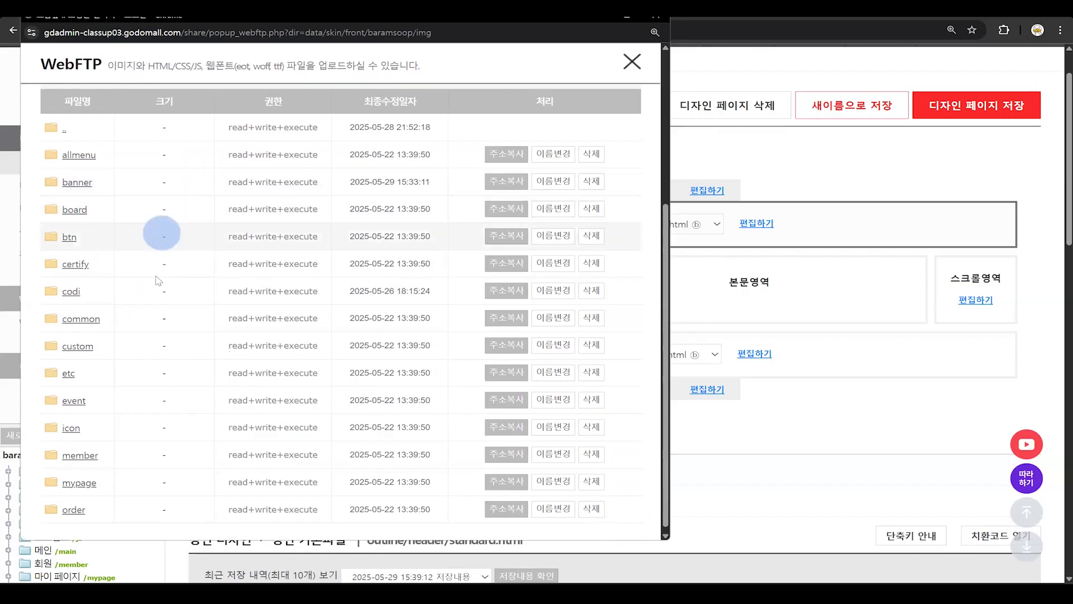
left_click(70, 429)
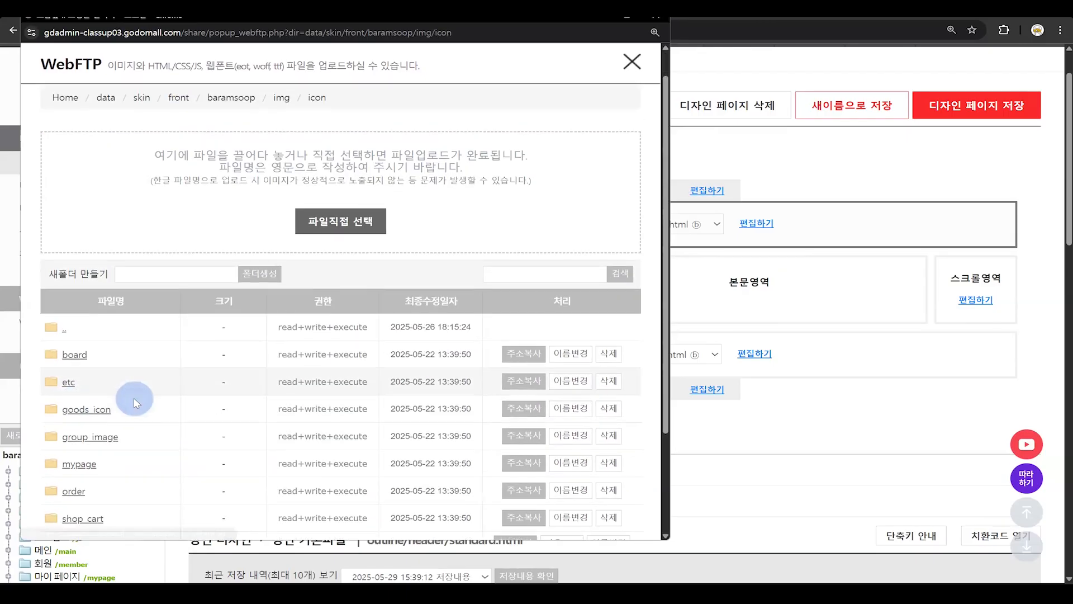
scroll(133, 398, "down", 1)
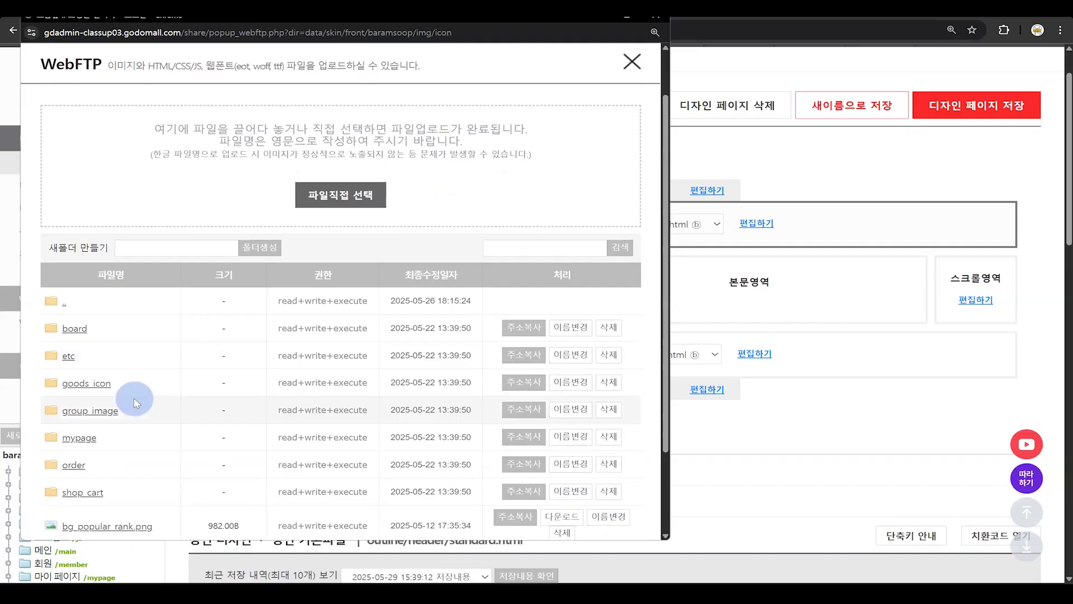
left_click(69, 358)
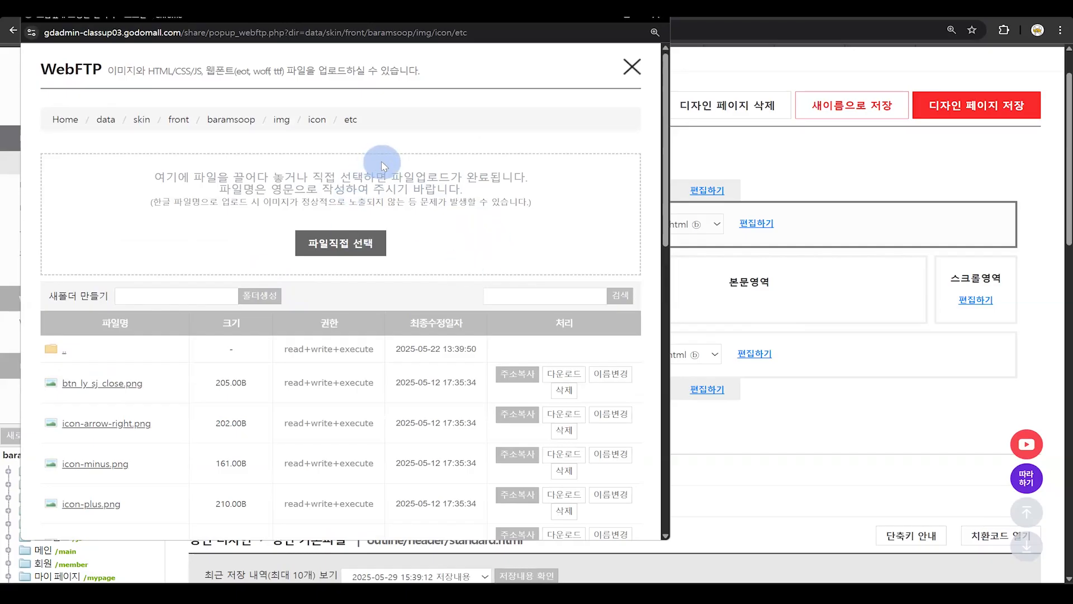
Upload the chat bubble image from the godomall_class_image_baramsoop_skin folder into the etc folder, allowing duplicate files to be overwritten.
left_click(347, 244)
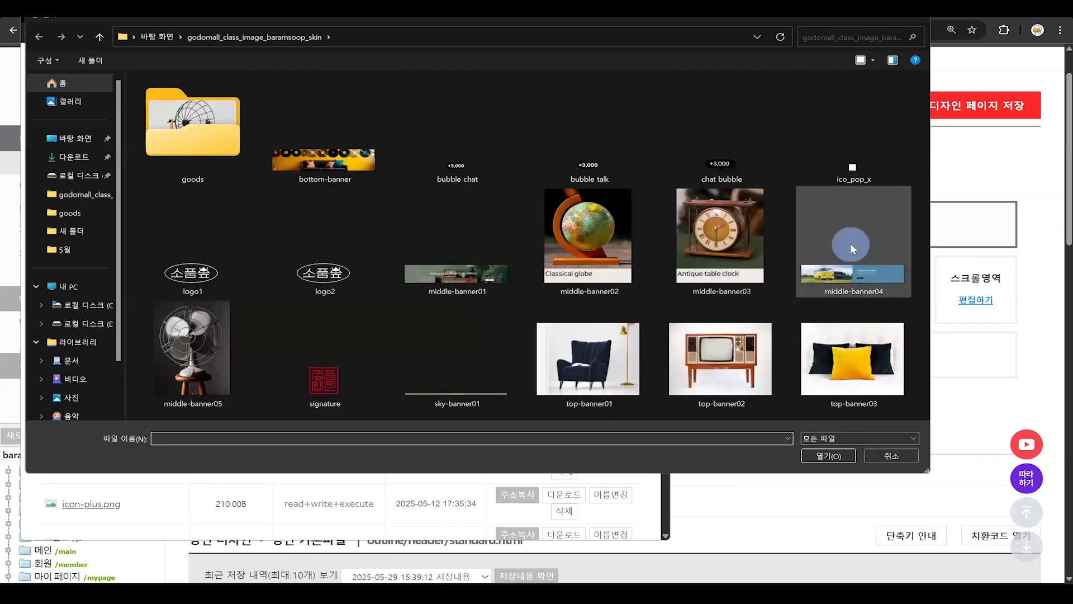
double_click(719, 166)
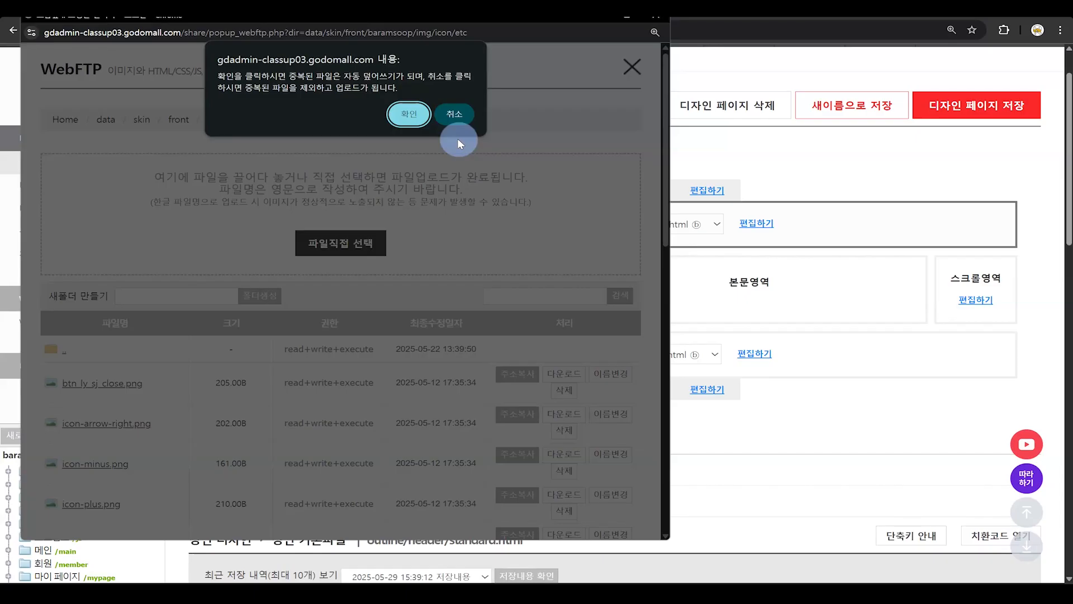
left_click(410, 114)
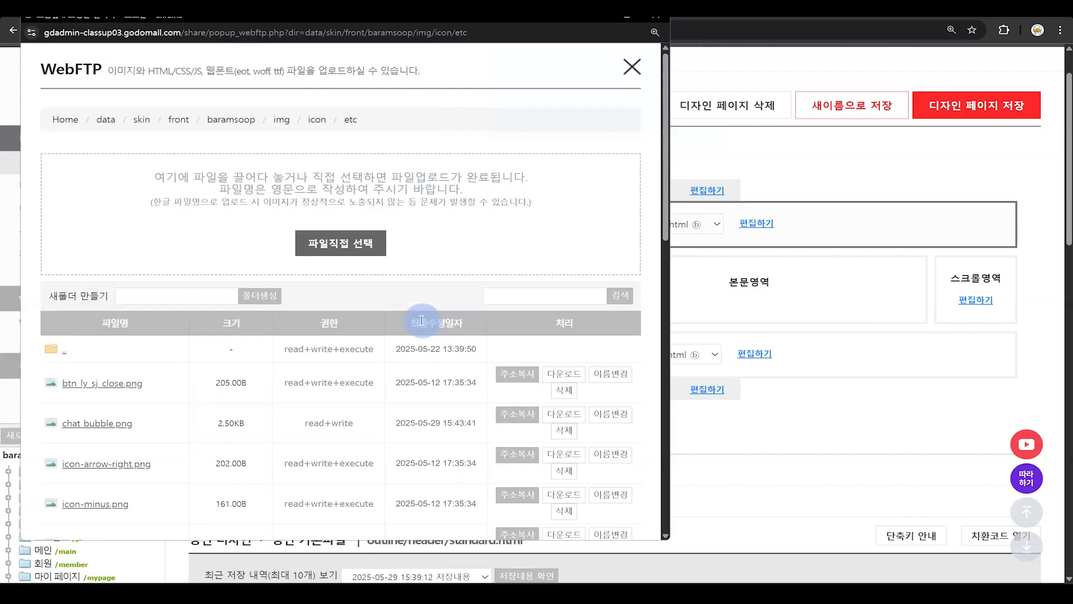
Preview the uploaded chat bubble.png image in the etc folder, and close the preview.
scroll(422, 320, "down", 3)
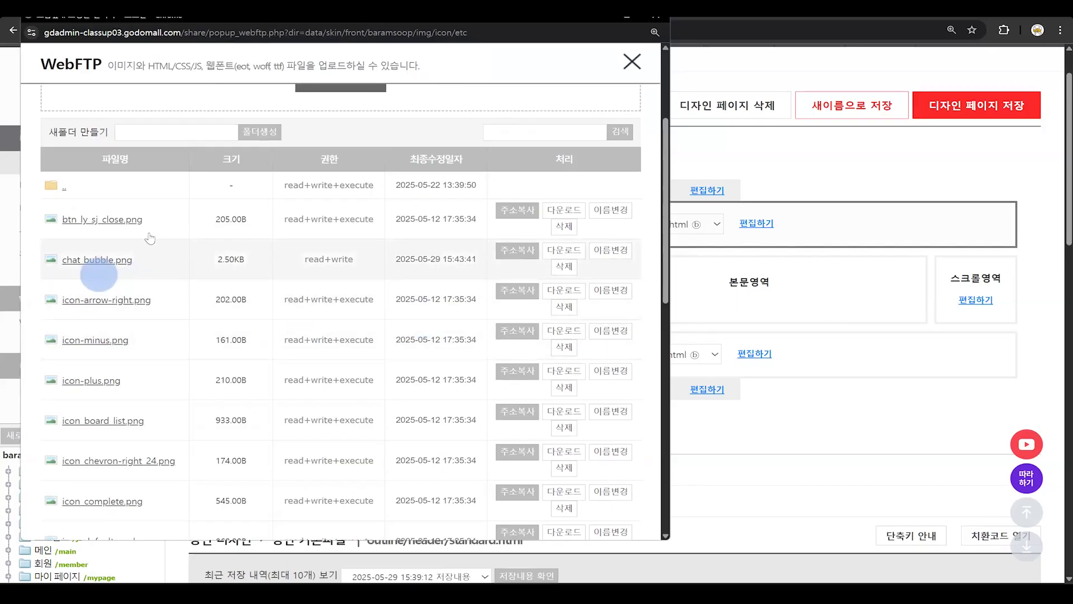
left_click(124, 263)
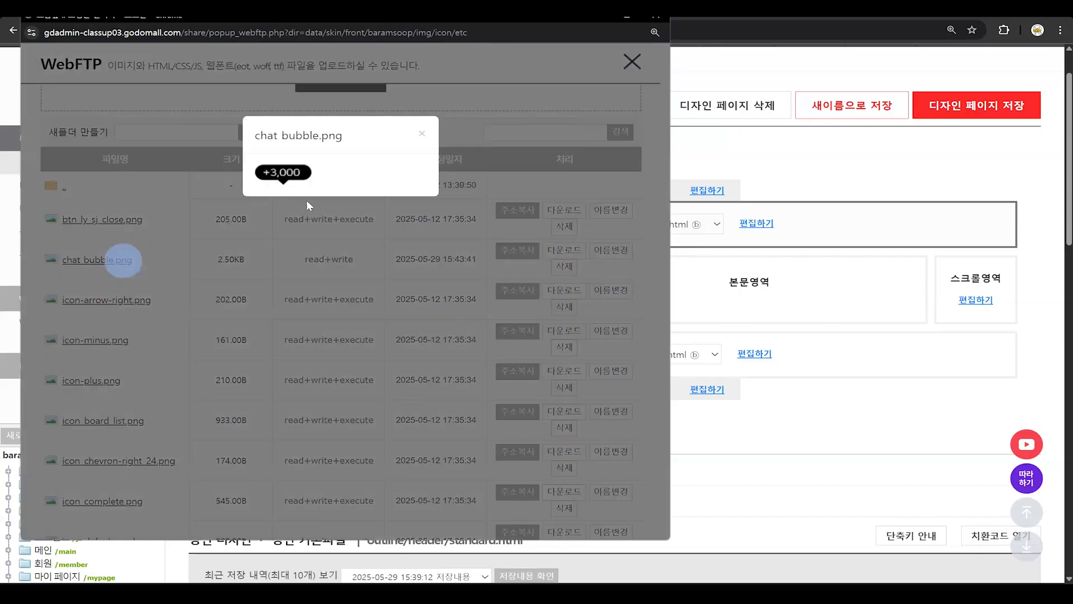
left_click(422, 137)
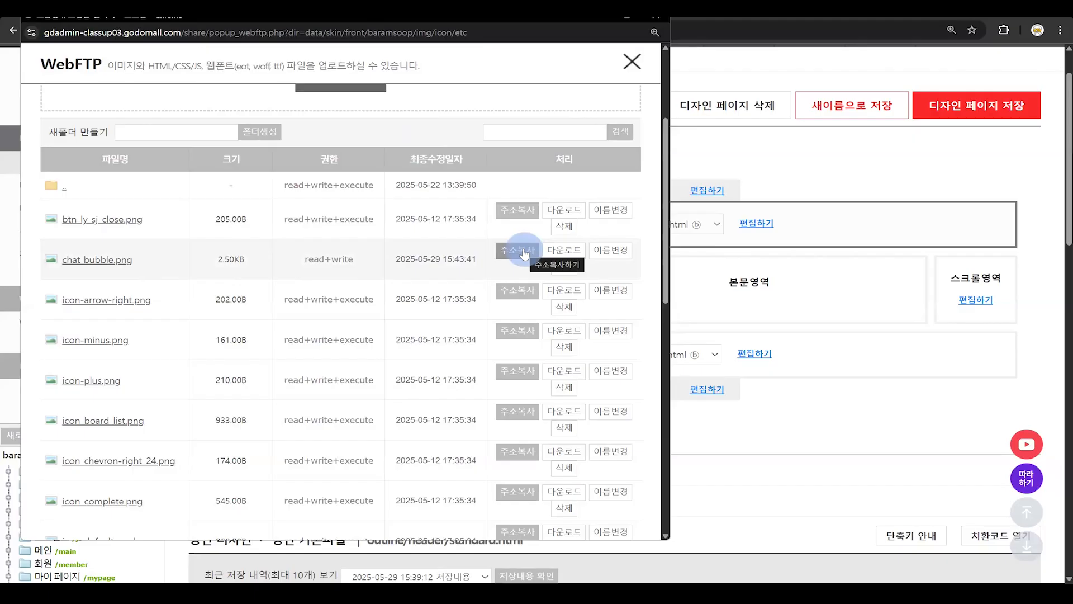
Copy the address of chat bubble.png from WebFTP into a new Notepad document, and close the WebFTP window.
left_click(524, 255)
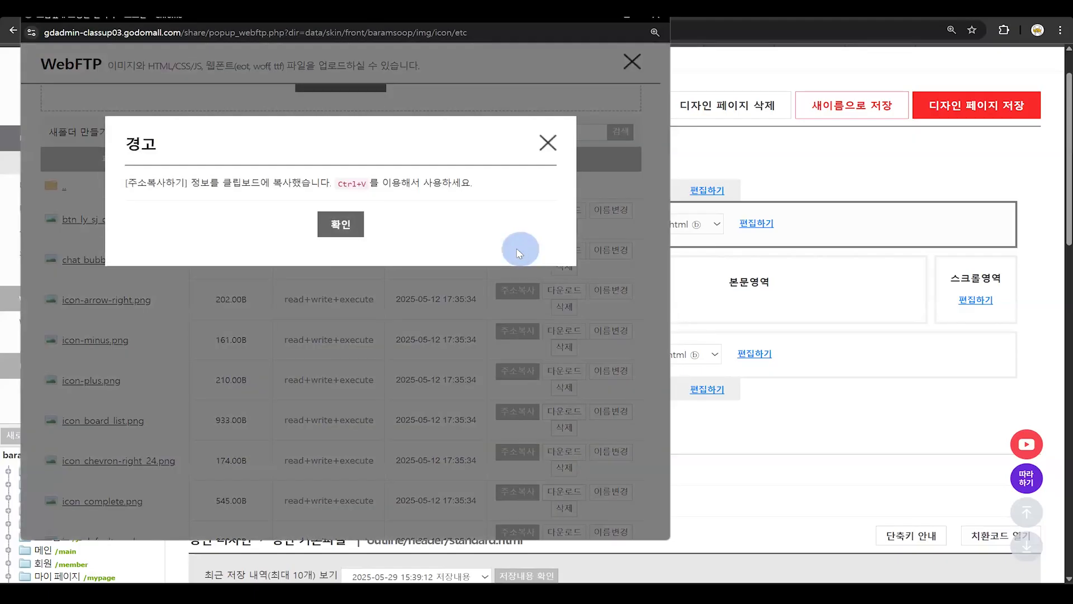
left_click(338, 224)
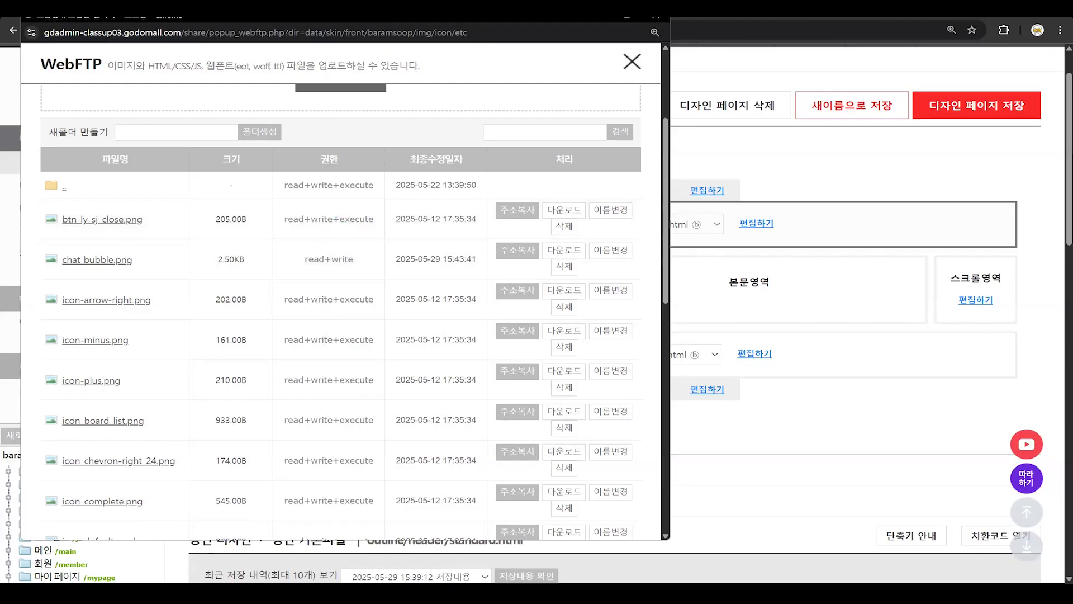
left_click(131, 593)
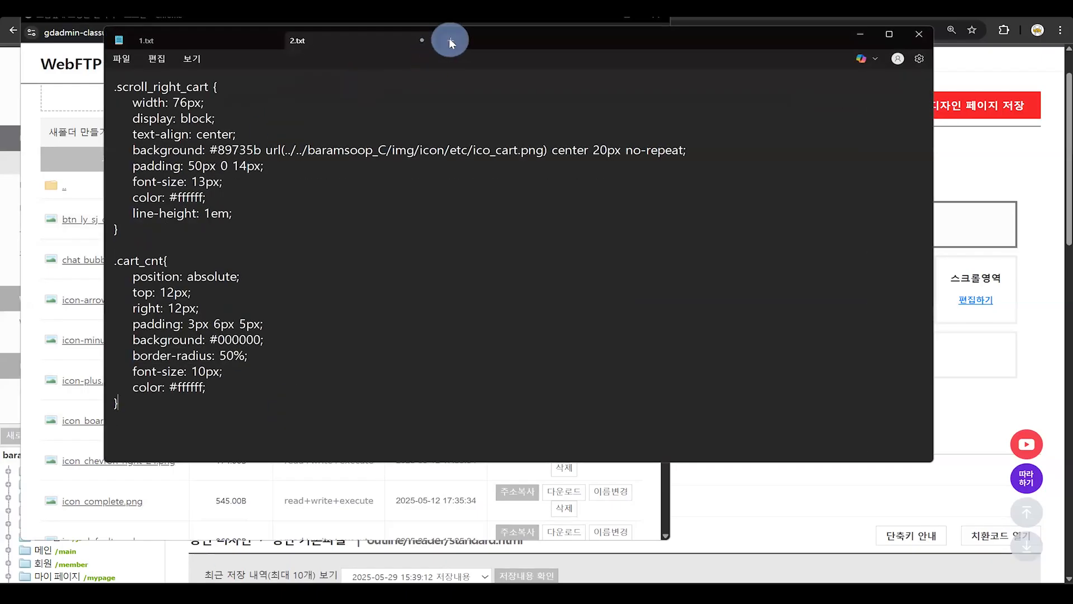
left_click(448, 38)
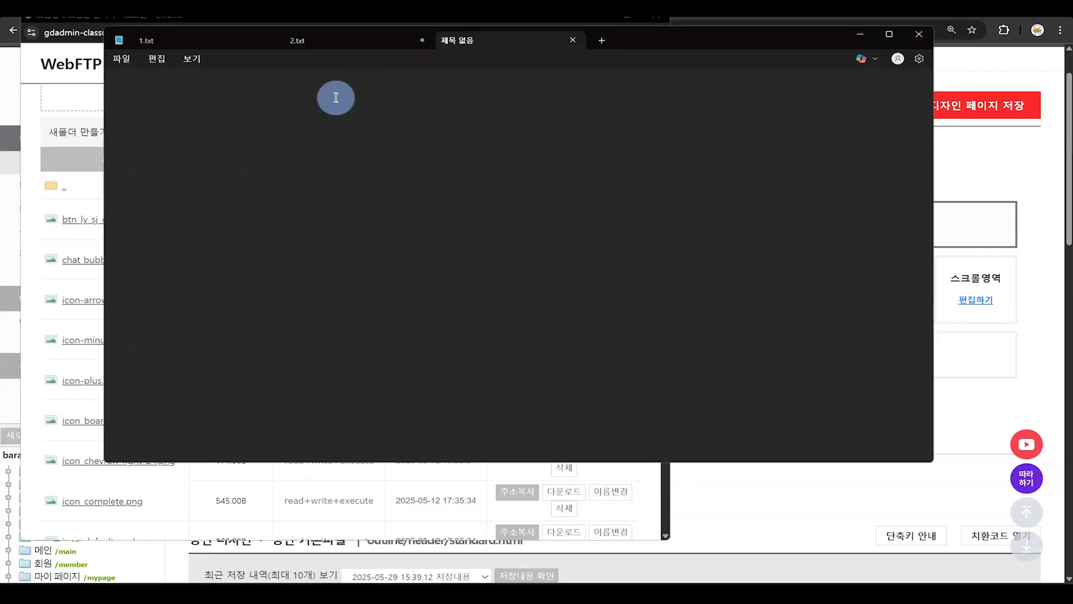
key("ctrl+v")
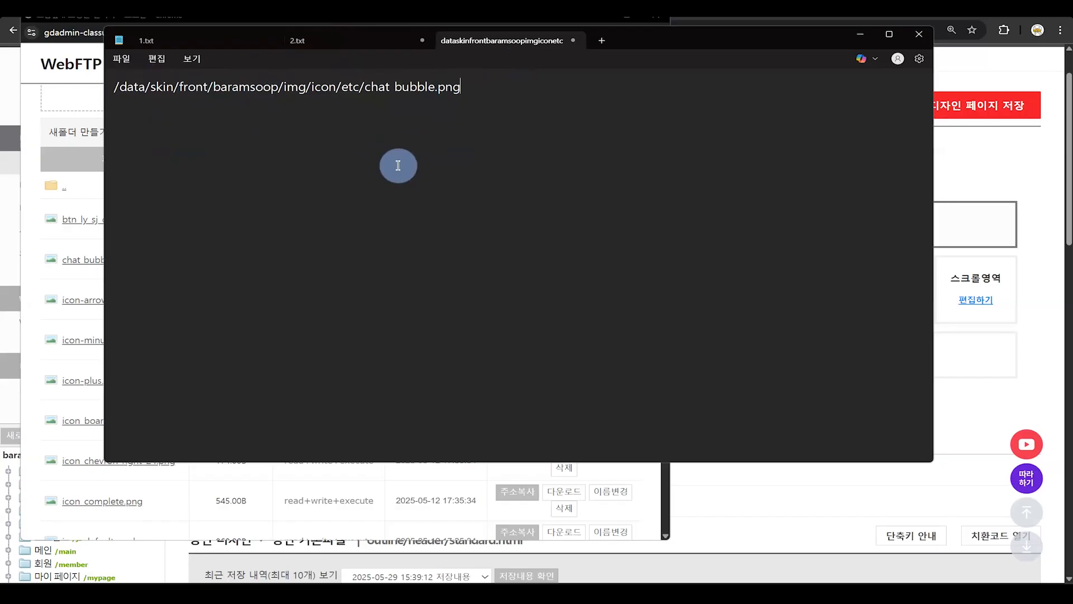
left_click(861, 34)
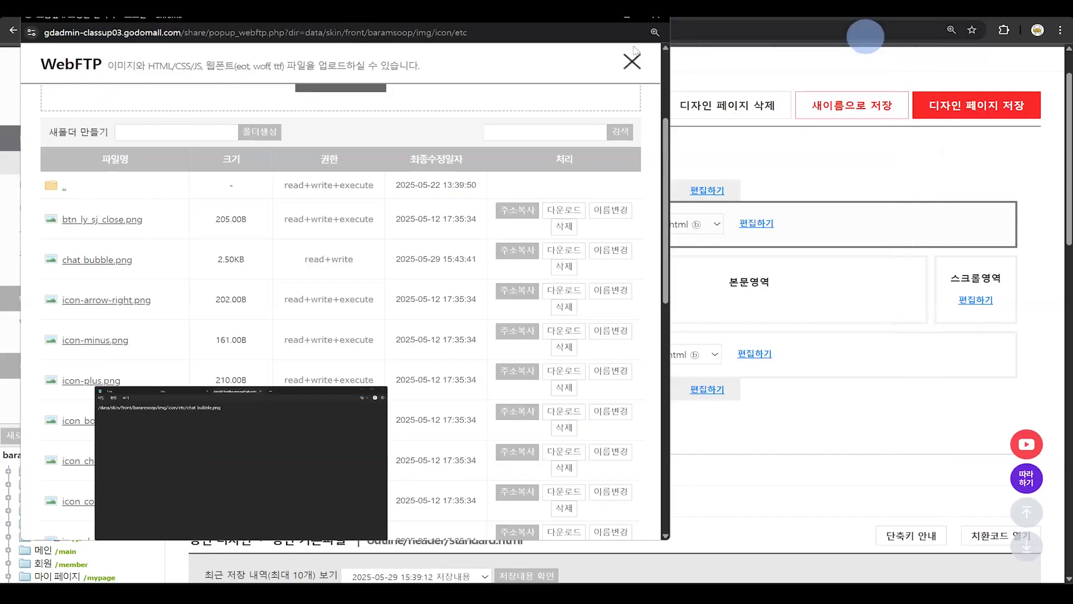
left_click(654, 22)
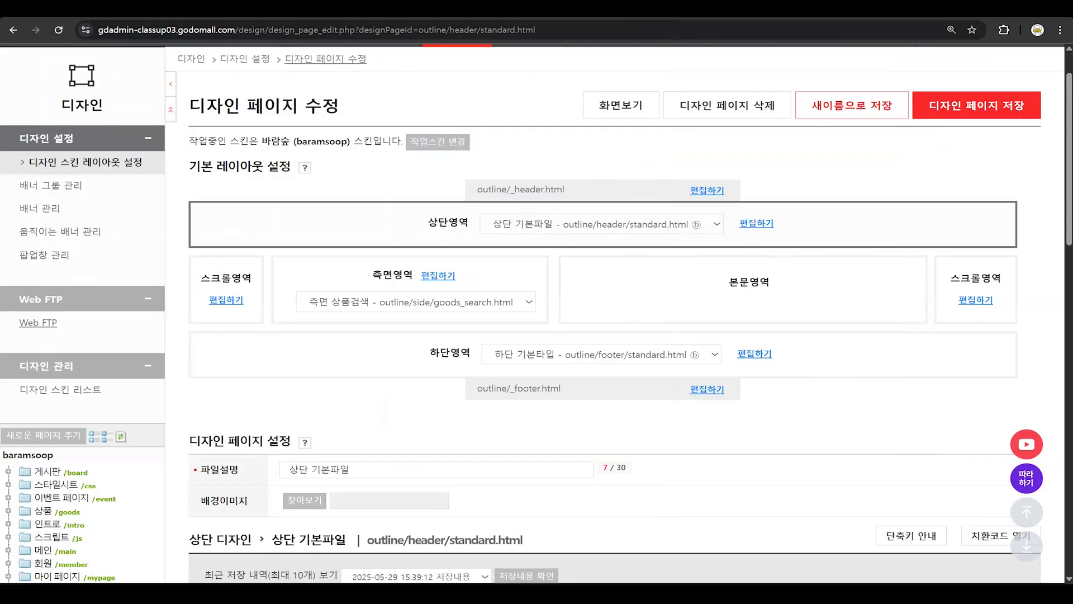
Find the Flaticon site through a Google search in a new browser tab, and open its Korean home page.
left_click(333, 12)
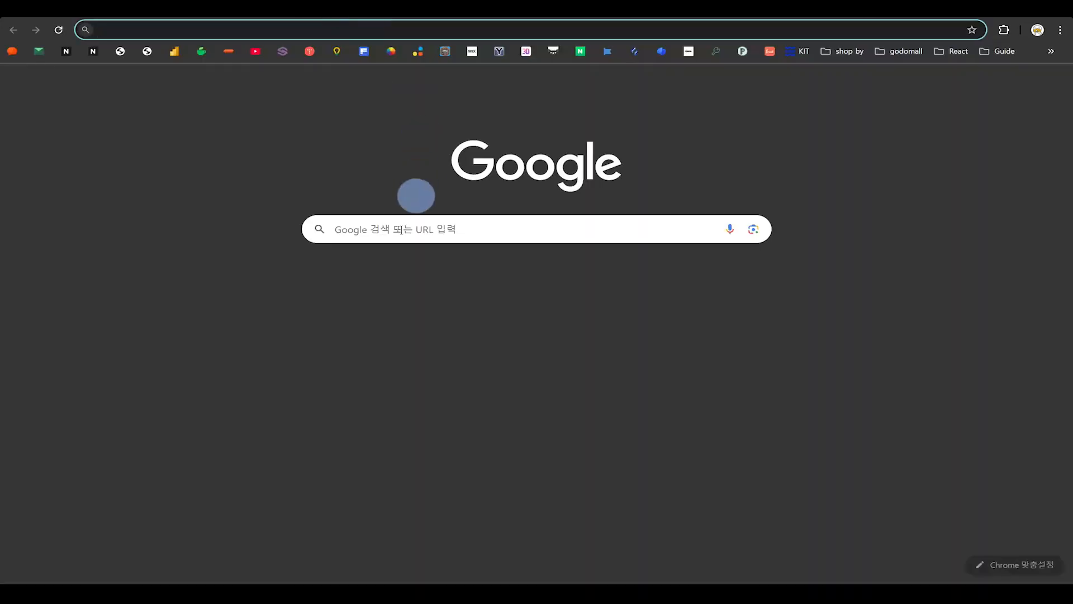
left_click(402, 230)
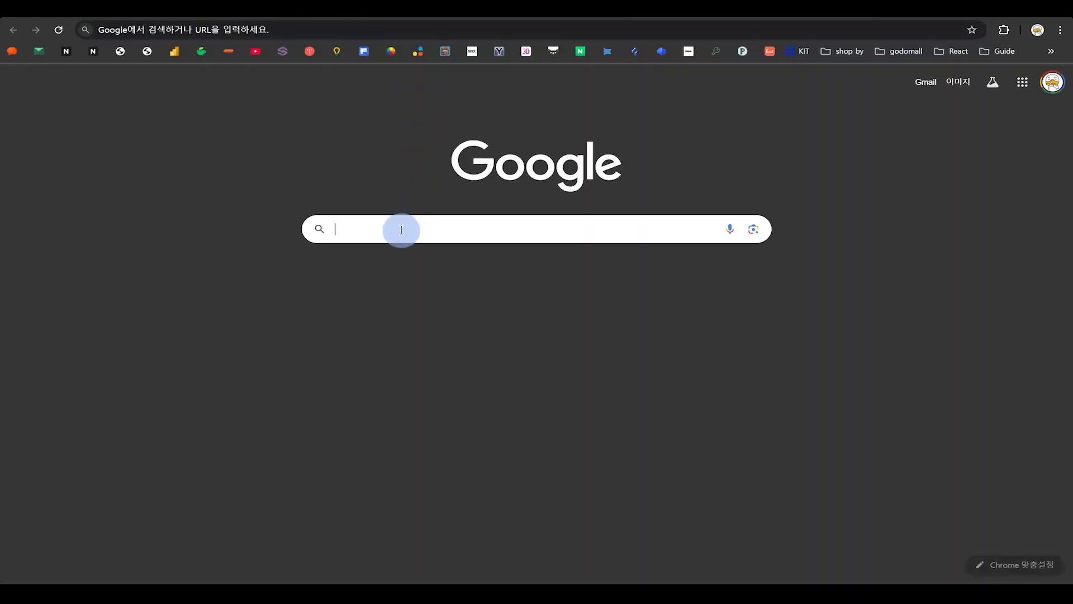
type("vm")
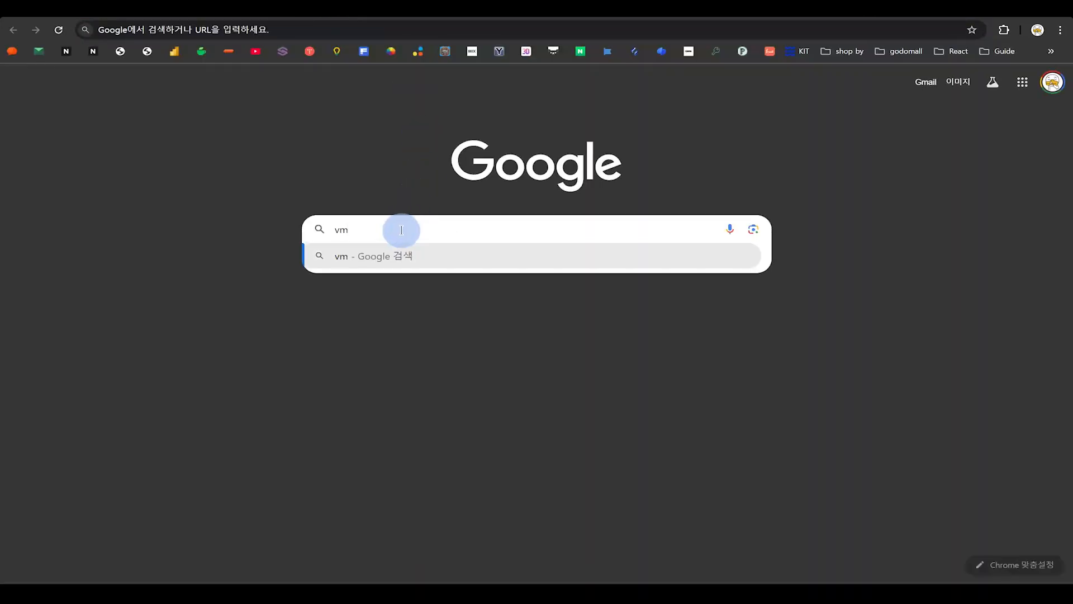
key("BackSpace")
key("BackSpace")
key("Hangul")
type("플ㄹㅐ키")
key("BackSpace")
key("BackSpace")
type("티콘")
key("Return")
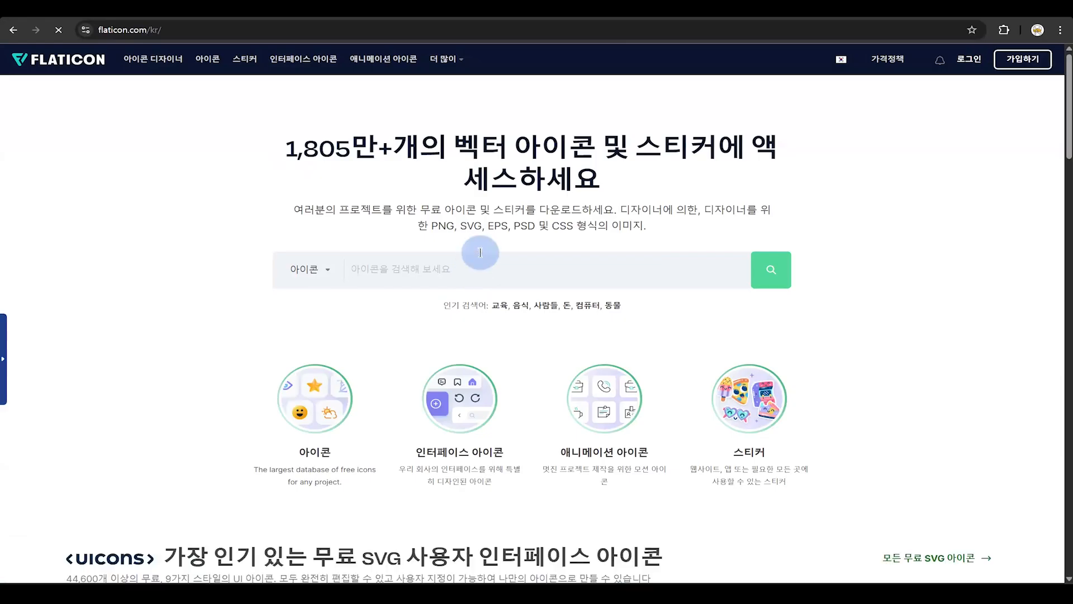
Search Flaticon for 말풍선 icons and look through the speech bubble designs.
type("말풍선")
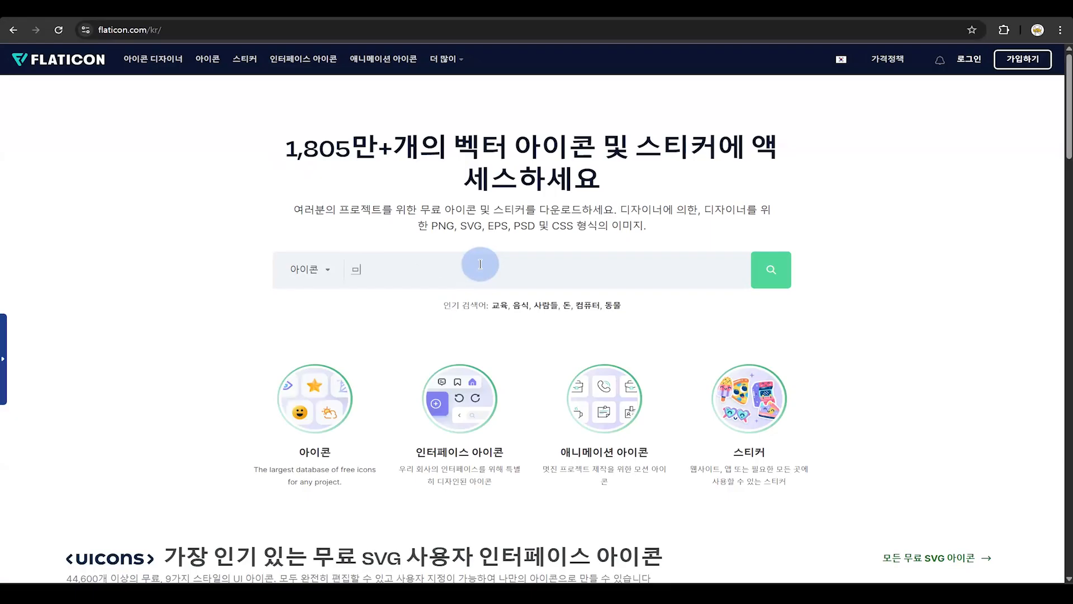
key("Return")
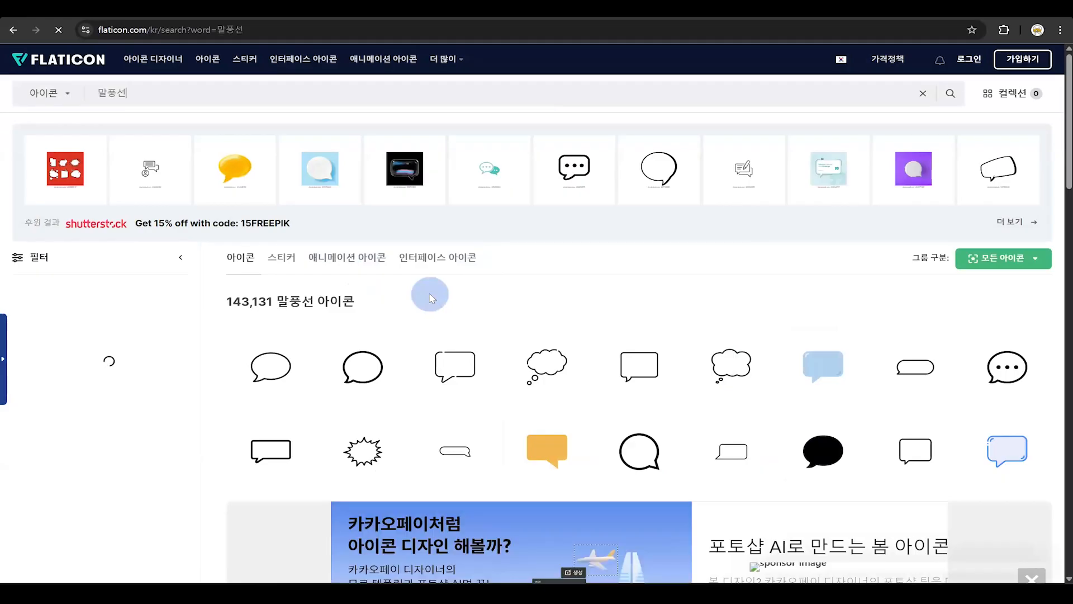
left_click(180, 257)
left_click(36, 257)
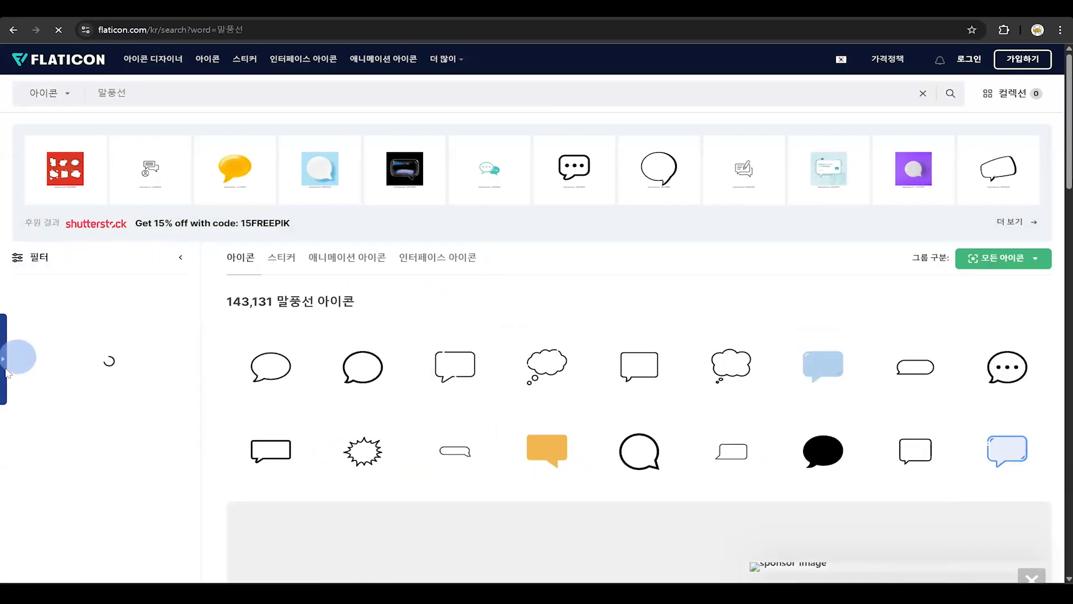
left_click(241, 363)
left_click(434, 351)
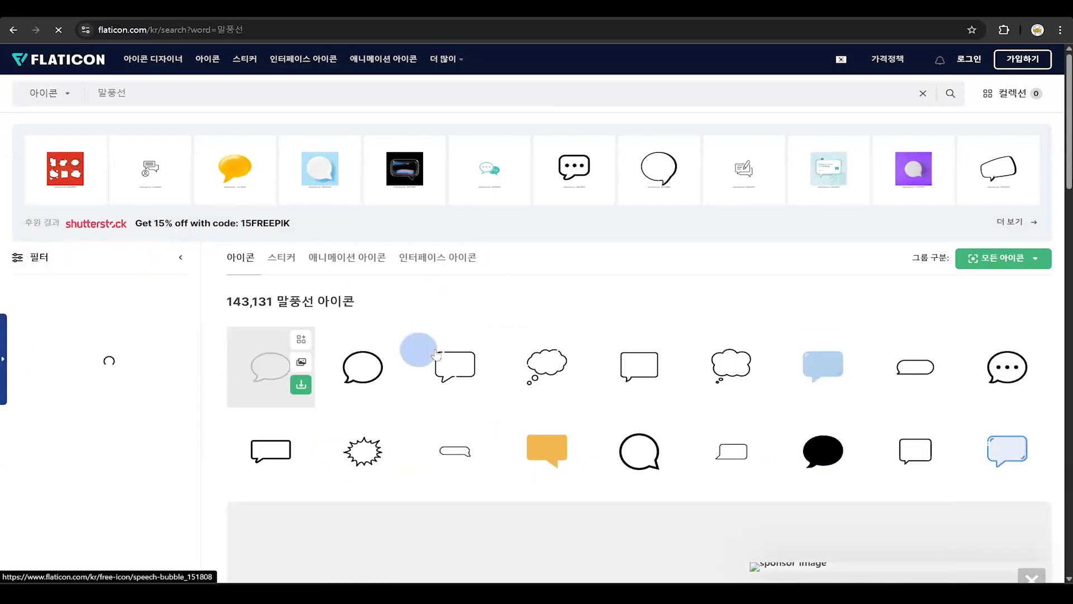
left_click(499, 317)
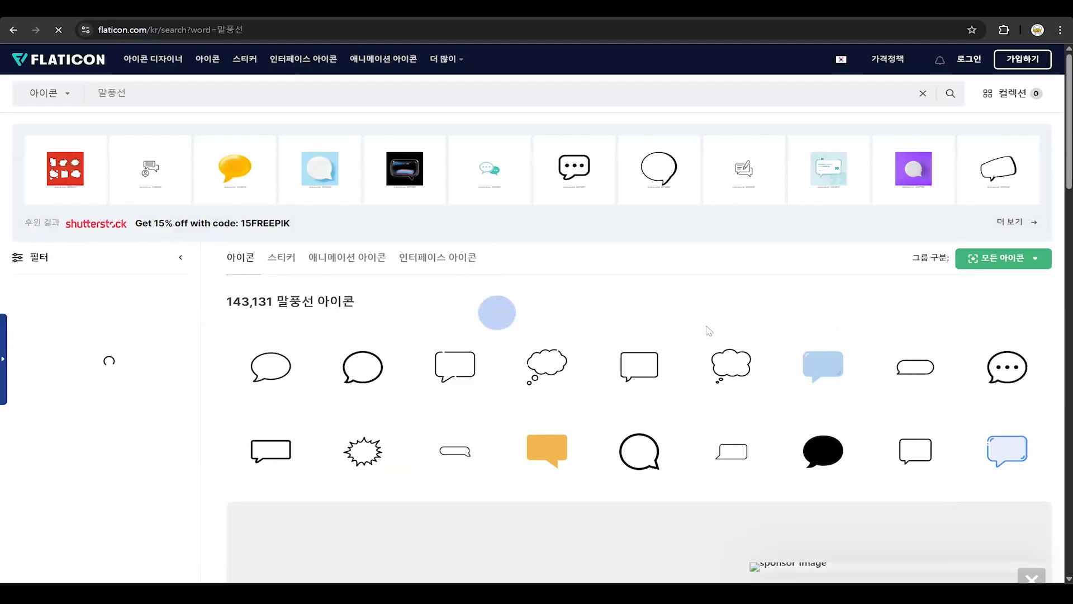
scroll(726, 331, "down", 3)
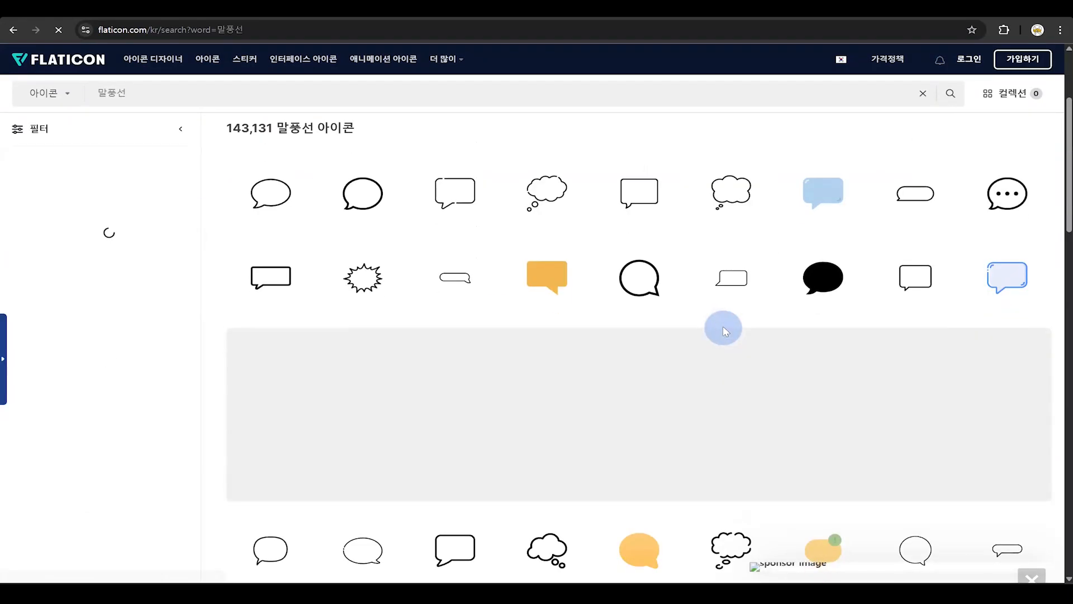
scroll(723, 327, "down", 1)
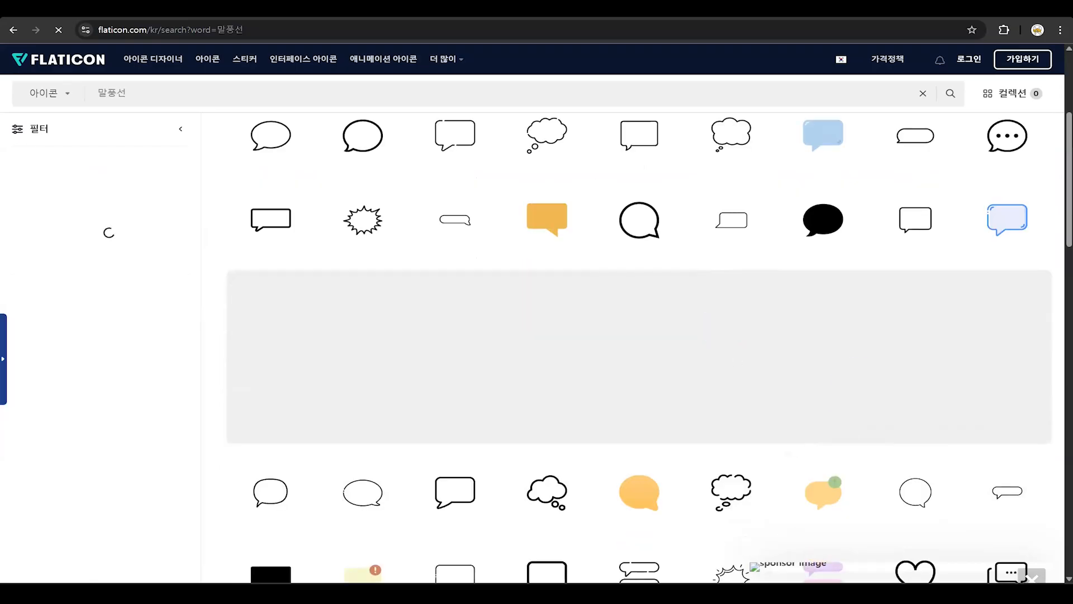
mouse_move(447, 59)
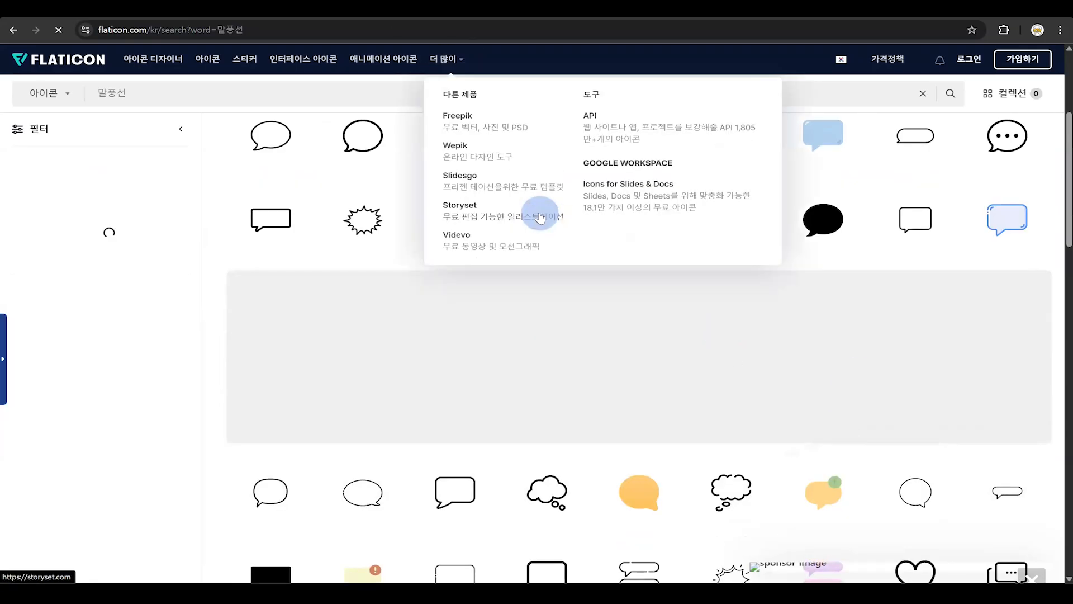
scroll(596, 443, "down", 1)
mouse_move(597, 444)
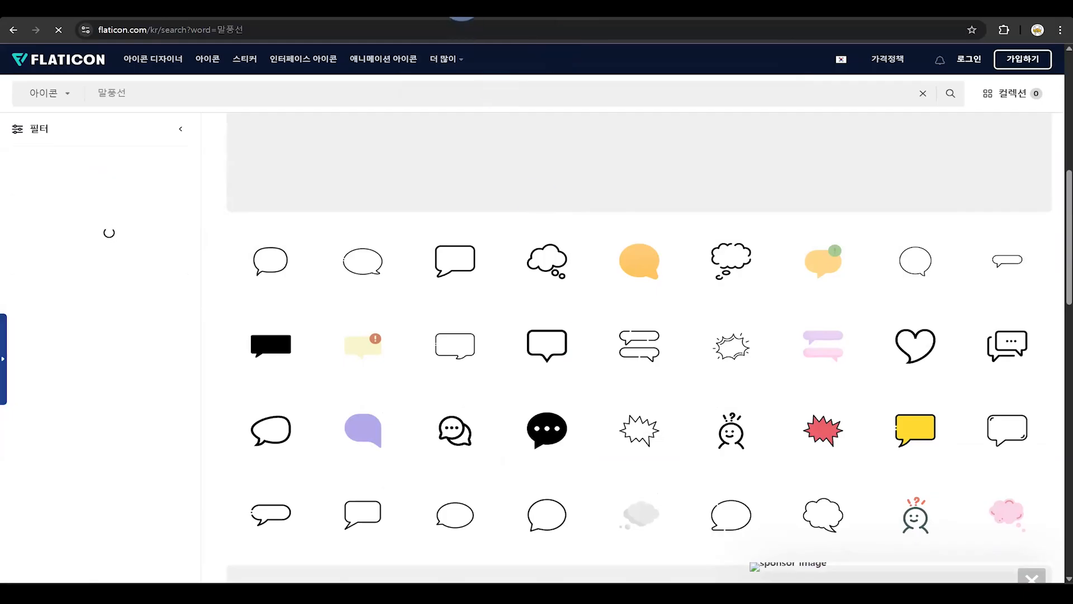
Return to the design page editor and open custom.css from the baramsoop skin's 스타일시트 folder.
left_click(462, 11)
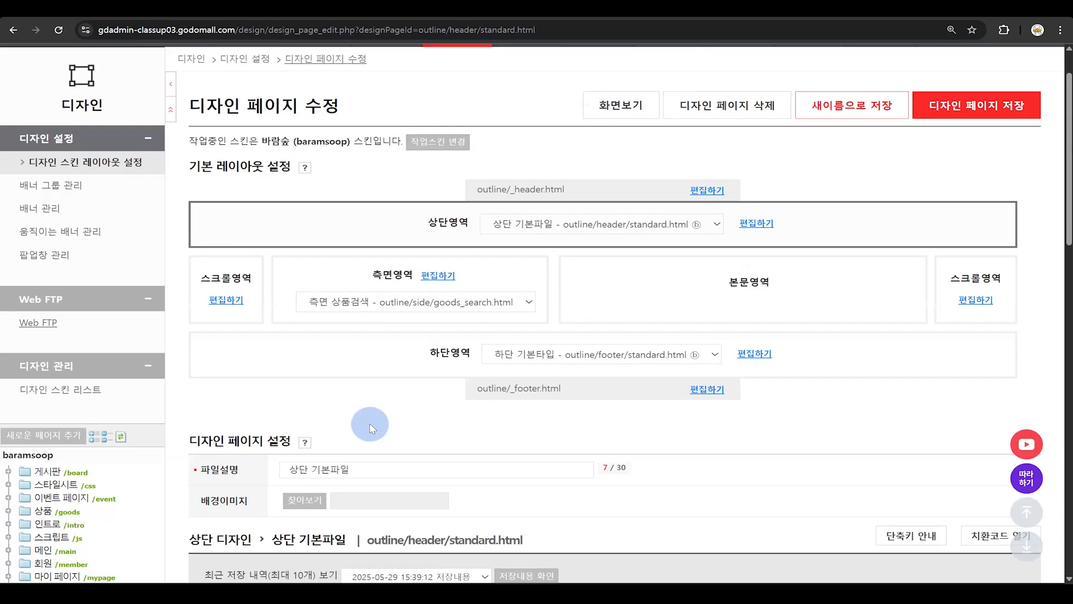
scroll(223, 411, "down", 4)
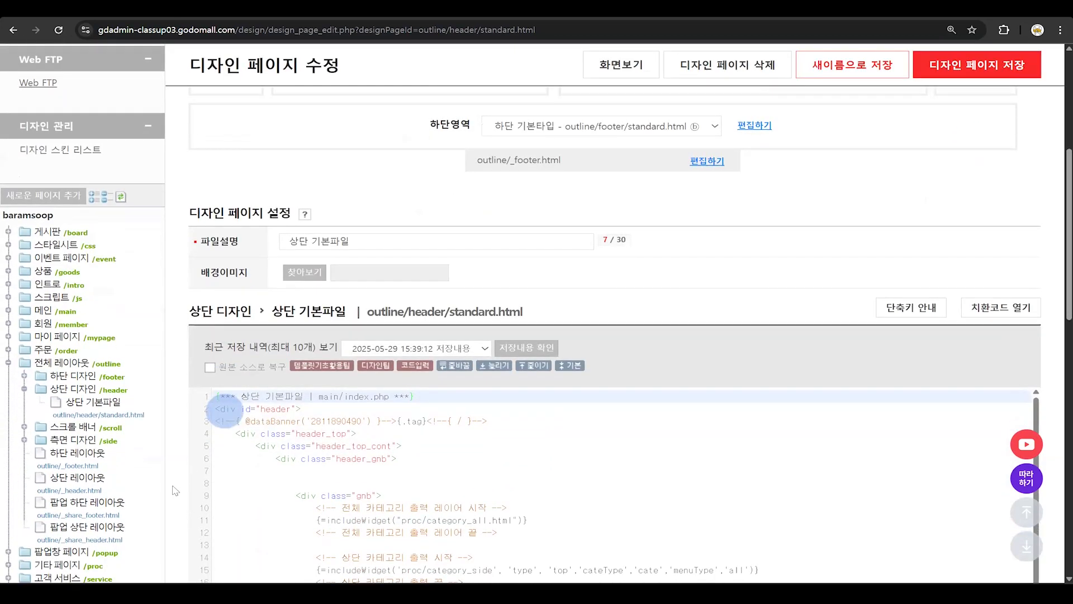
scroll(176, 491, "down", 1)
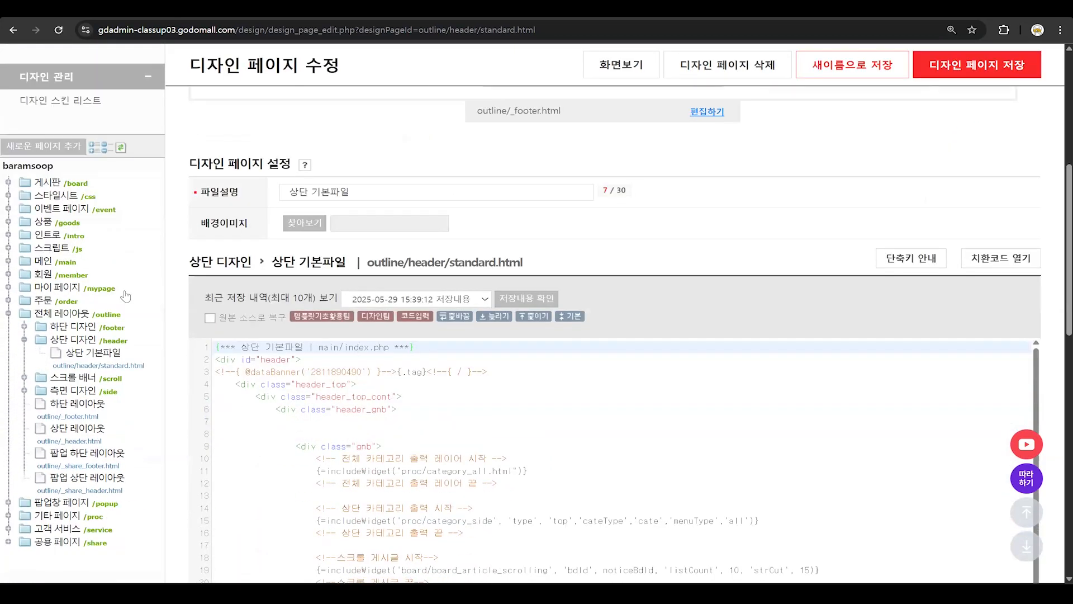
left_click(8, 313)
left_click(8, 196)
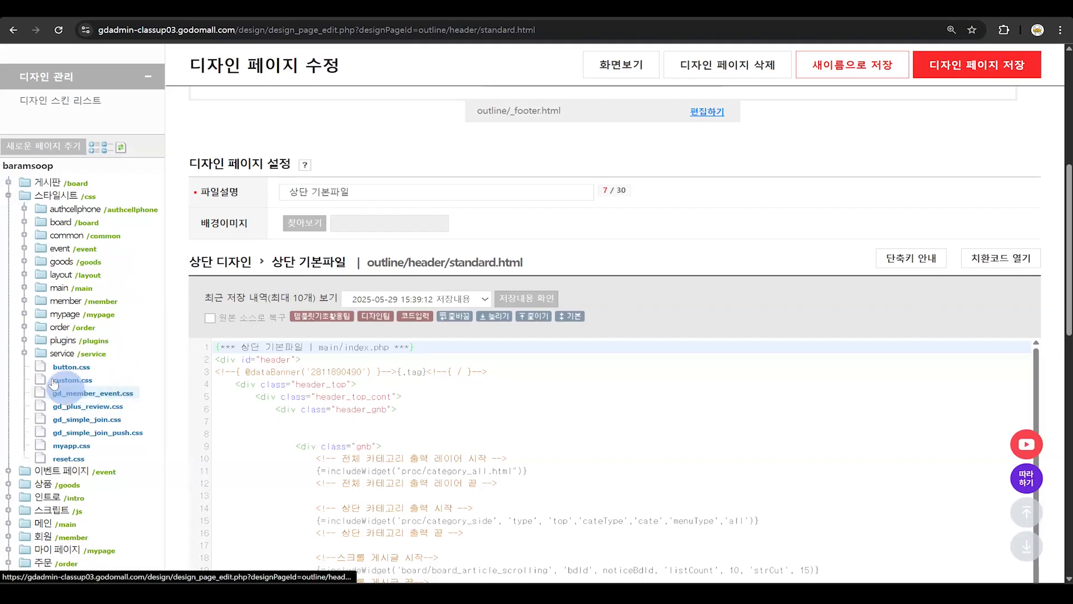
left_click(81, 380)
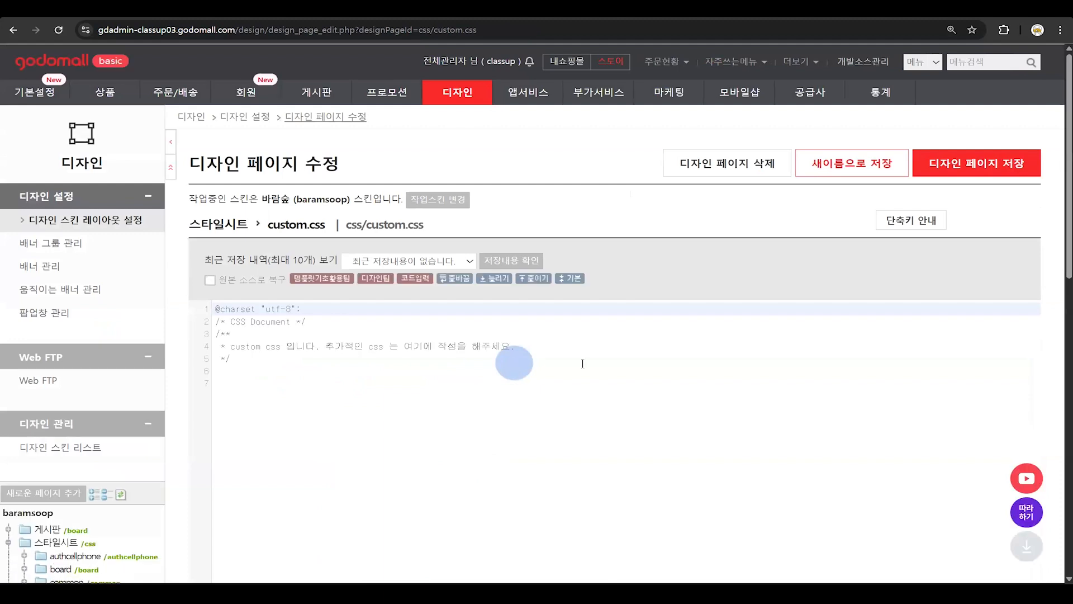
Switch to Notepad and bring up the prepared bubble CSS in 1.txt.
scroll(582, 365, "down", 3)
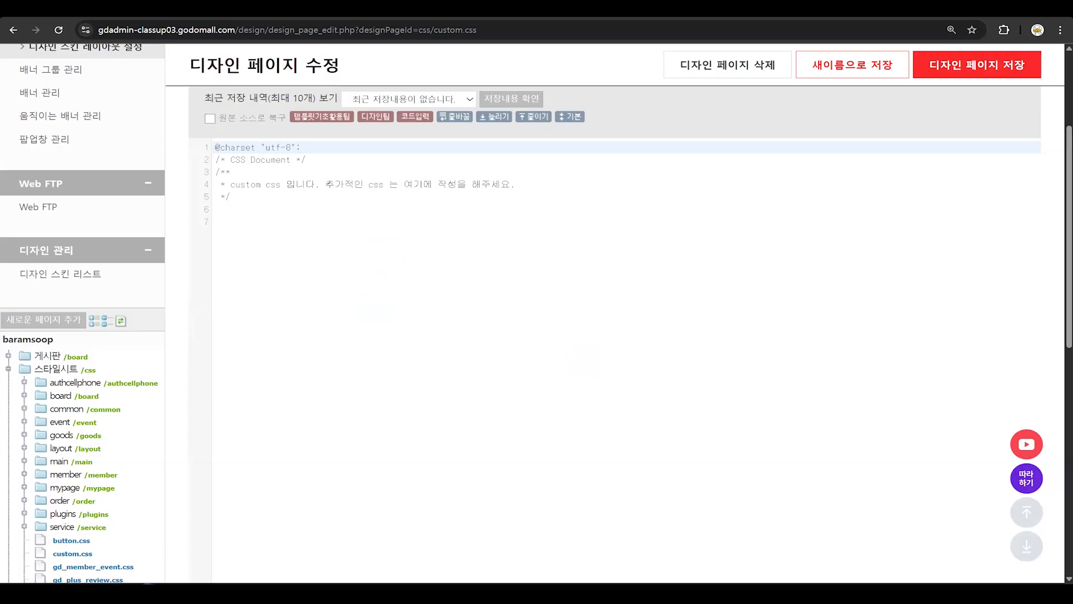
left_click(138, 596)
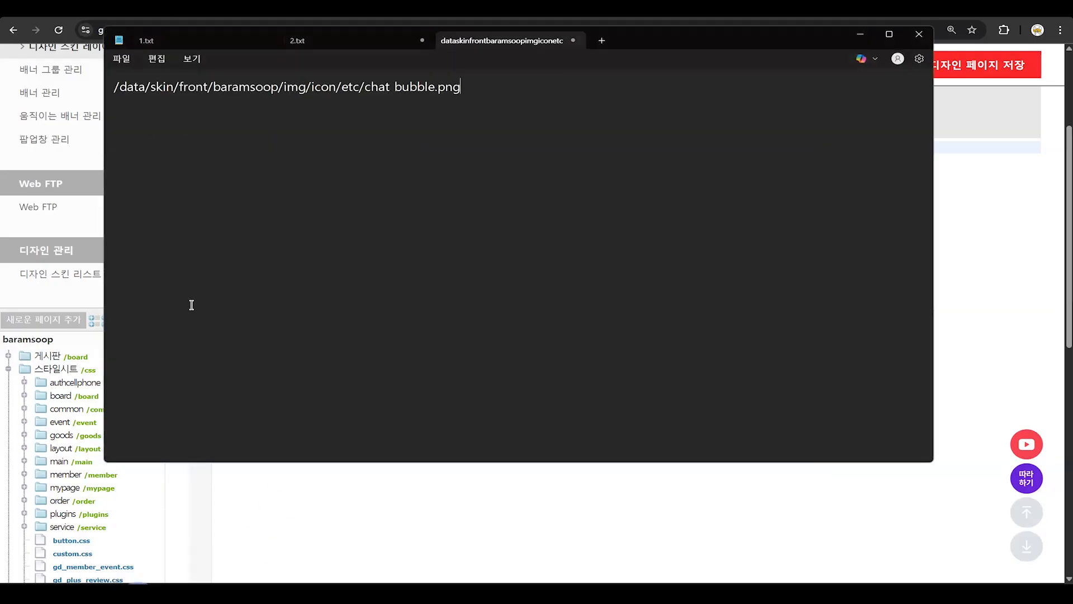
left_click(188, 42)
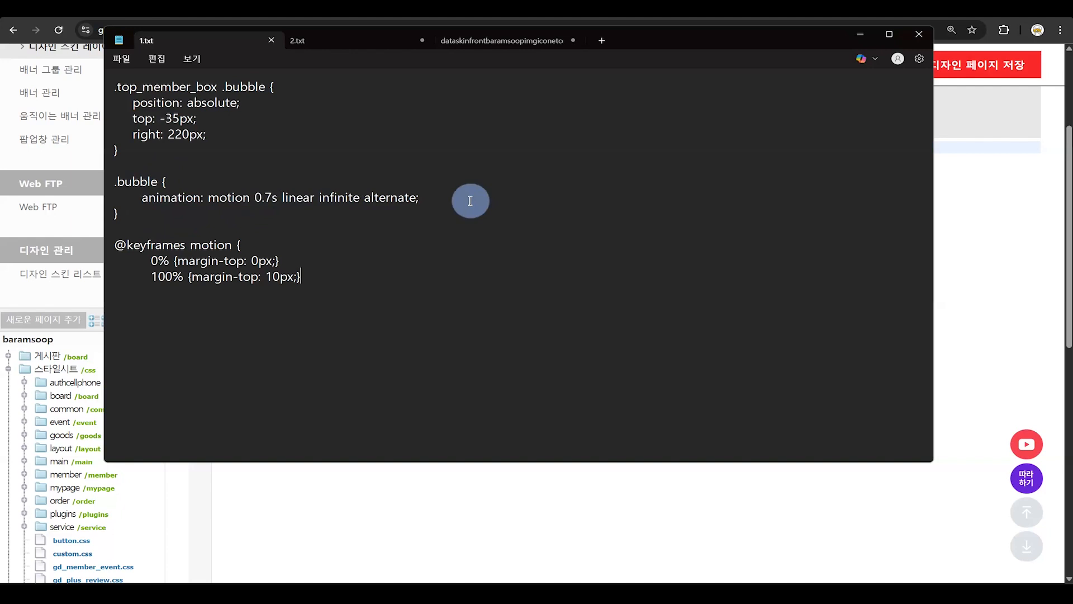
Inspect the 회원가입 link on the shop home page in developer tools, with the preview zoomed to 200% and widened.
key("alt+Tab")
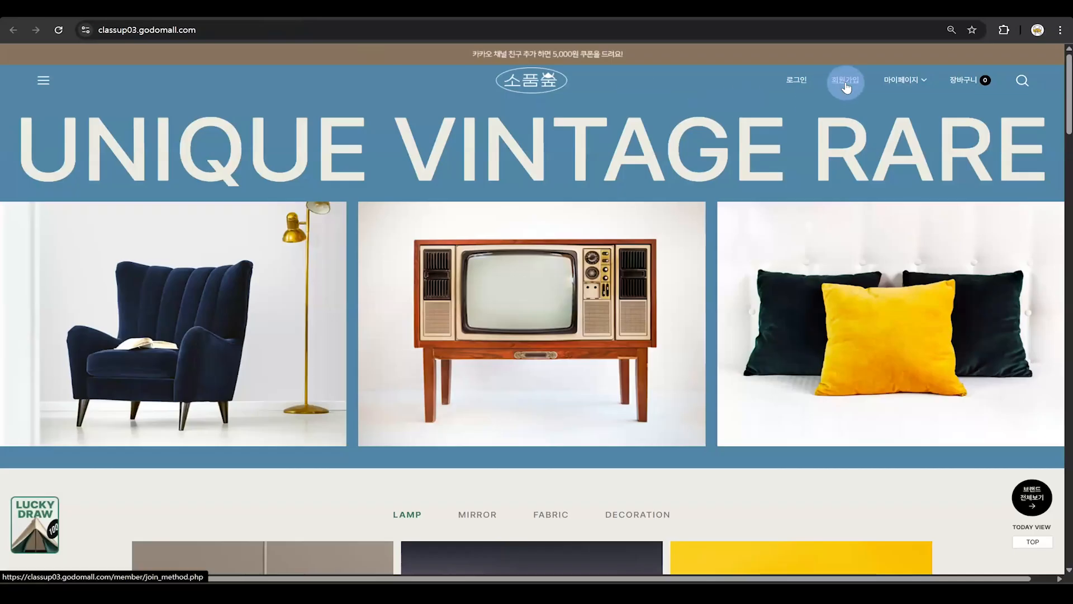
right_click(846, 82)
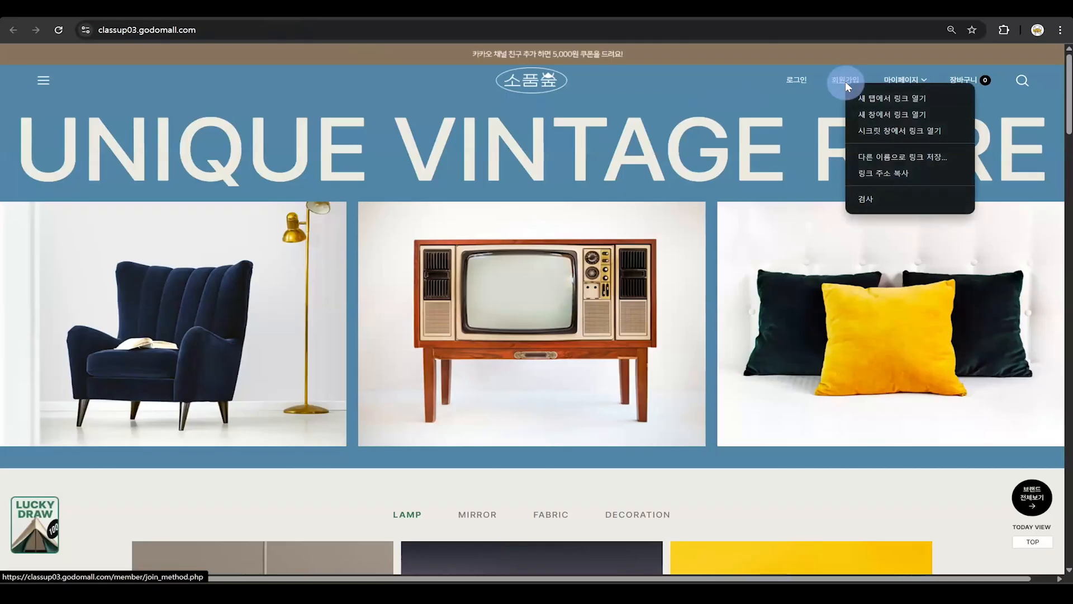
key("Escape")
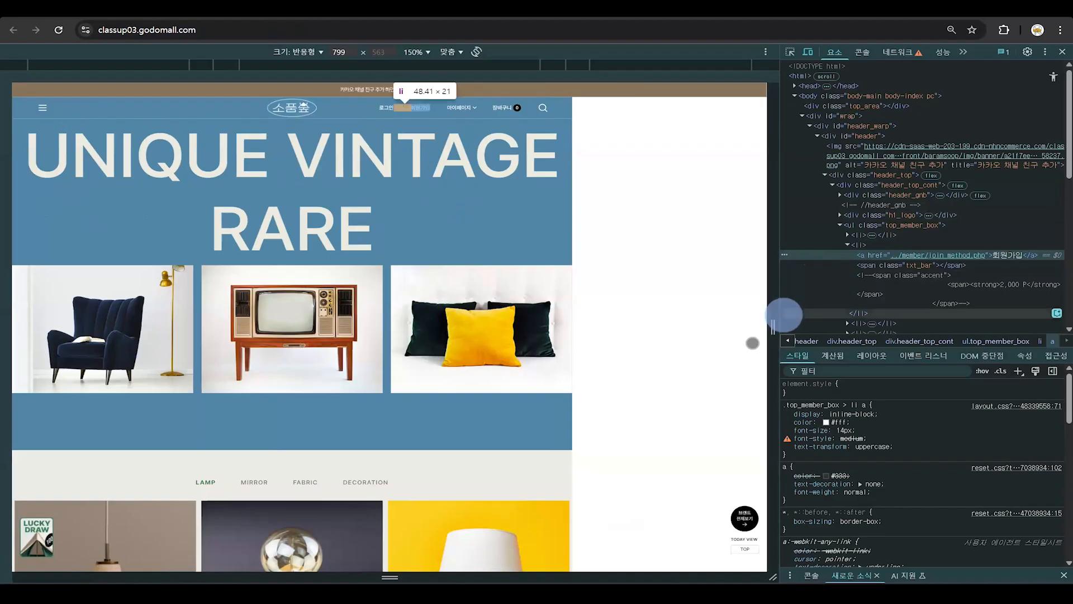
left_click_drag(773, 328, 730, 321)
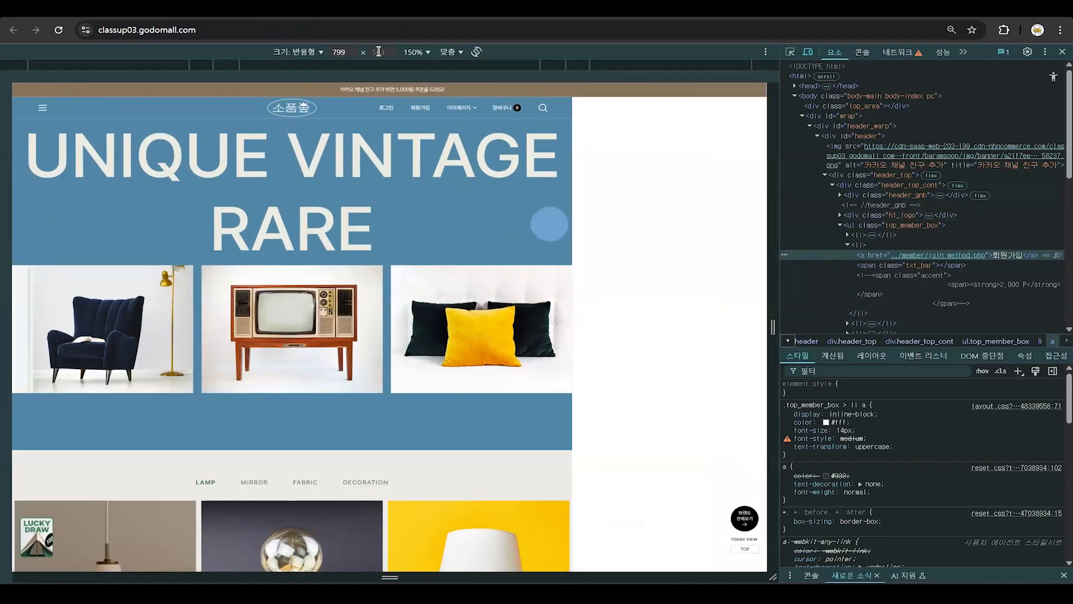
left_click(334, 52)
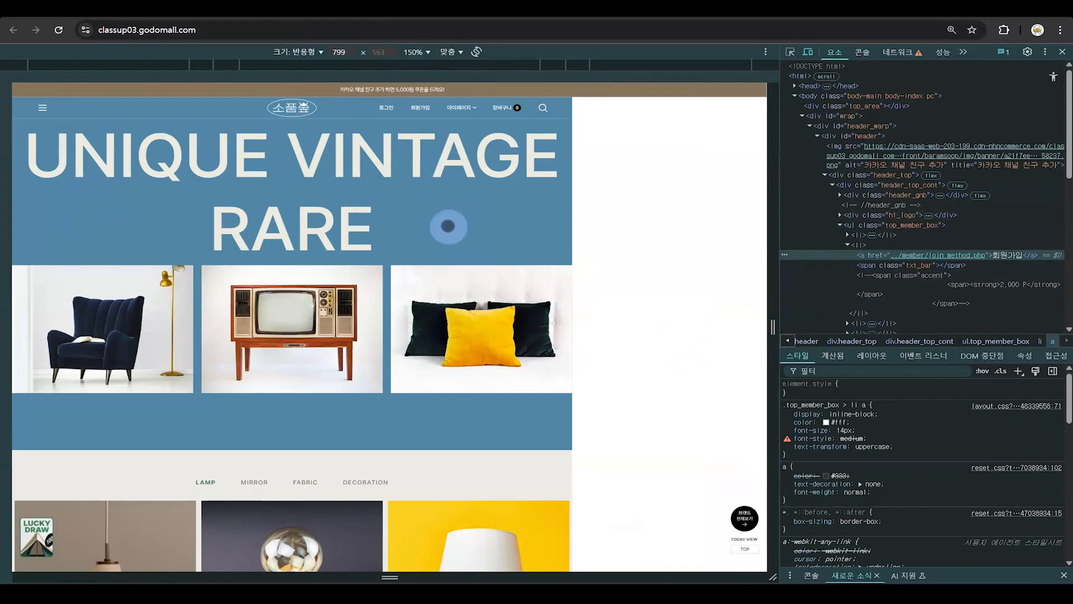
left_click(428, 52)
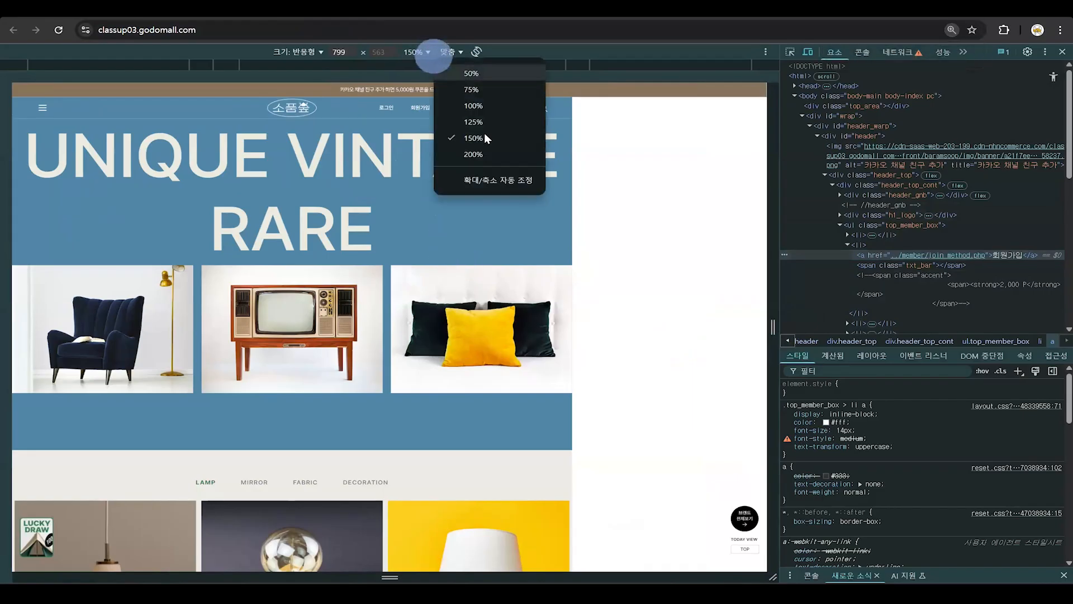
left_click(475, 154)
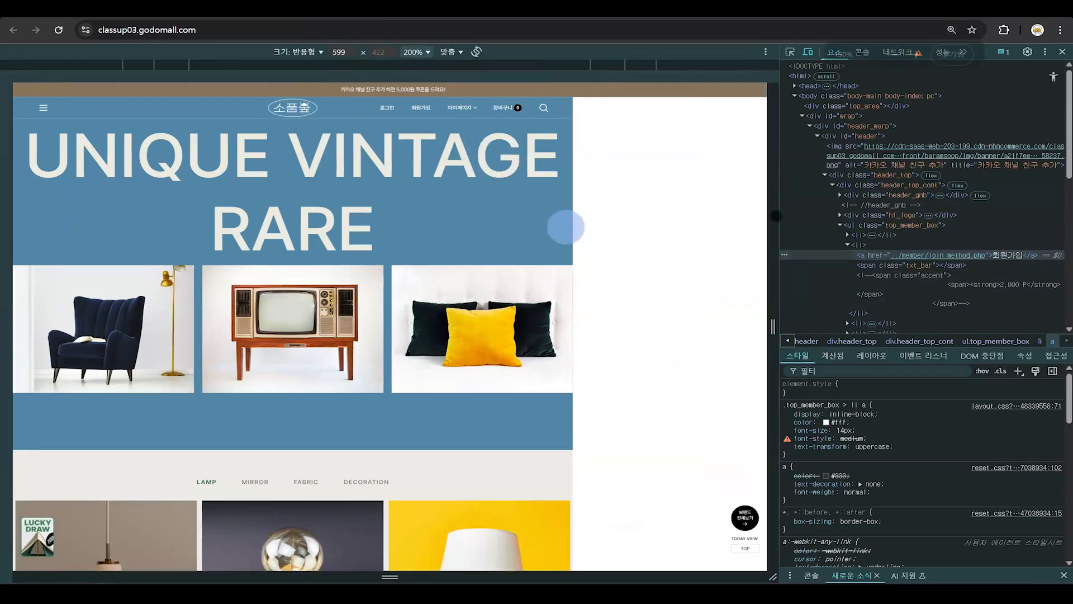
left_click_drag(780, 216, 833, 223)
left_click(842, 52)
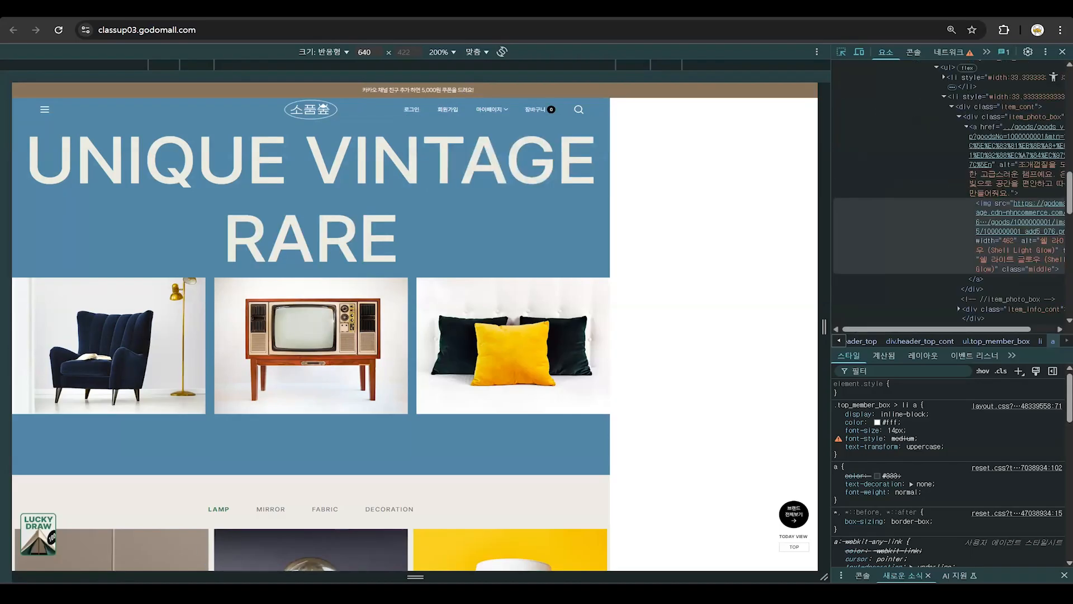
Review the .top_member_box and .bubble selectors and their position, top and right declarations in Notepad's 1.txt.
left_click(137, 597)
left_click_drag(217, 86, 112, 86)
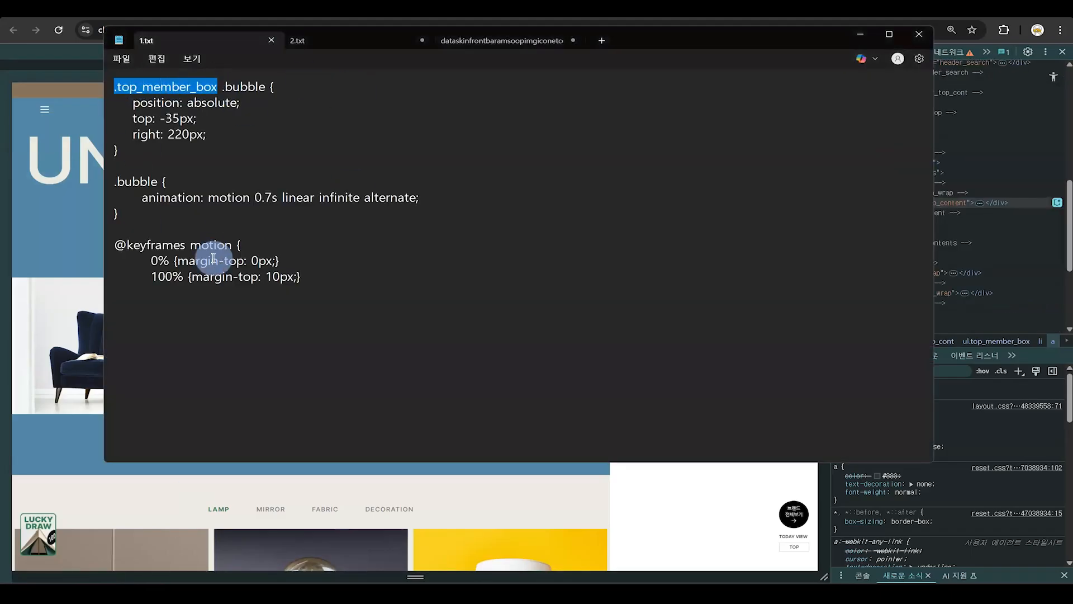
left_click_drag(265, 86, 223, 86)
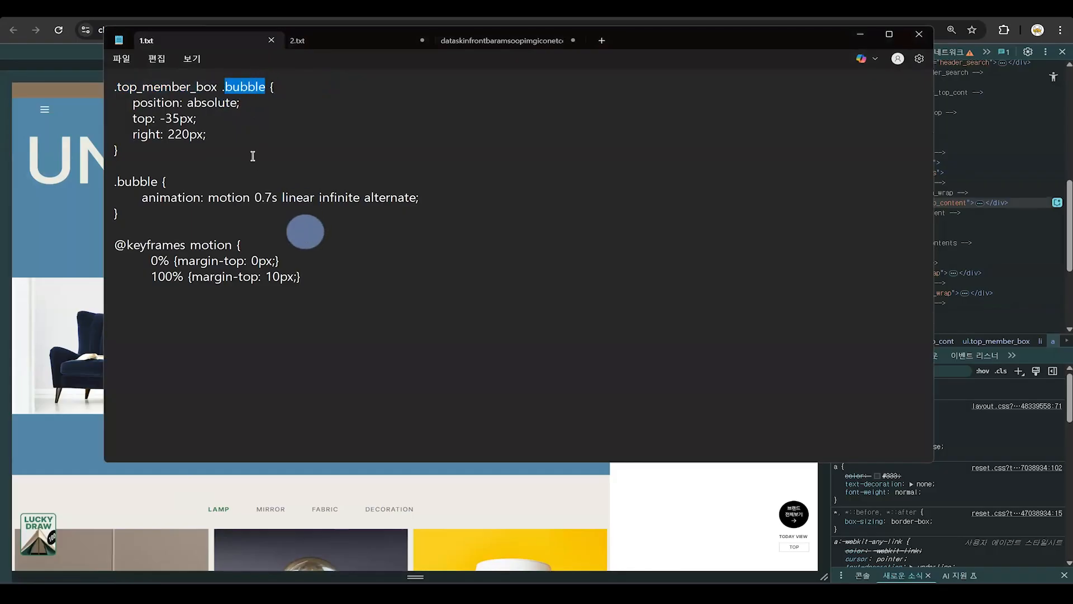
left_click_drag(223, 137, 127, 100)
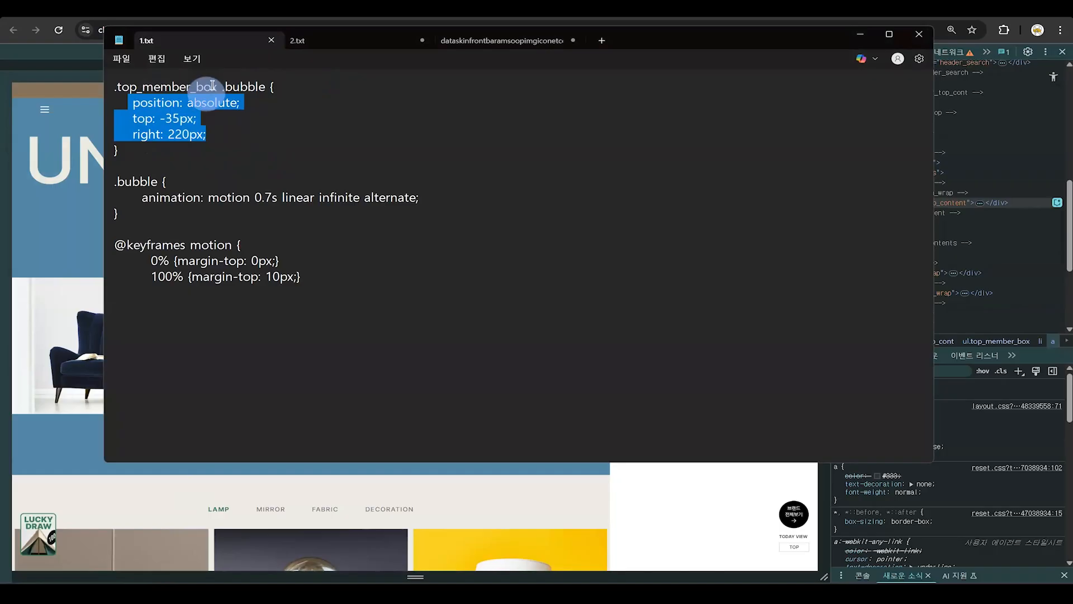
left_click_drag(217, 87, 107, 89)
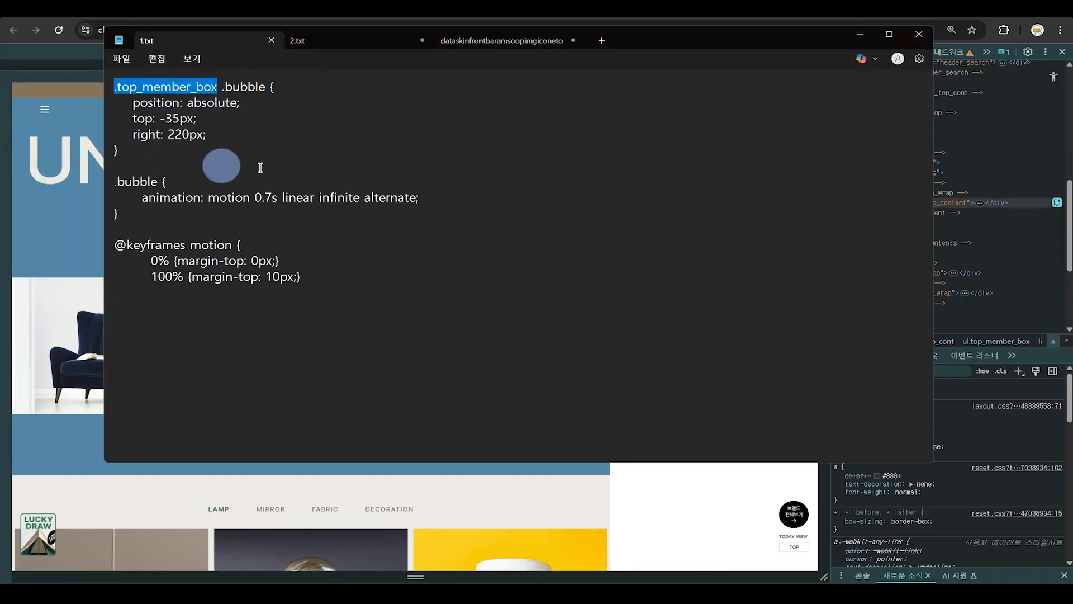
left_click_drag(223, 88, 265, 88)
left_click_drag(216, 151, 132, 102)
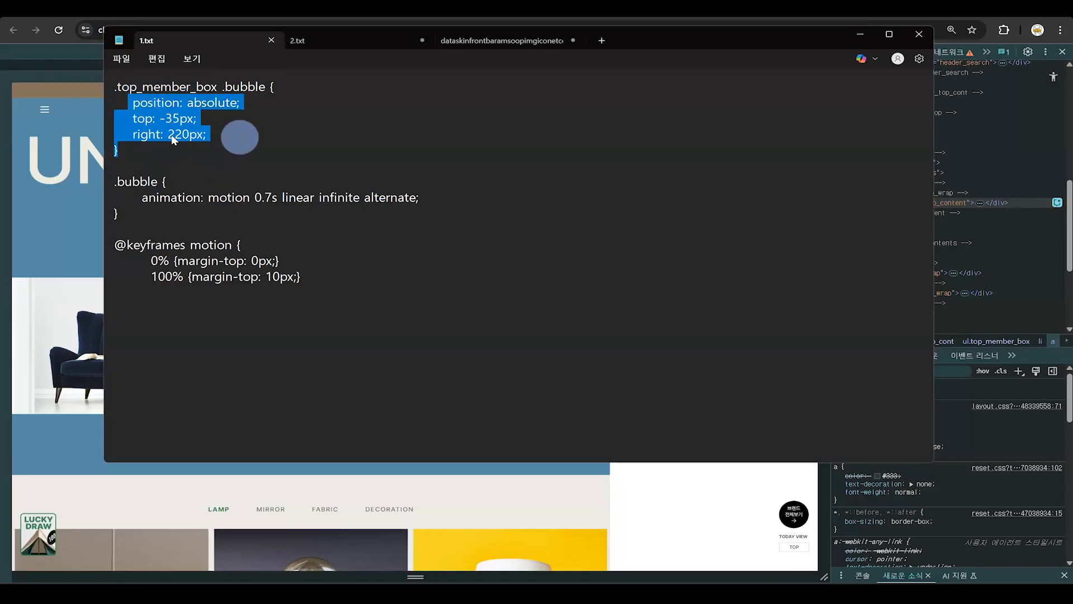
Copy the .top_member_box .bubble rule from 1.txt and paste it below the comment block in custom.css.
left_click(146, 126)
left_click_drag(118, 150, 115, 86)
key("ctrl+c")
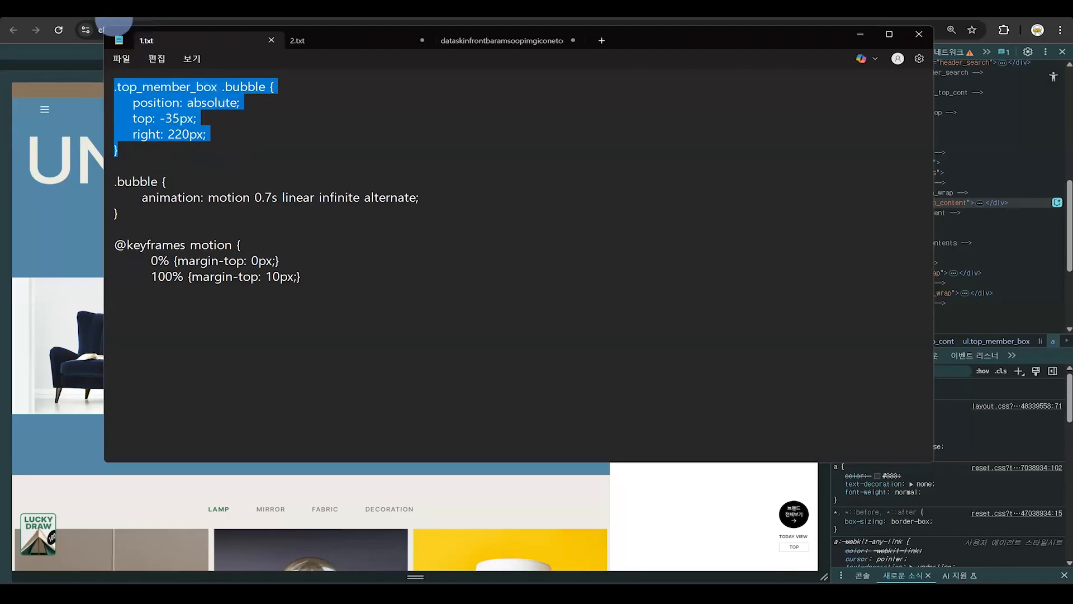
left_click(106, 5)
left_click(234, 227)
key("ctrl+v")
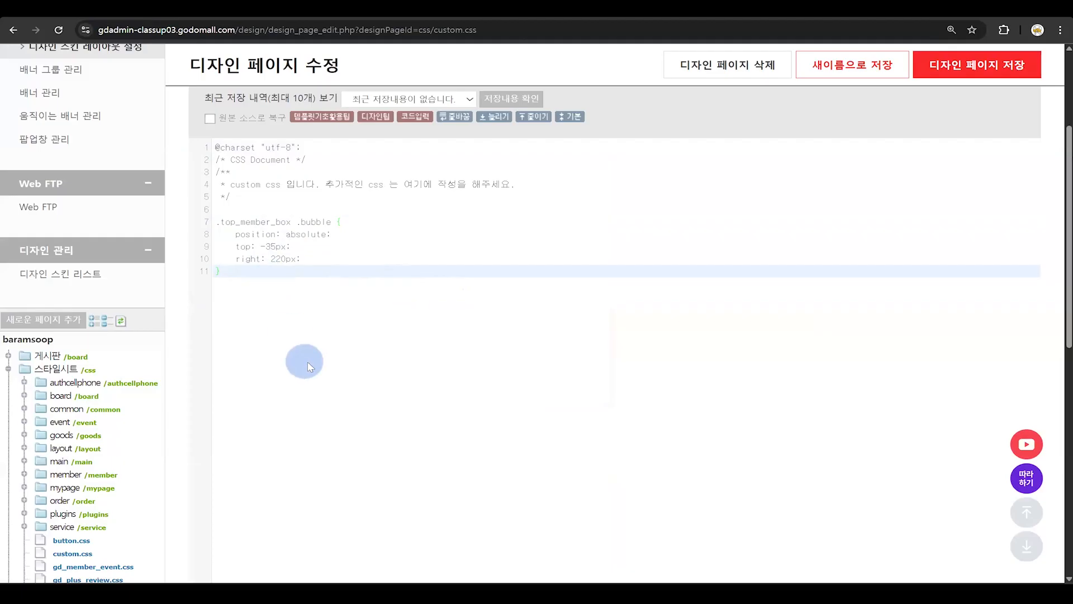
Recheck the header markup in the shop page inspector, and return to custom.css with the page enlarged to 175%.
left_click(137, 584)
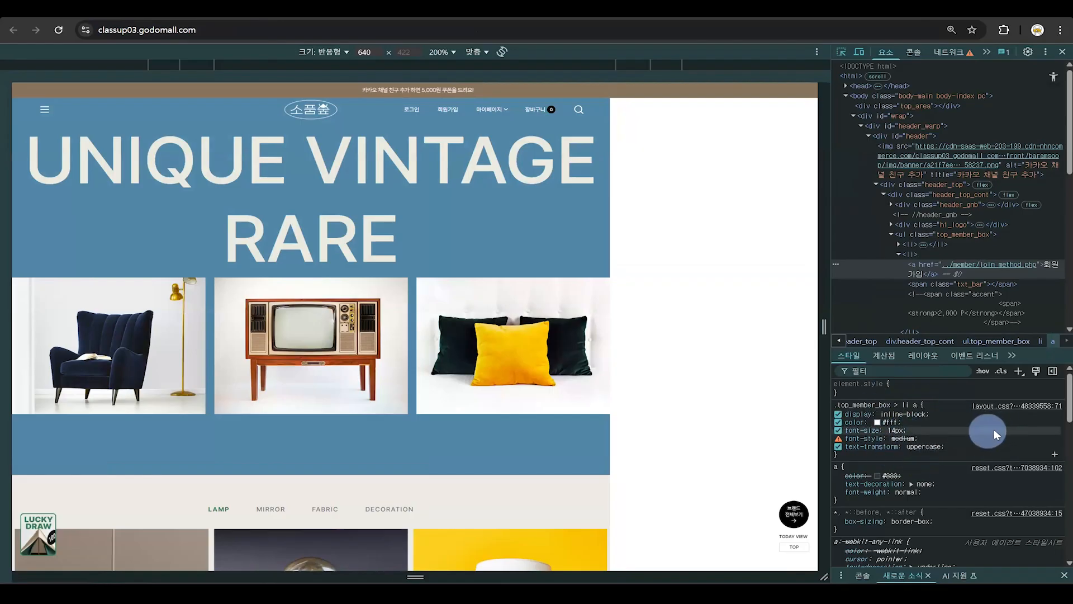
mouse_move(825, 329)
left_mouse_down()
mouse_move(769, 319)
mouse_move(796, 329)
mouse_move(822, 316)
mouse_move(808, 327)
left_mouse_up()
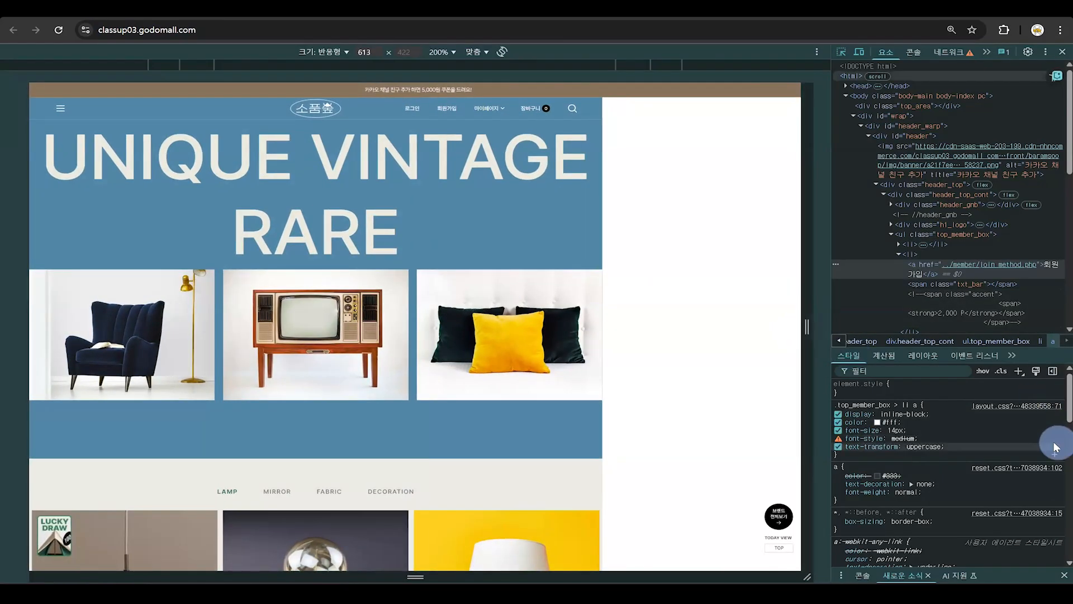
left_click(115, 8)
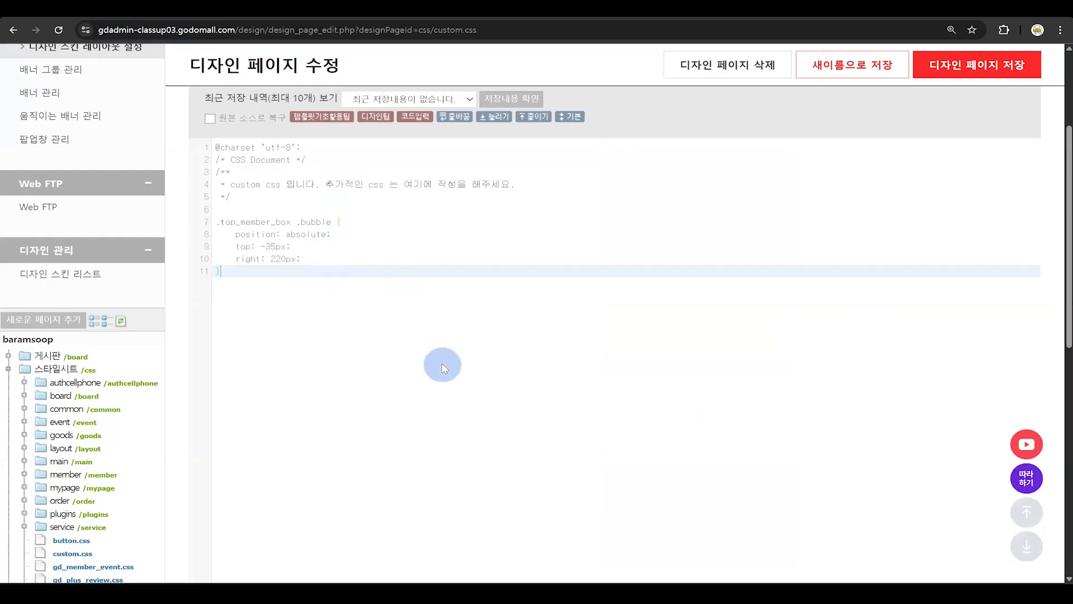
key("ctrl+plus")
key("ctrl+plus")
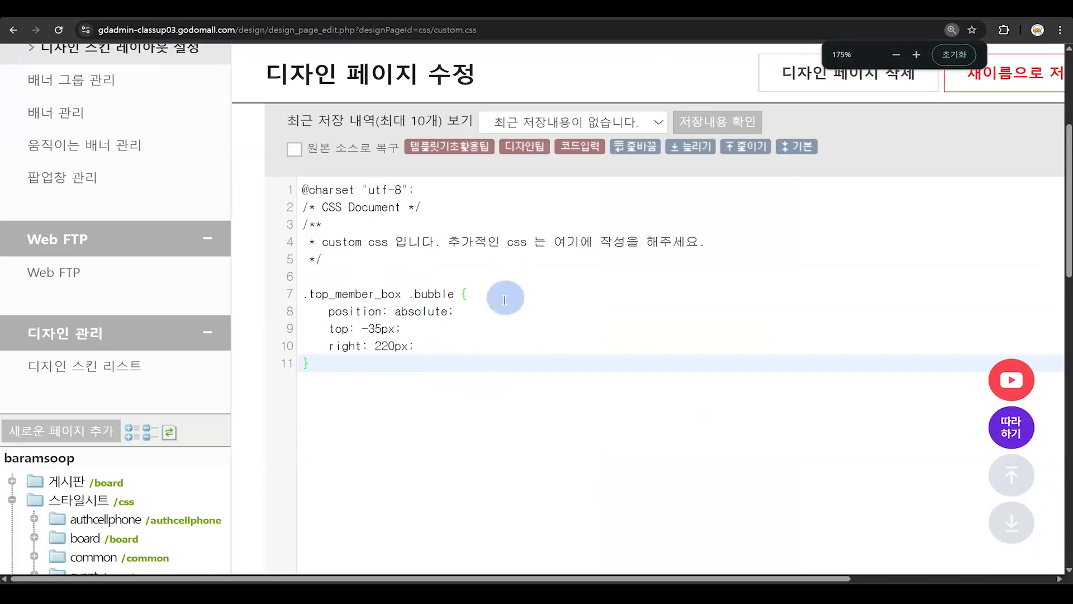
left_click(505, 301)
left_click(753, 243)
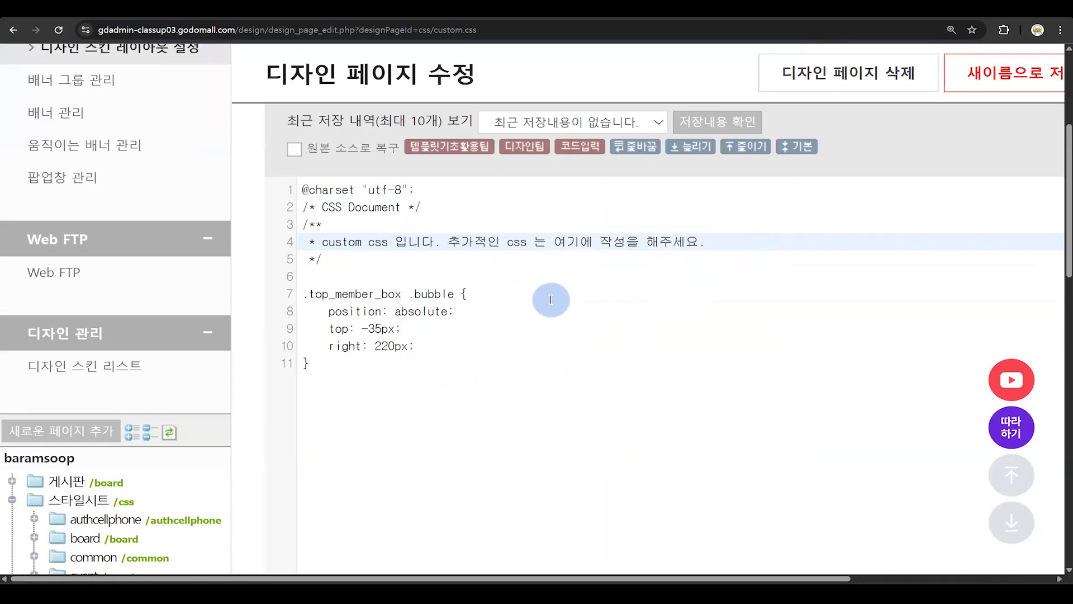
Copy the .bubble animation rule from 1.txt into custom.css, leaving one blank line below the .top_member_box .bubble rule.
key("alt+Tab")
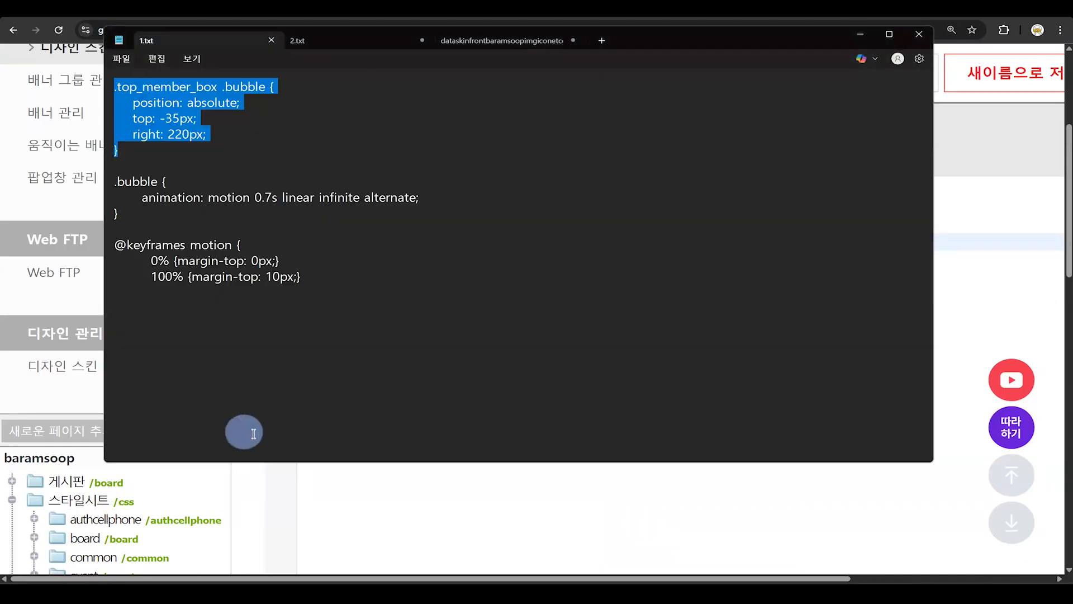
left_click_drag(120, 218, 112, 182)
key("ctrl+c")
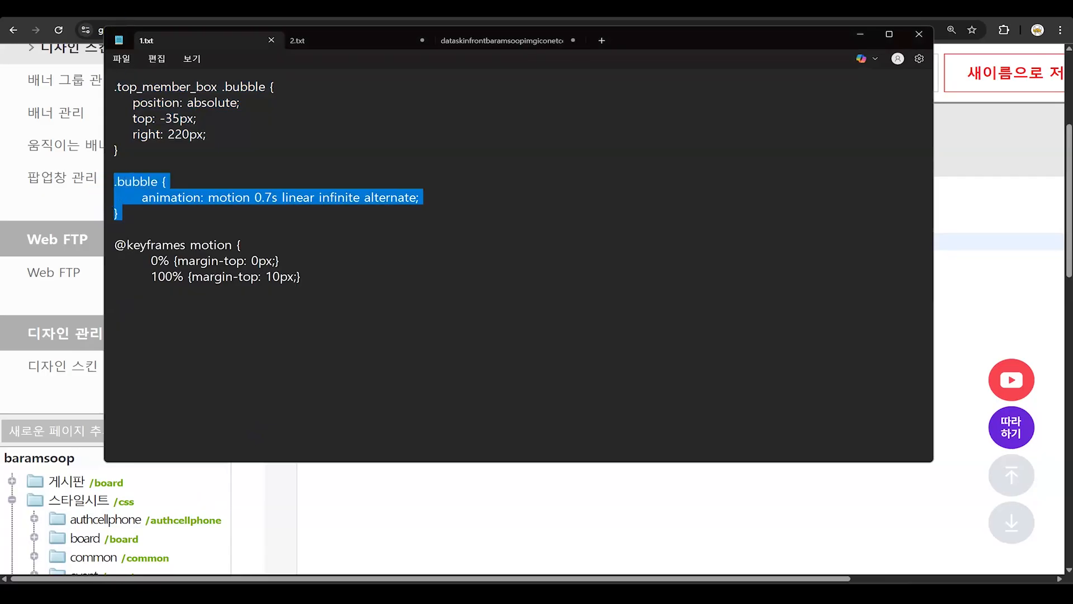
left_click(362, 511)
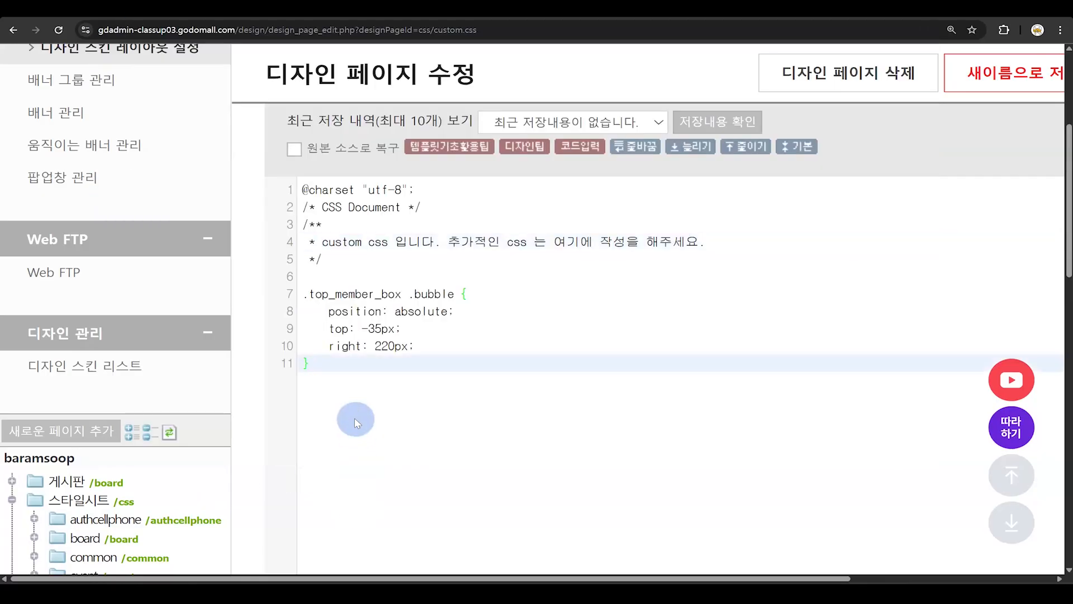
key("Return")
key("Return")
key("Return")
key("ctrl+v")
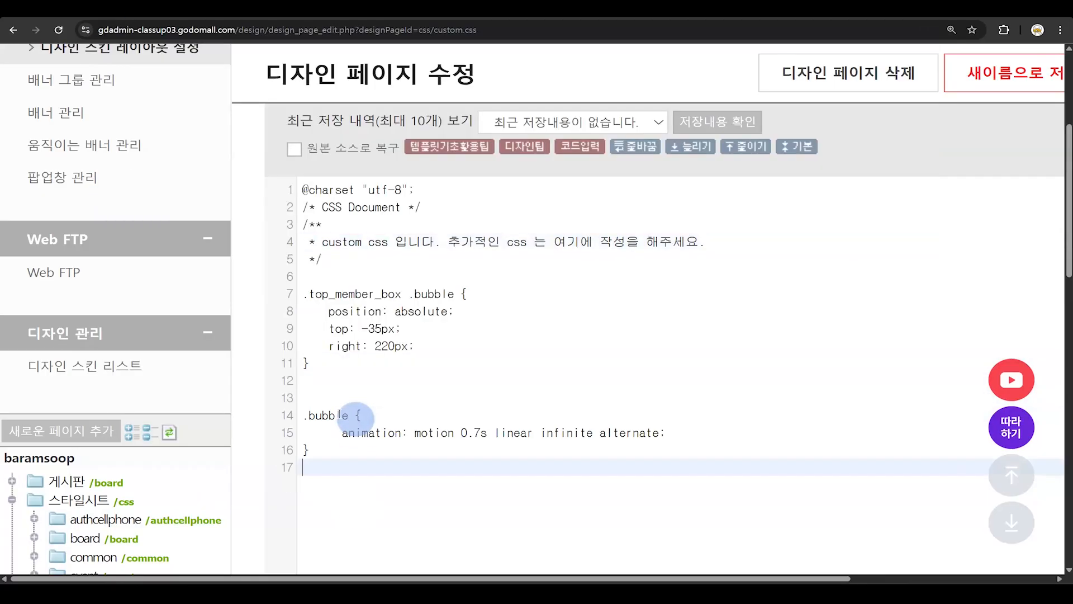
left_click(336, 399)
key("BackSpace")
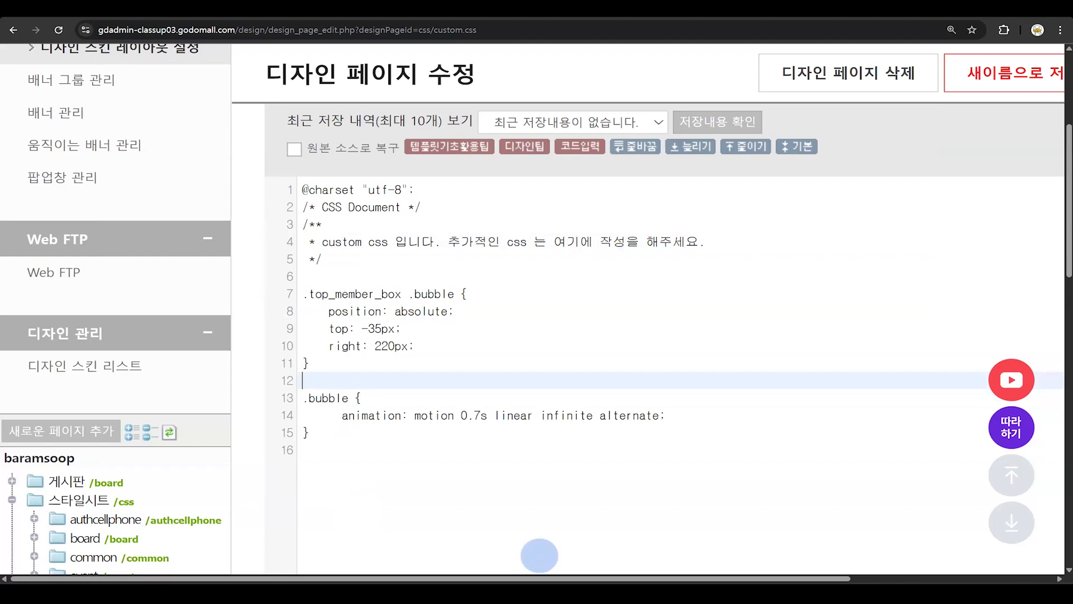
left_click(132, 593)
left_click_drag(334, 283, 116, 249)
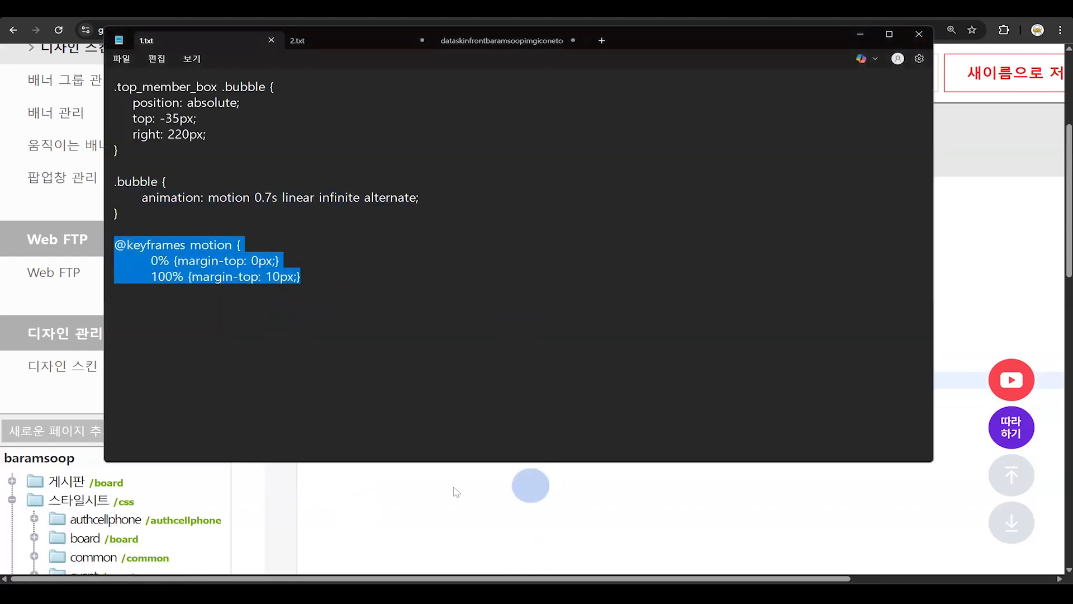
left_click(455, 487)
key("Return")
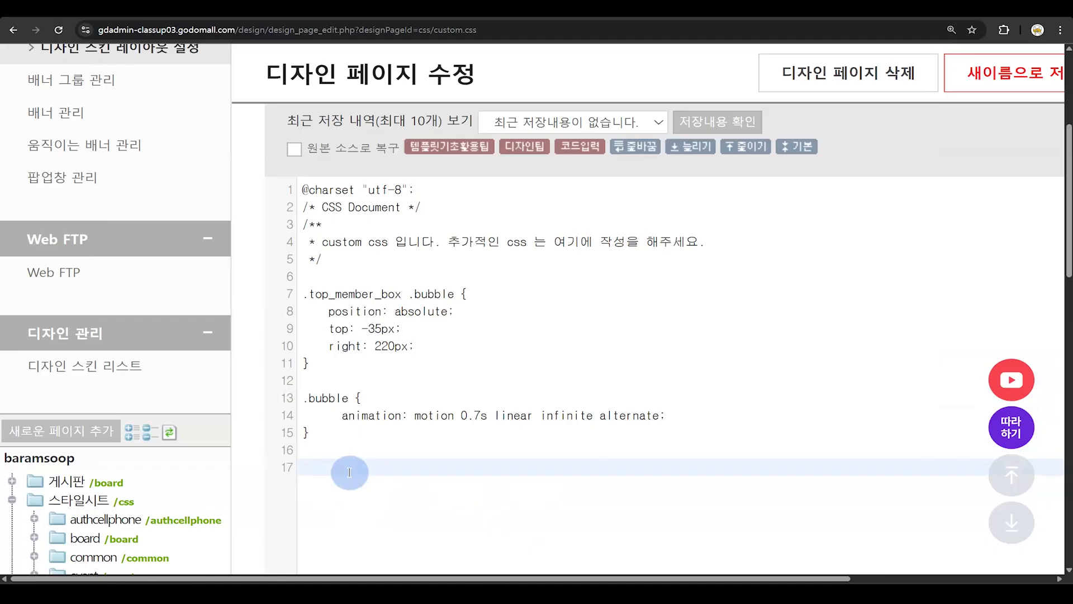
type("@keyframes motion { \t0% {margin-top: 0px;} \t100% {margin-top: 10px;}")
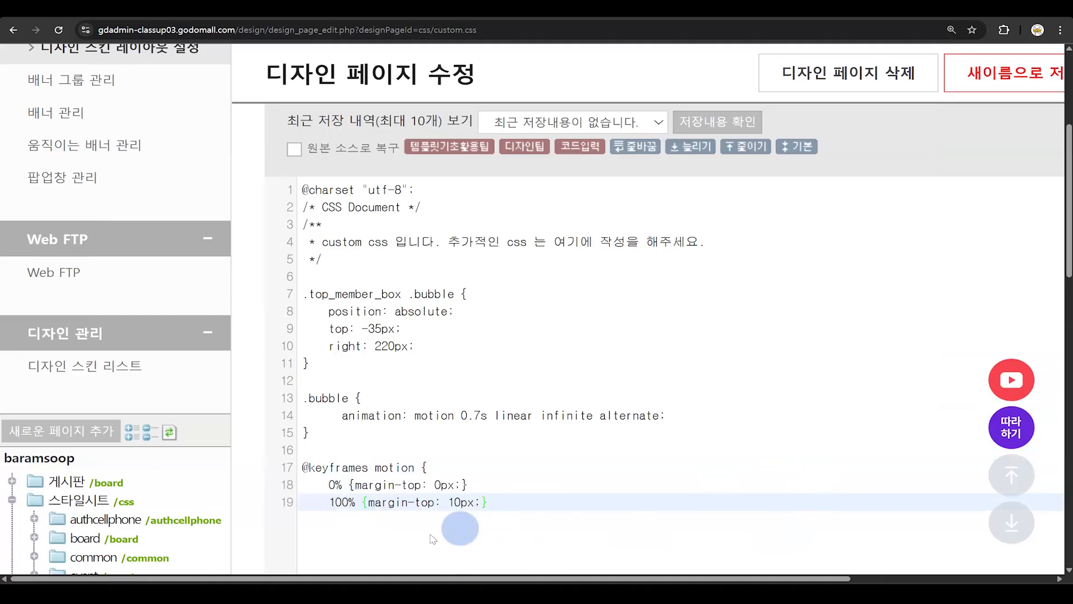
key("Return")
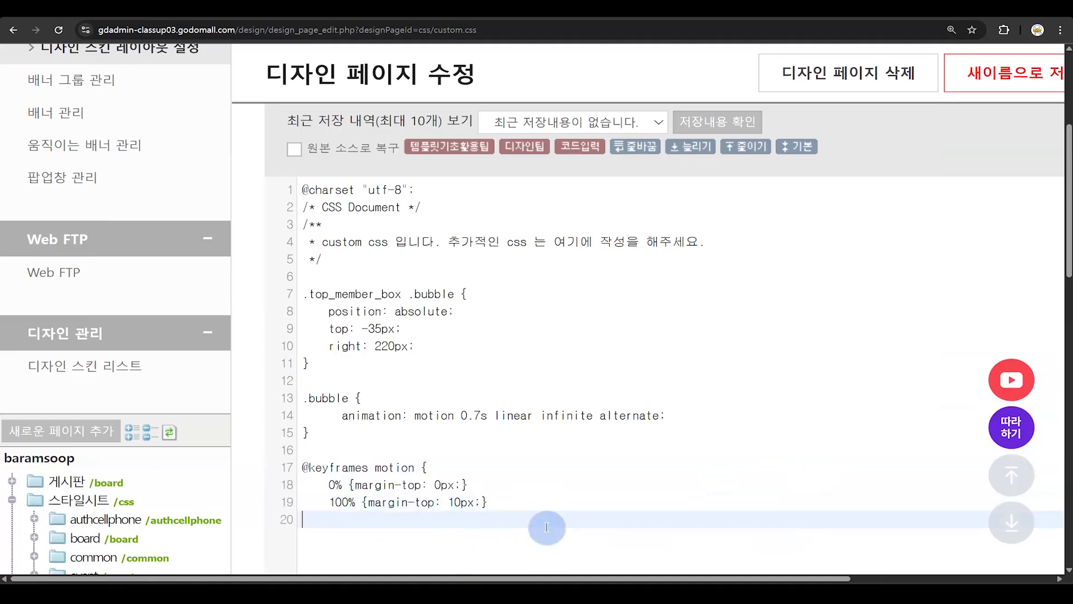
key("Return")
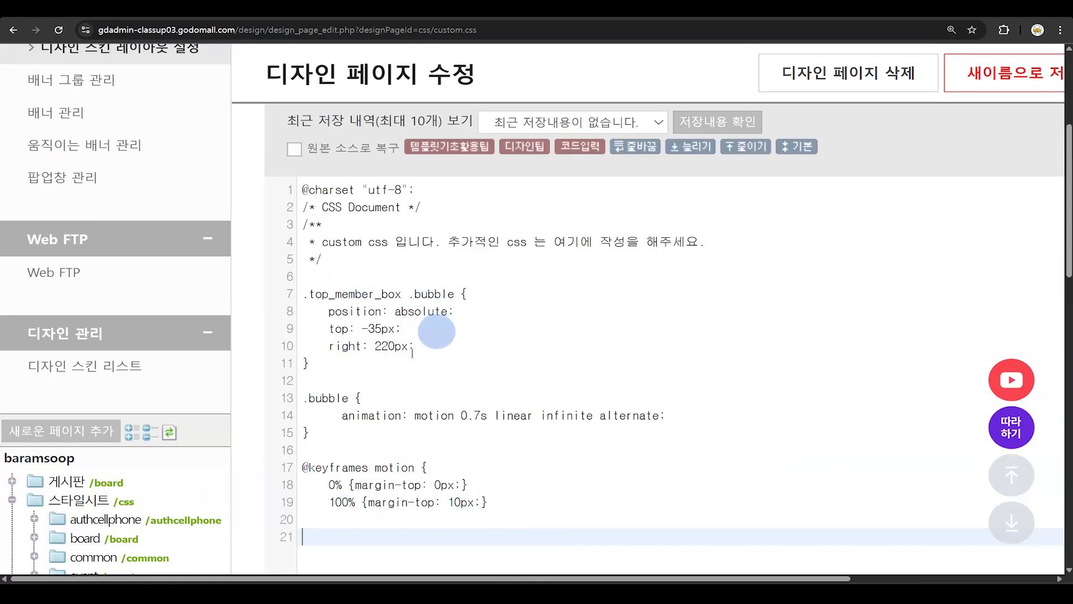
left_click_drag(301, 395, 527, 510)
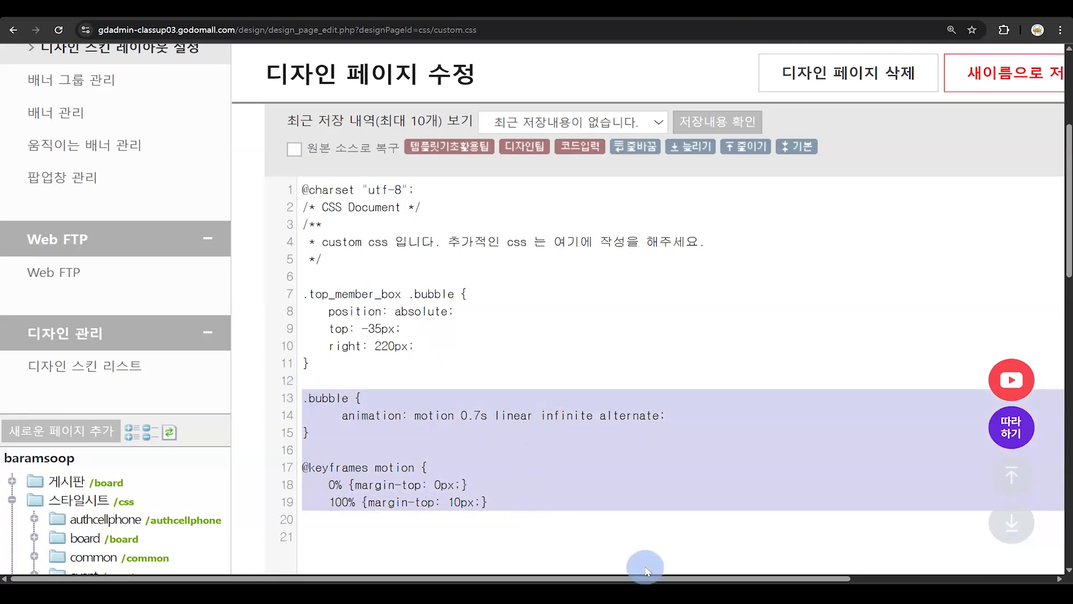